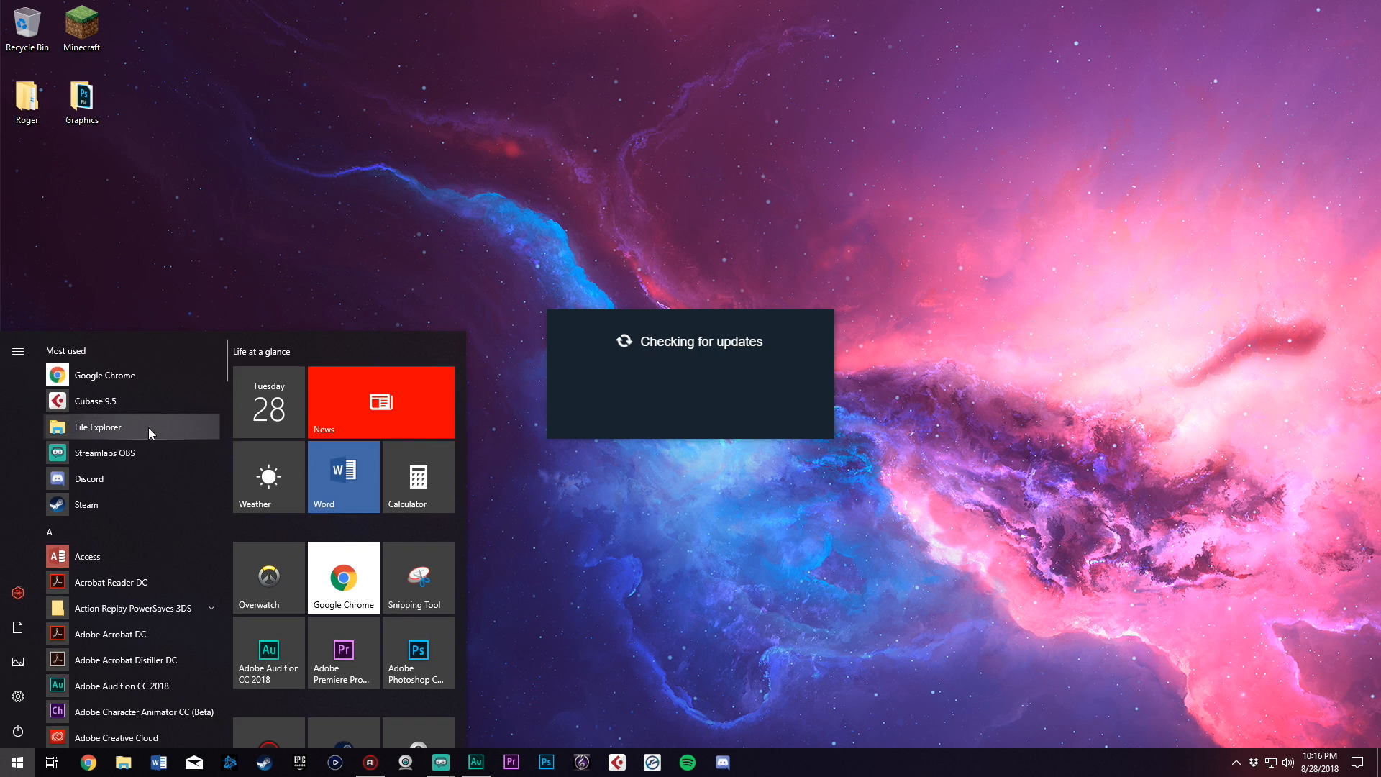
{"action": "scroll", "coordinate": [338, 554], "scroll_direction": "down", "scroll_amount": 5}
{"action": "scroll", "coordinate": [342, 561], "scroll_direction": "down", "scroll_amount": 2}
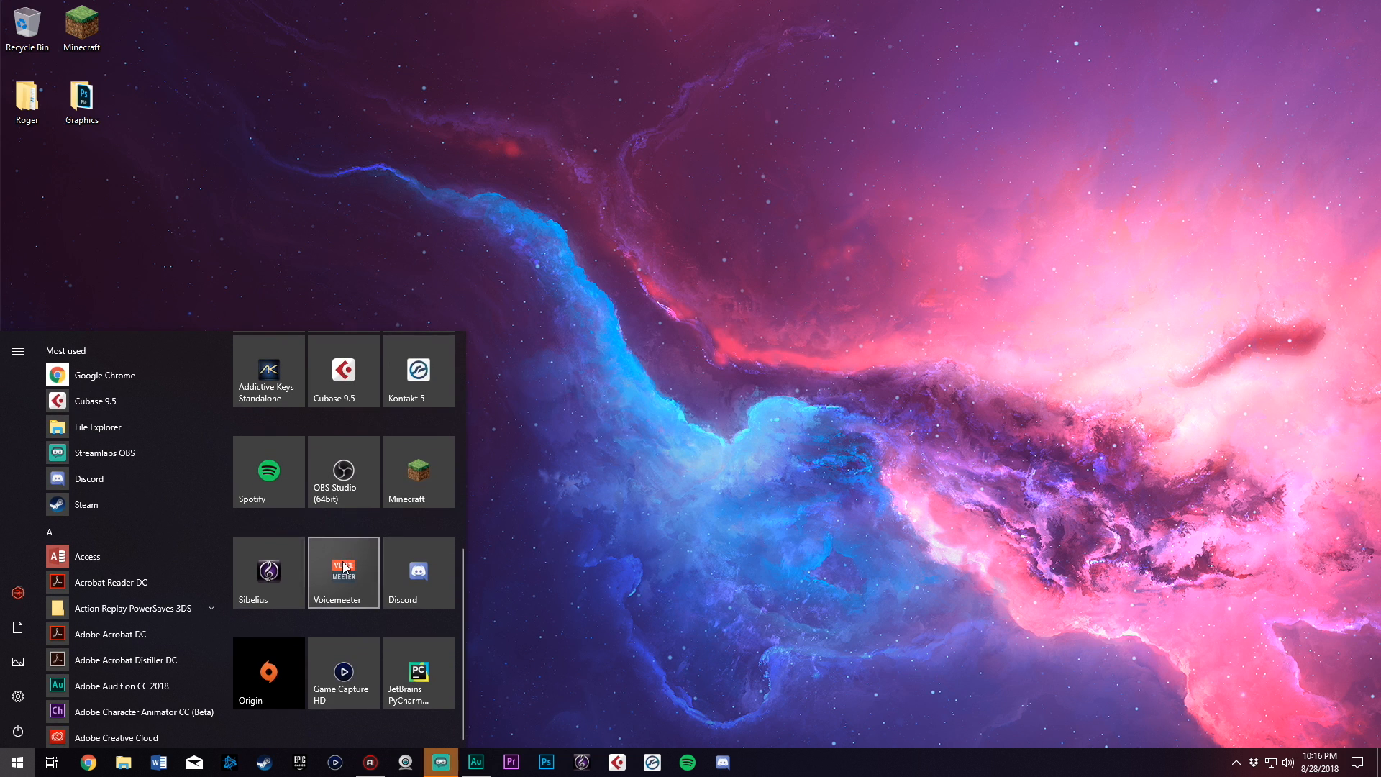
{"action": "left_click", "coordinate": [609, 447]}
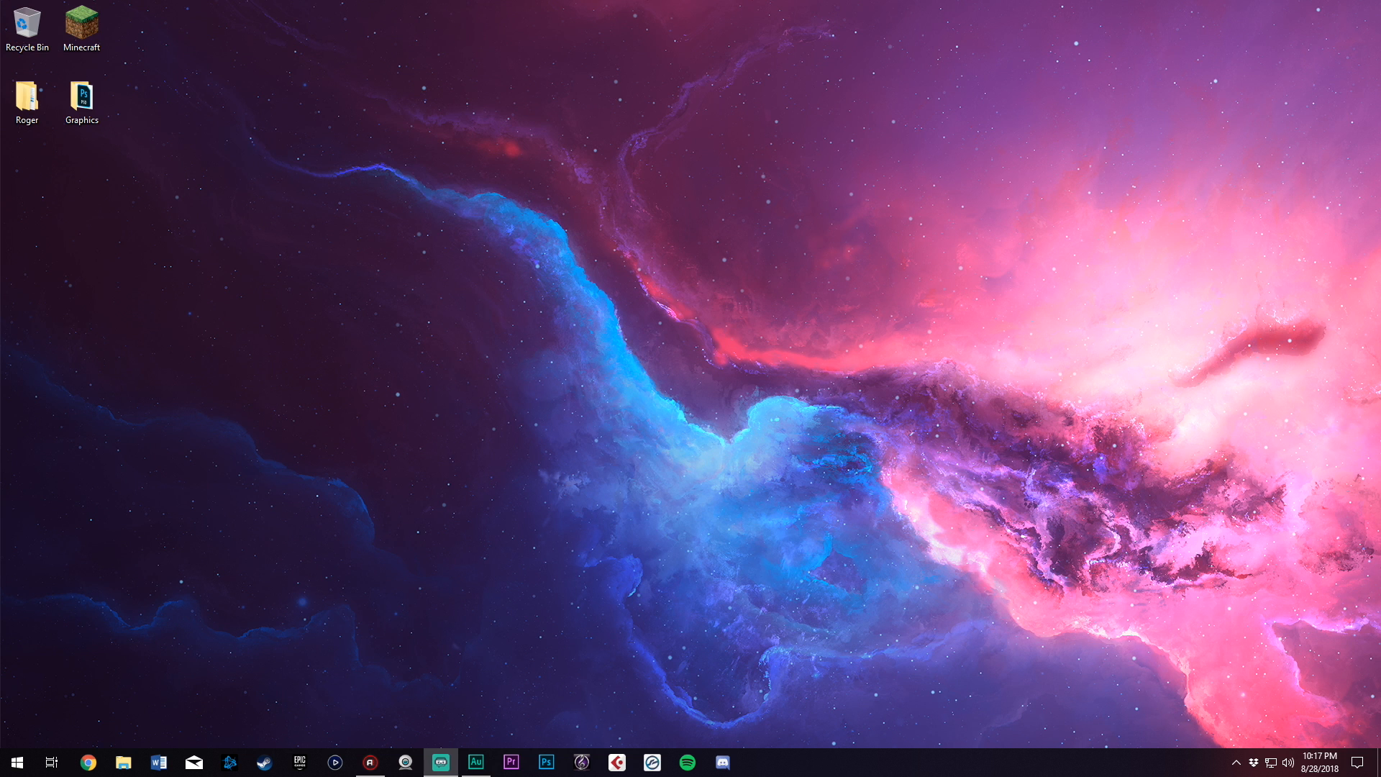
Move the Streamlabs OBS window onto the main display and maximize it.
{"action": "left_click_drag", "start_coordinate": [1380, 105], "coordinate": [999, 95]}
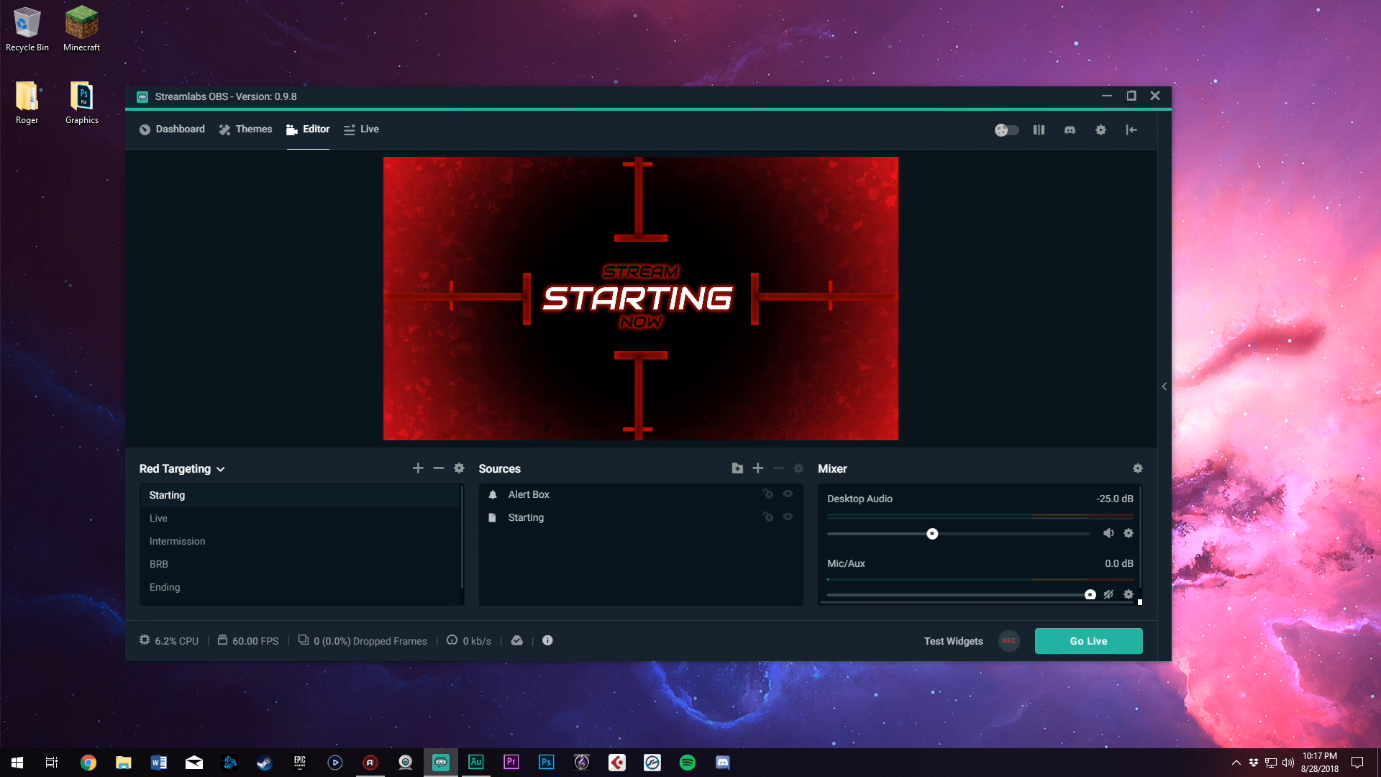
{"action": "left_click", "coordinate": [1131, 96]}
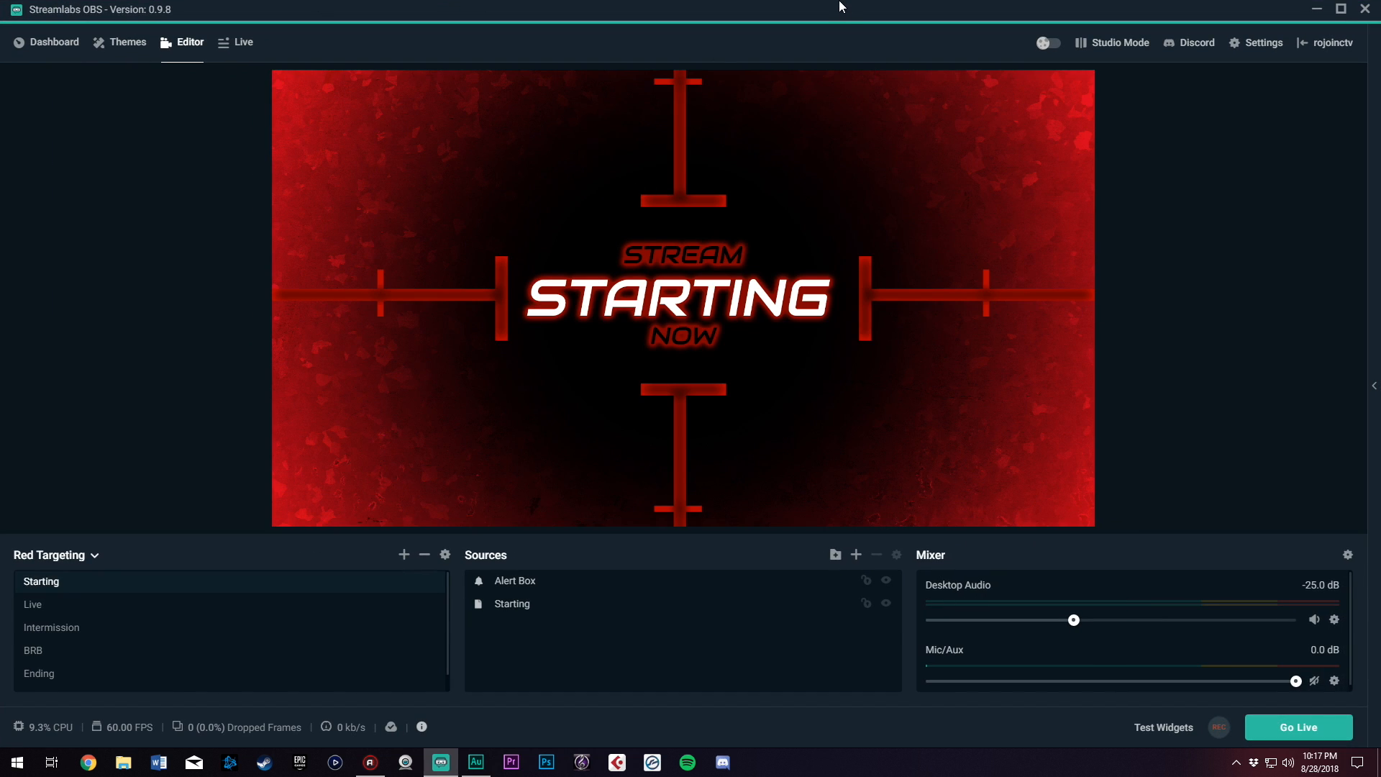
View the account dashboard and look through the gallery of scene themes.
{"action": "left_click", "coordinate": [52, 58]}
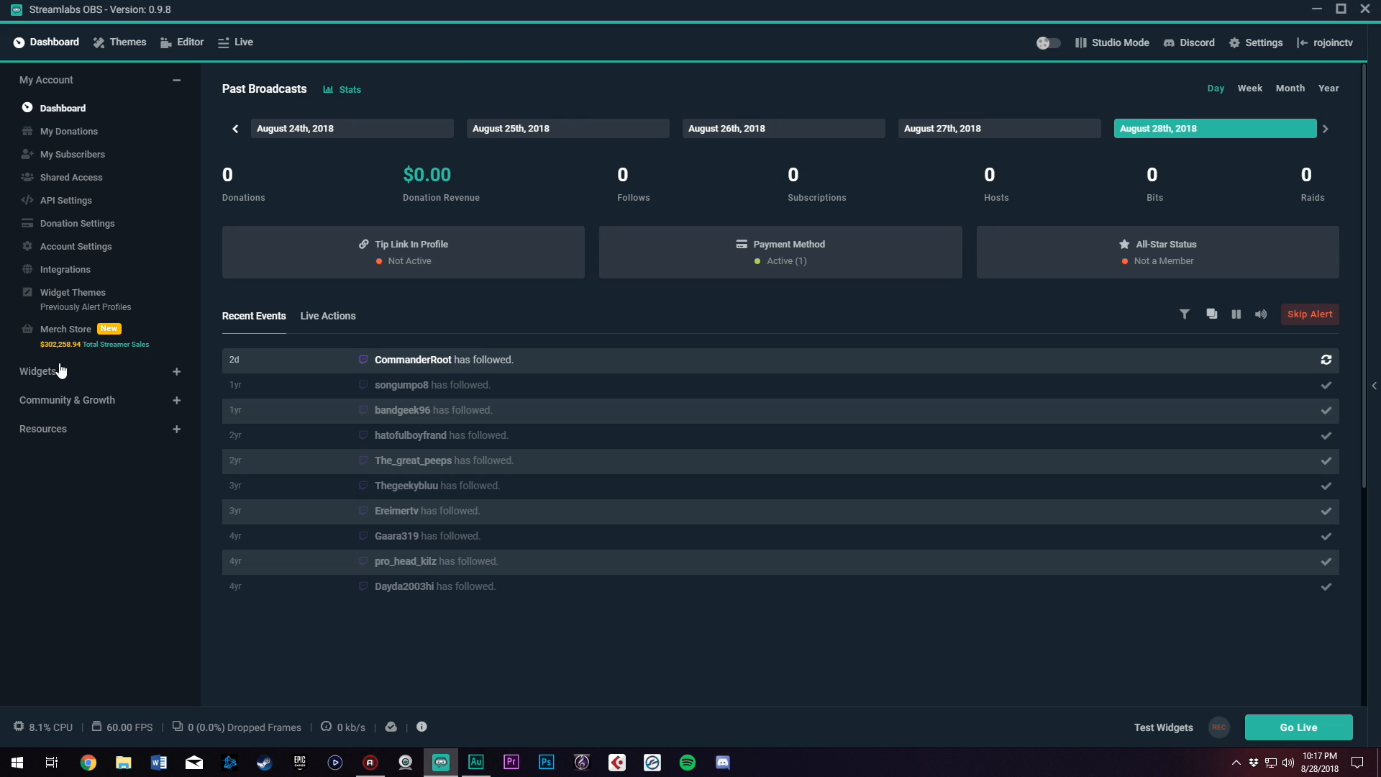
{"action": "left_click", "coordinate": [136, 44]}
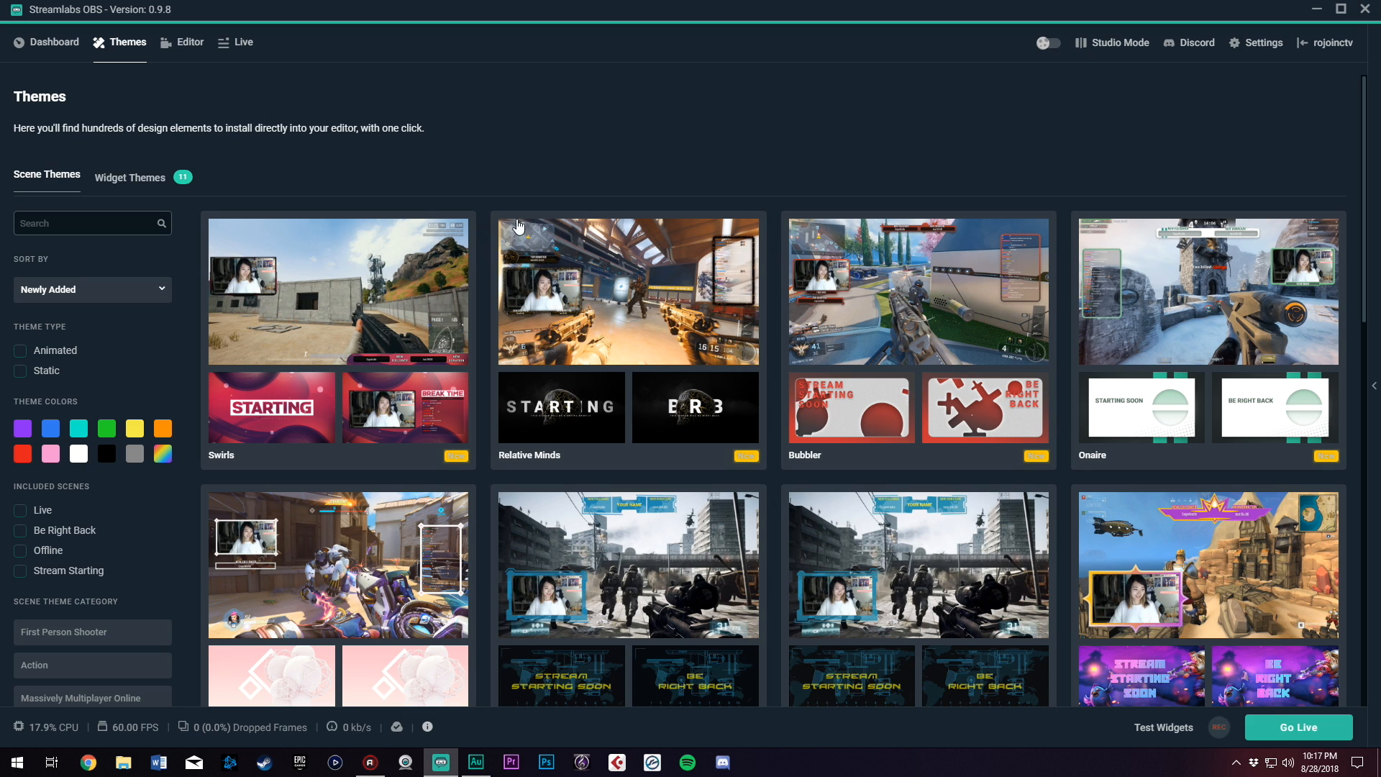
{"action": "scroll", "coordinate": [683, 351], "scroll_direction": "down", "scroll_amount": 2}
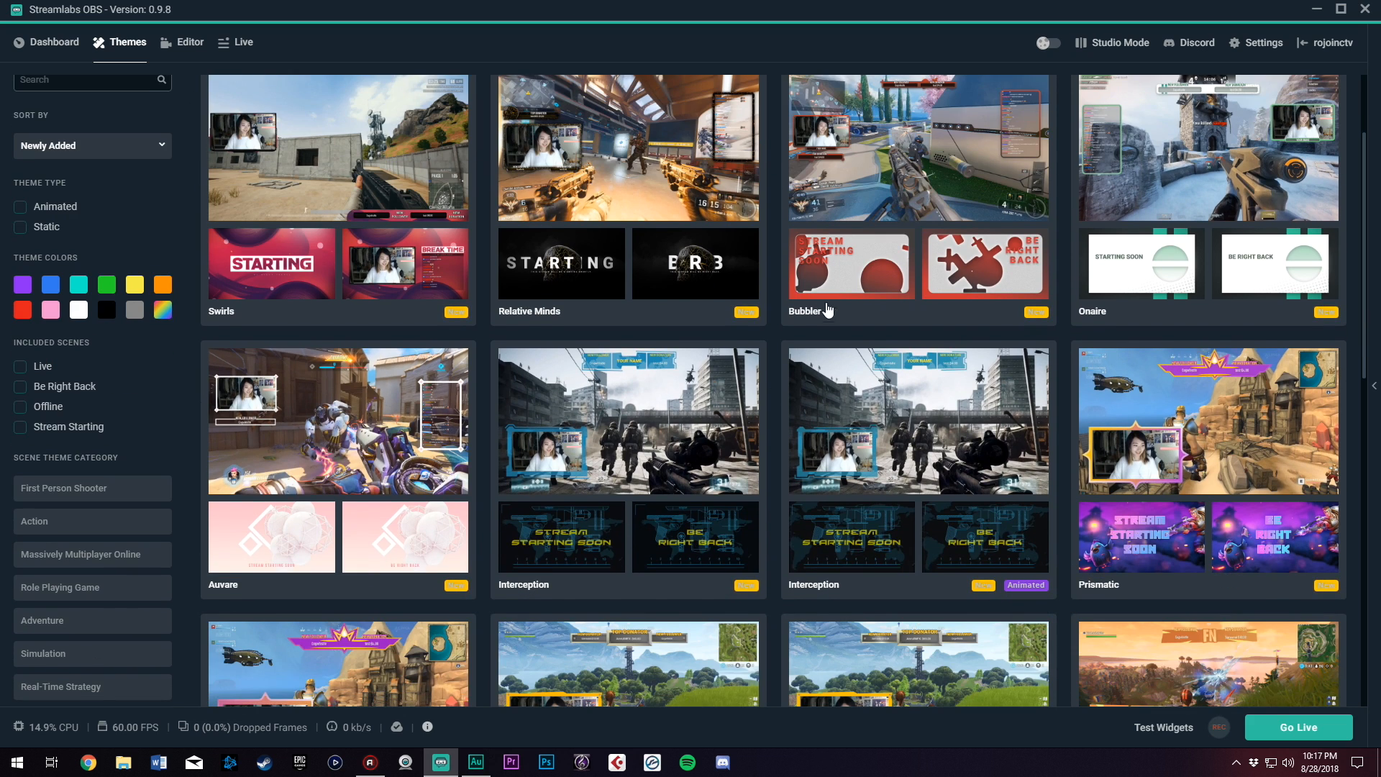
{"action": "scroll", "coordinate": [540, 355], "scroll_direction": "up", "scroll_amount": 2}
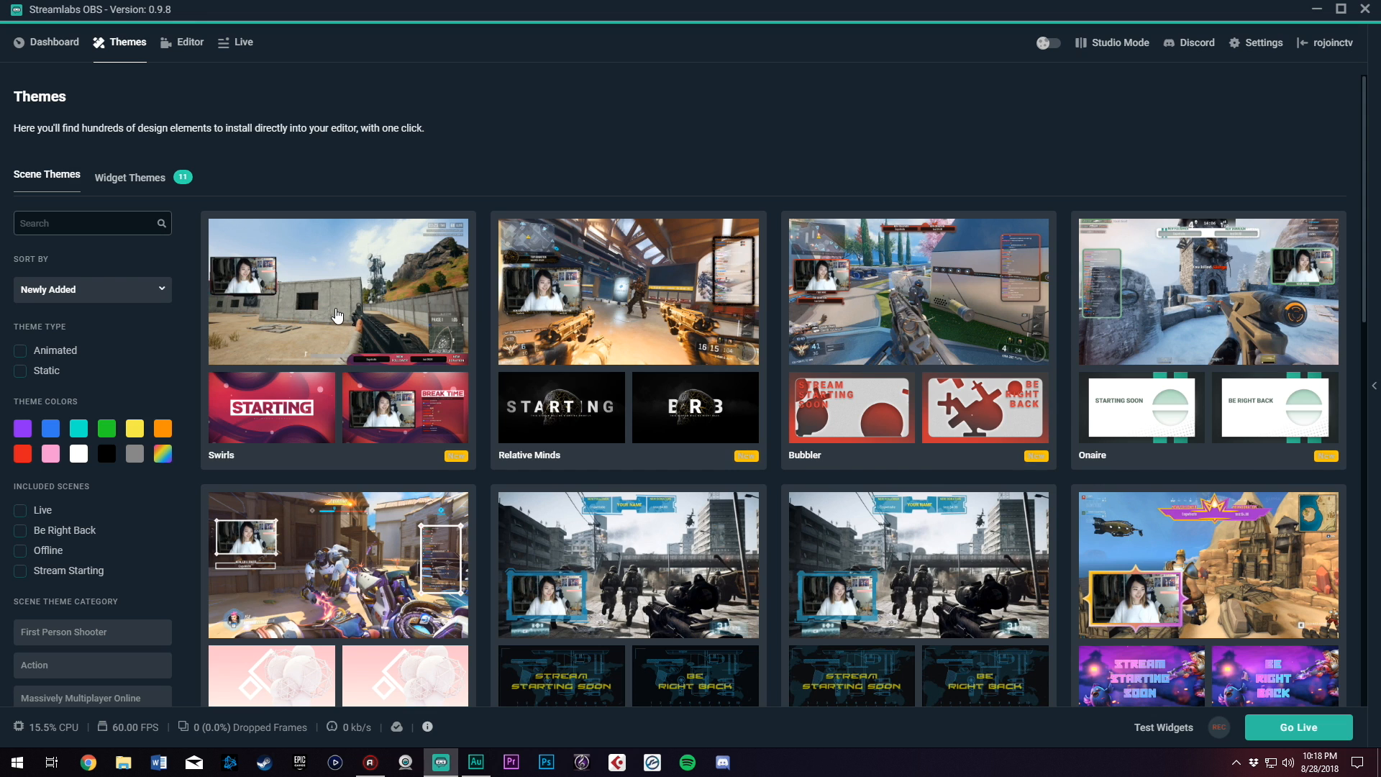
Open the Swirls theme and preview its Starting, Break Time, Offline and Ending scenes.
{"action": "left_click", "coordinate": [337, 319]}
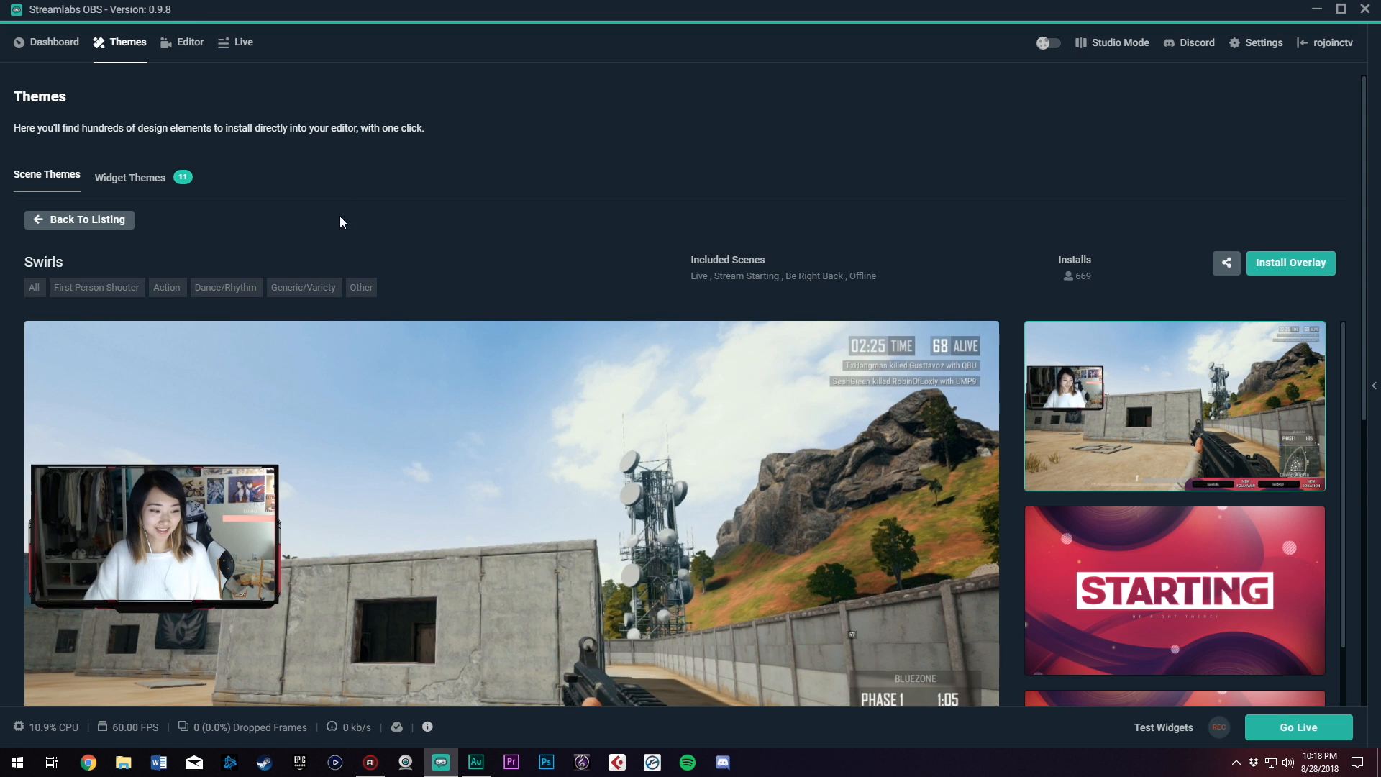
{"action": "scroll", "coordinate": [496, 398], "scroll_direction": "down", "scroll_amount": 3}
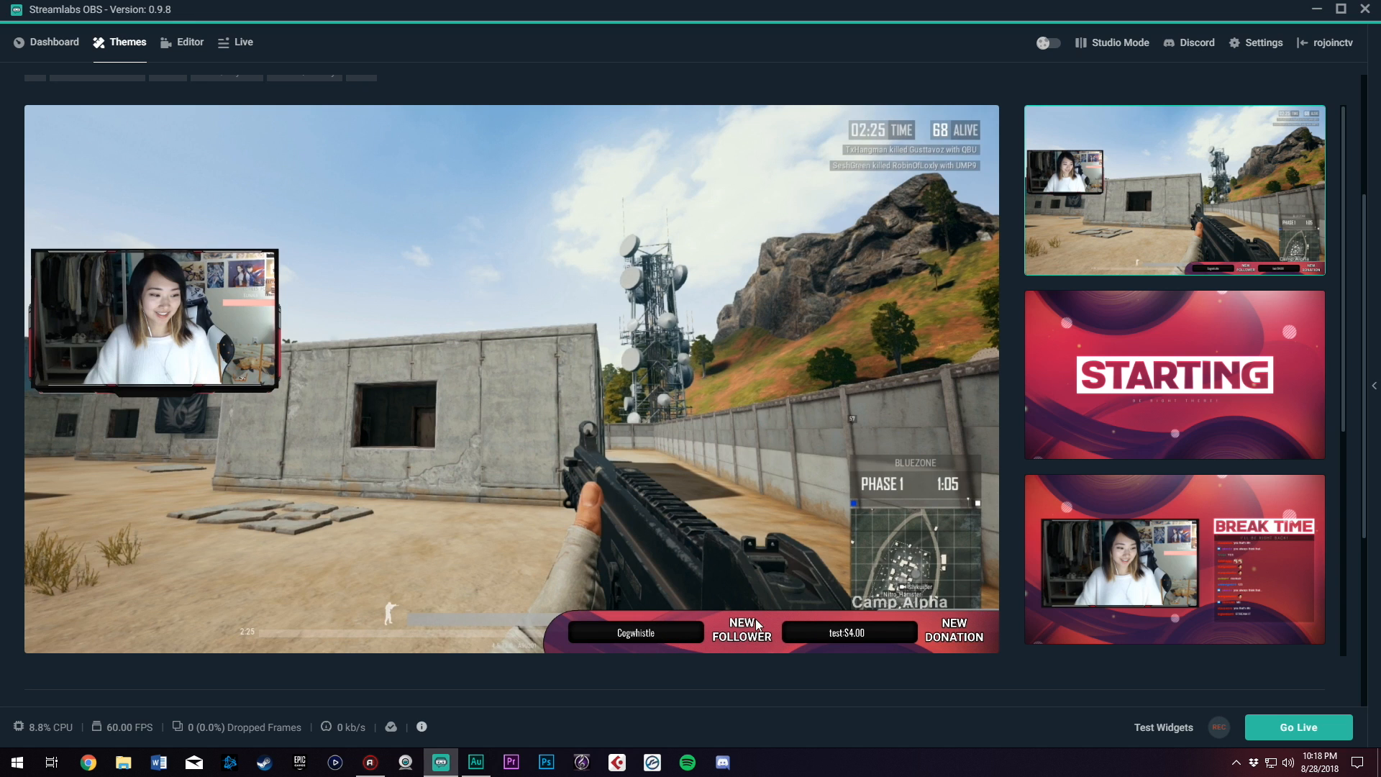
{"action": "left_click", "coordinate": [1198, 409]}
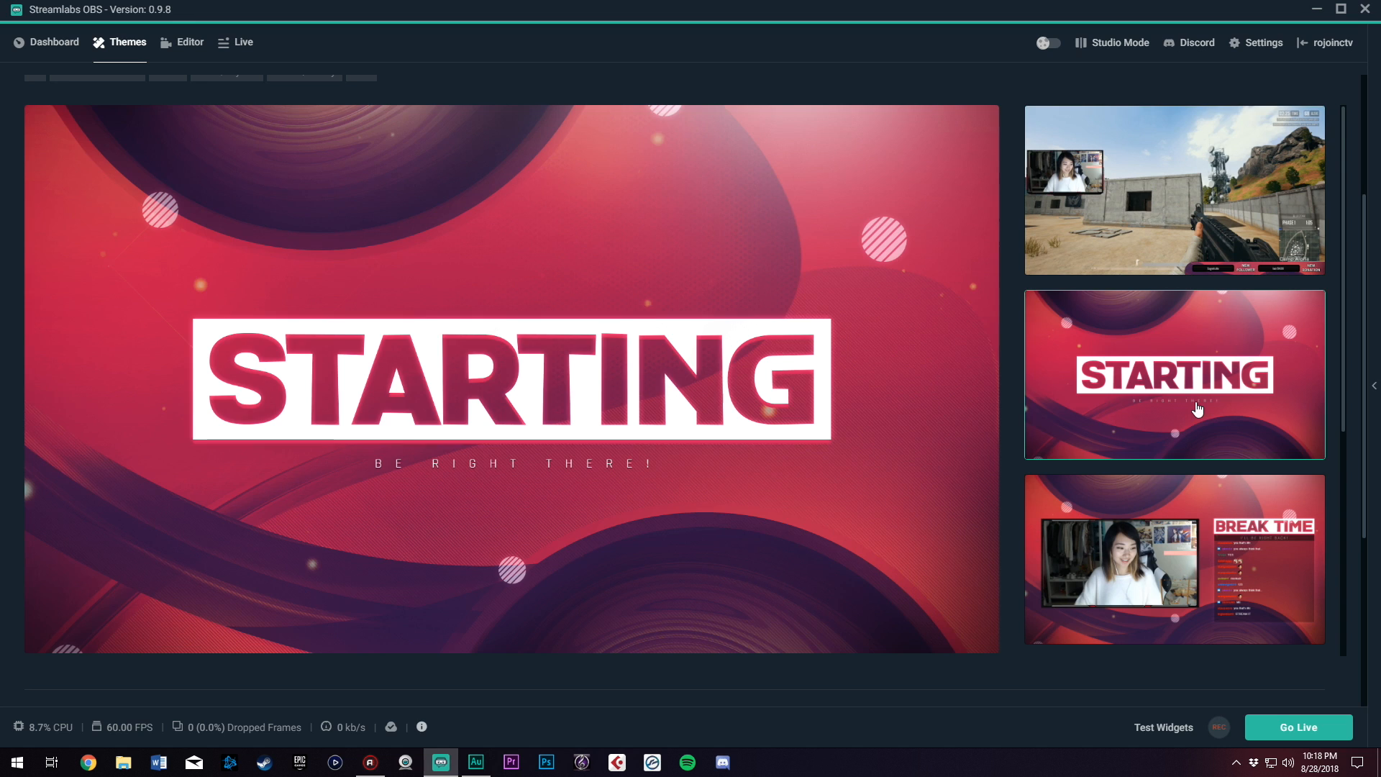
{"action": "left_click", "coordinate": [1146, 551]}
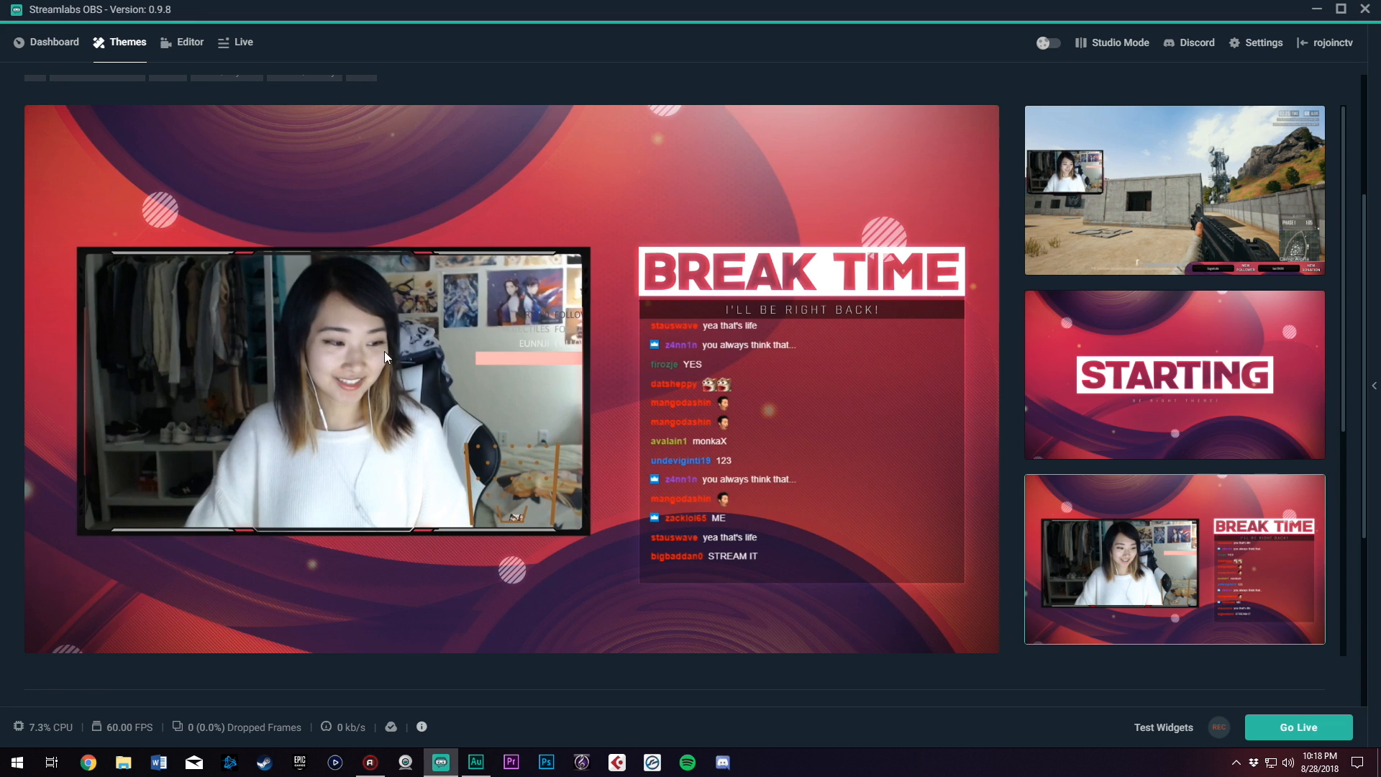
{"action": "scroll", "coordinate": [1160, 441], "scroll_direction": "down", "scroll_amount": 4}
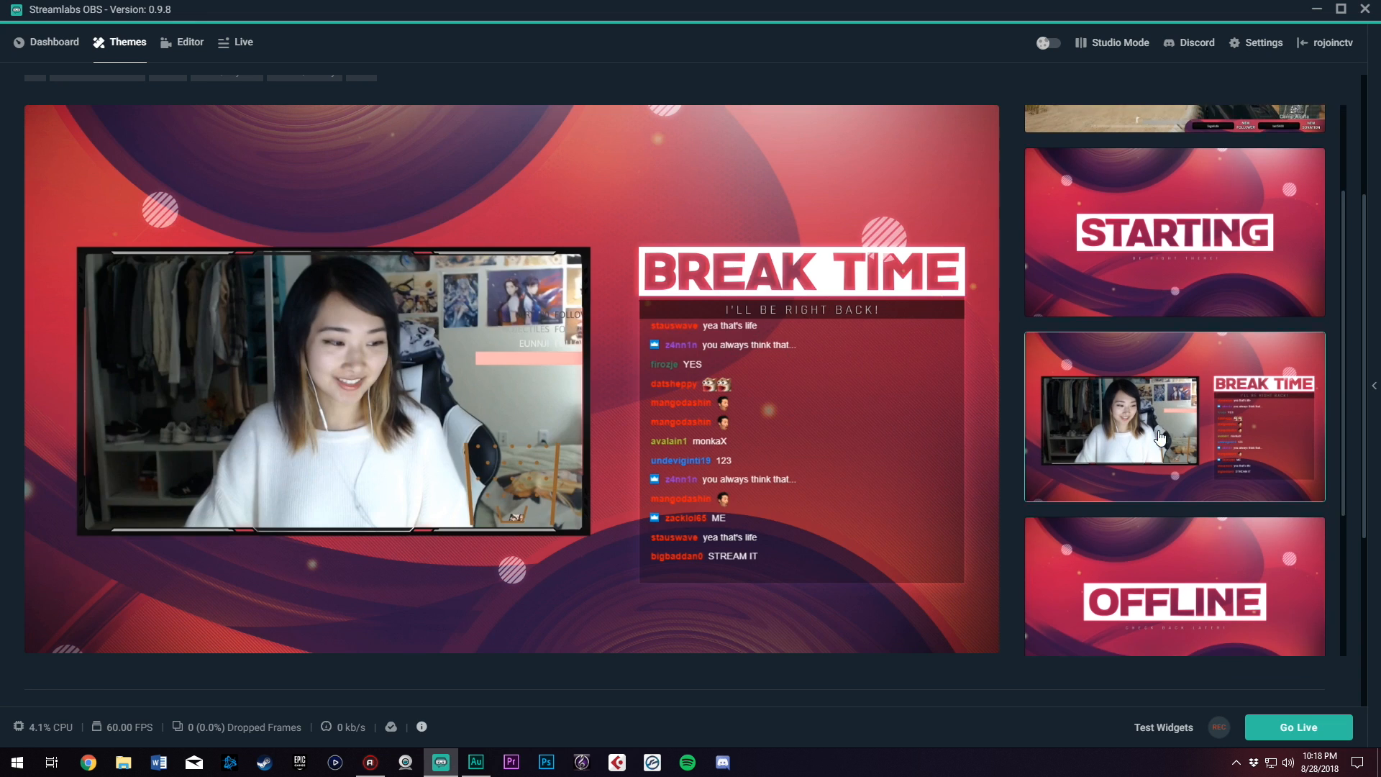
{"action": "left_click", "coordinate": [1158, 478]}
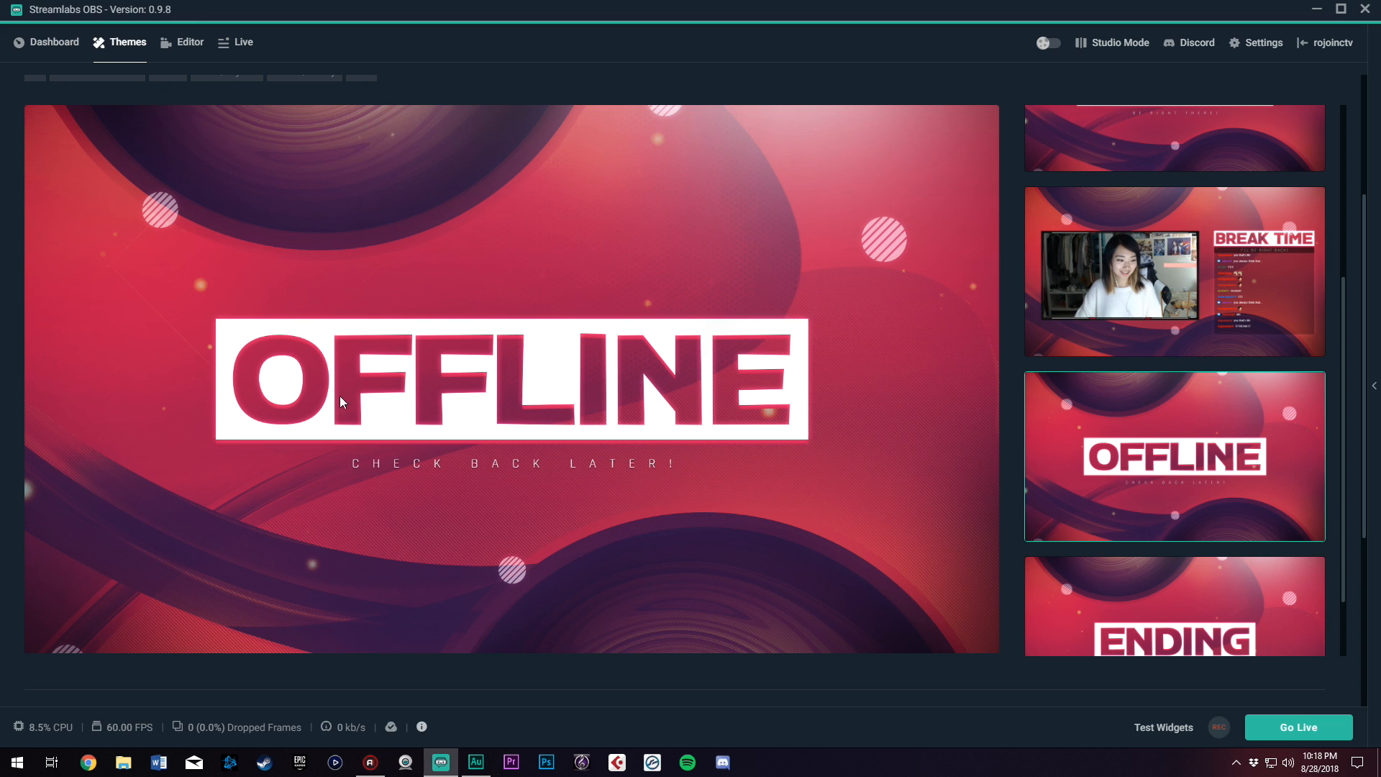
{"action": "key", "text": "Down"}
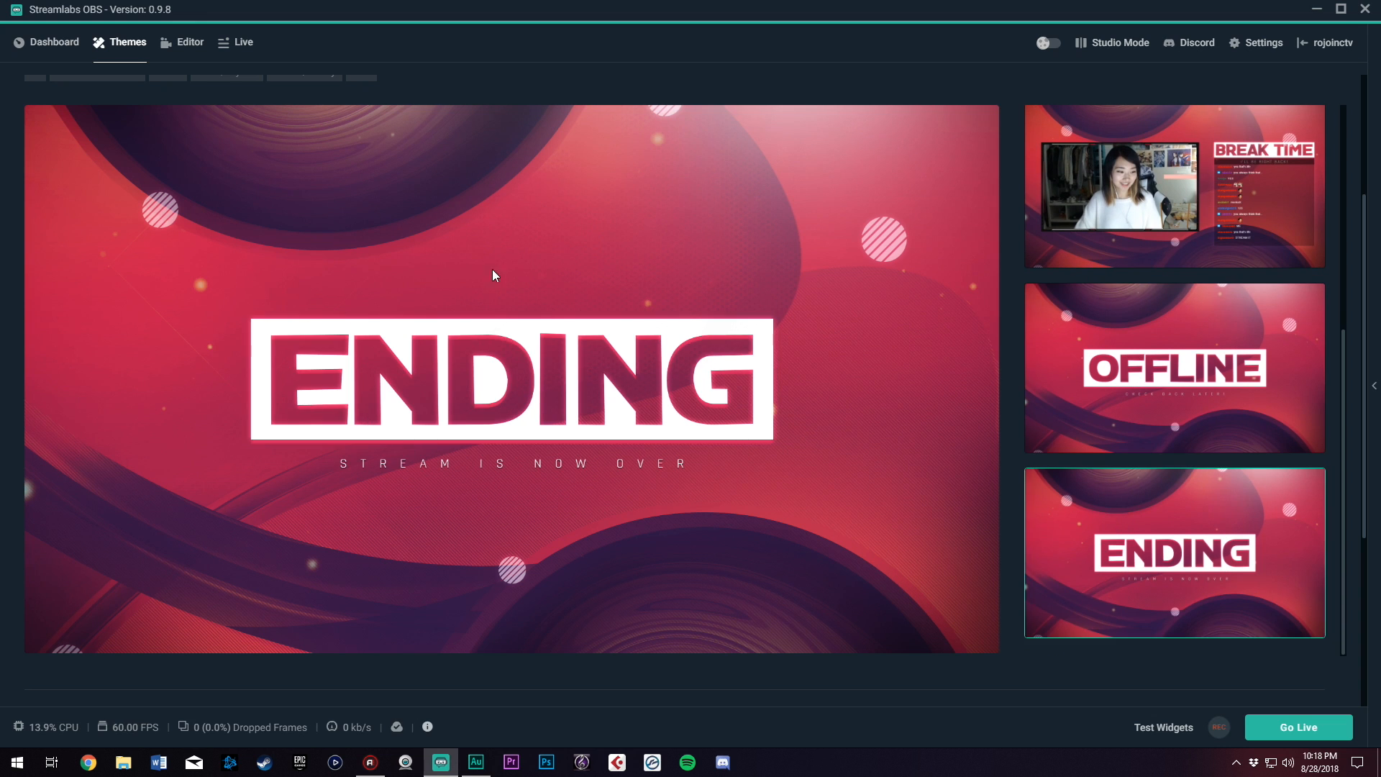
{"action": "scroll", "coordinate": [1171, 363], "scroll_direction": "down", "scroll_amount": 2}
{"action": "scroll", "coordinate": [1171, 363], "scroll_direction": "up", "scroll_amount": 10}
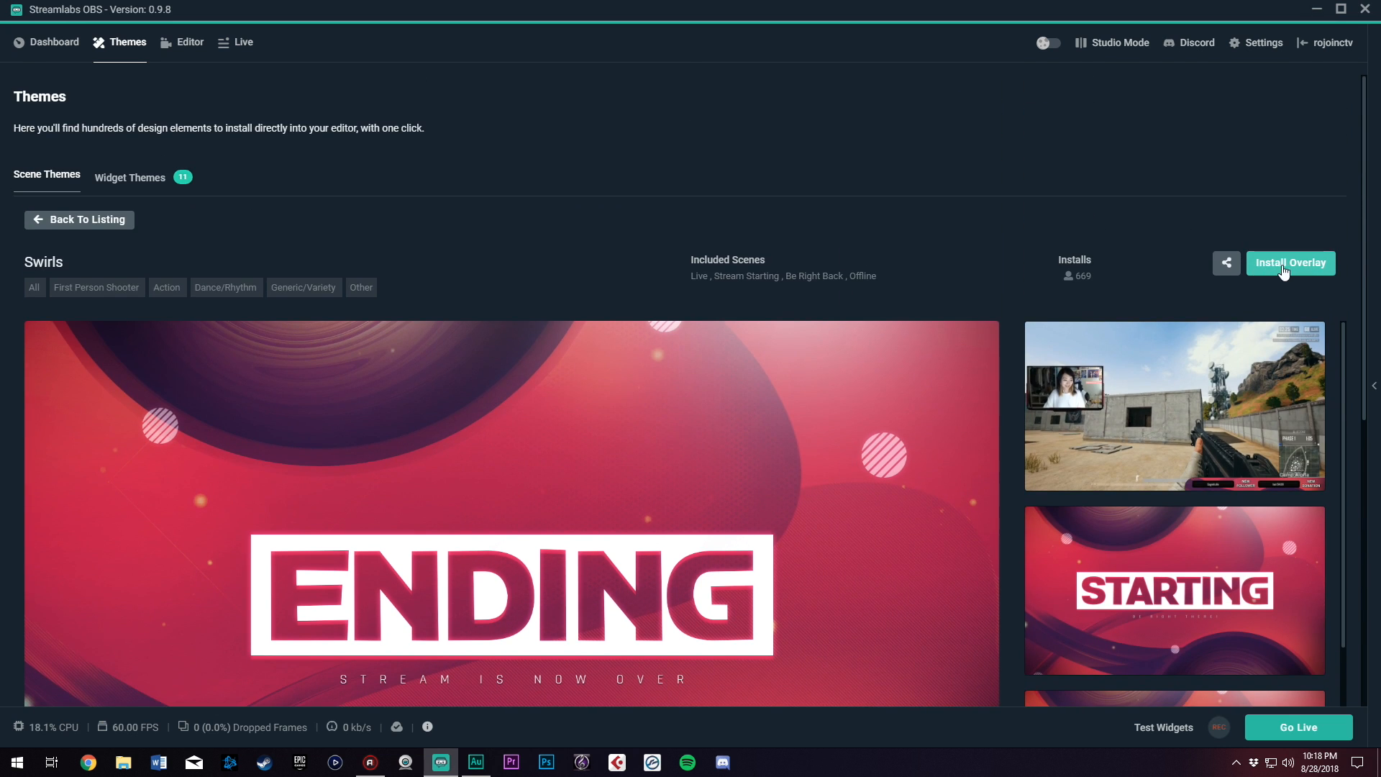
Return to the Editor and examine the list of available scene collections, keeping Red Targeting active.
{"action": "left_click", "coordinate": [186, 46]}
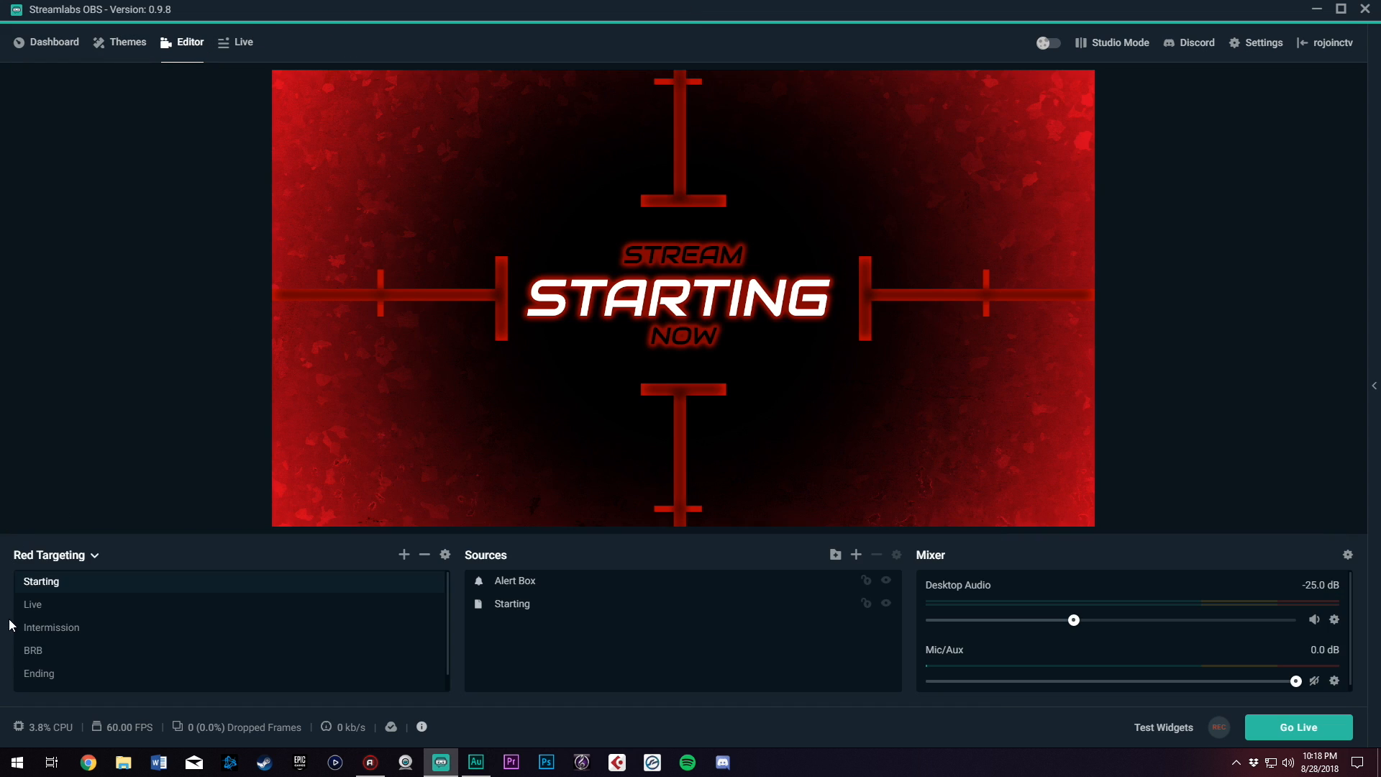
{"action": "left_click", "coordinate": [42, 560]}
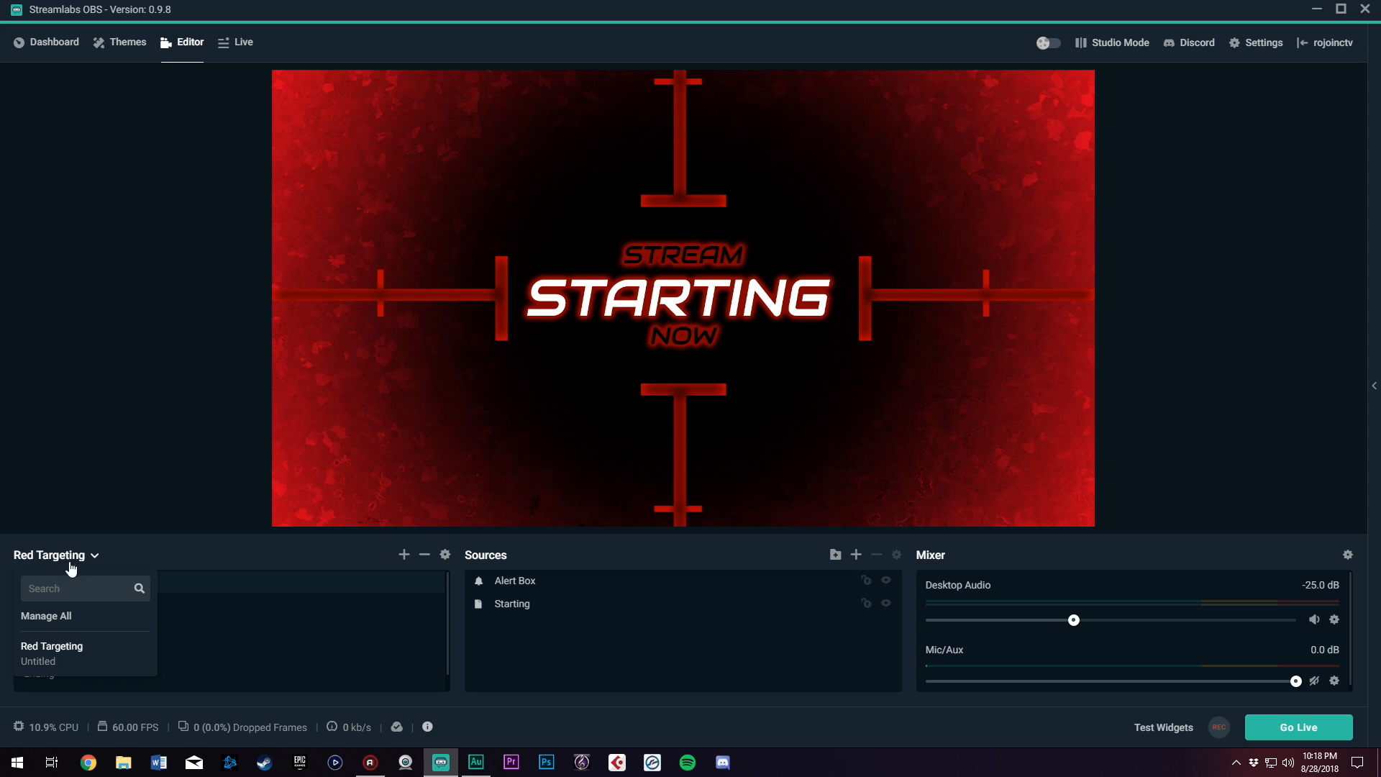
{"action": "left_click", "coordinate": [70, 558]}
{"action": "left_click", "coordinate": [70, 558]}
{"action": "left_click", "coordinate": [71, 552]}
{"action": "left_click", "coordinate": [50, 559]}
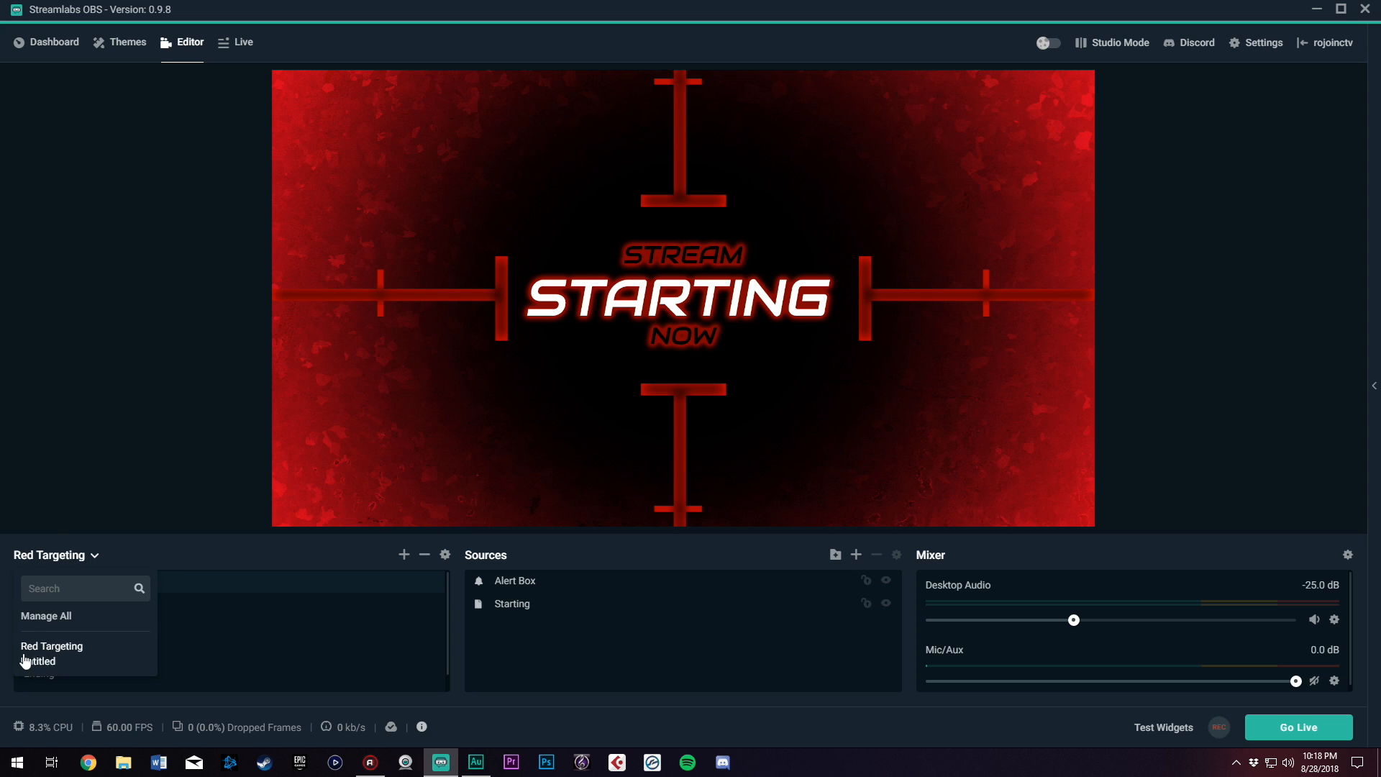
{"action": "left_click", "coordinate": [71, 561]}
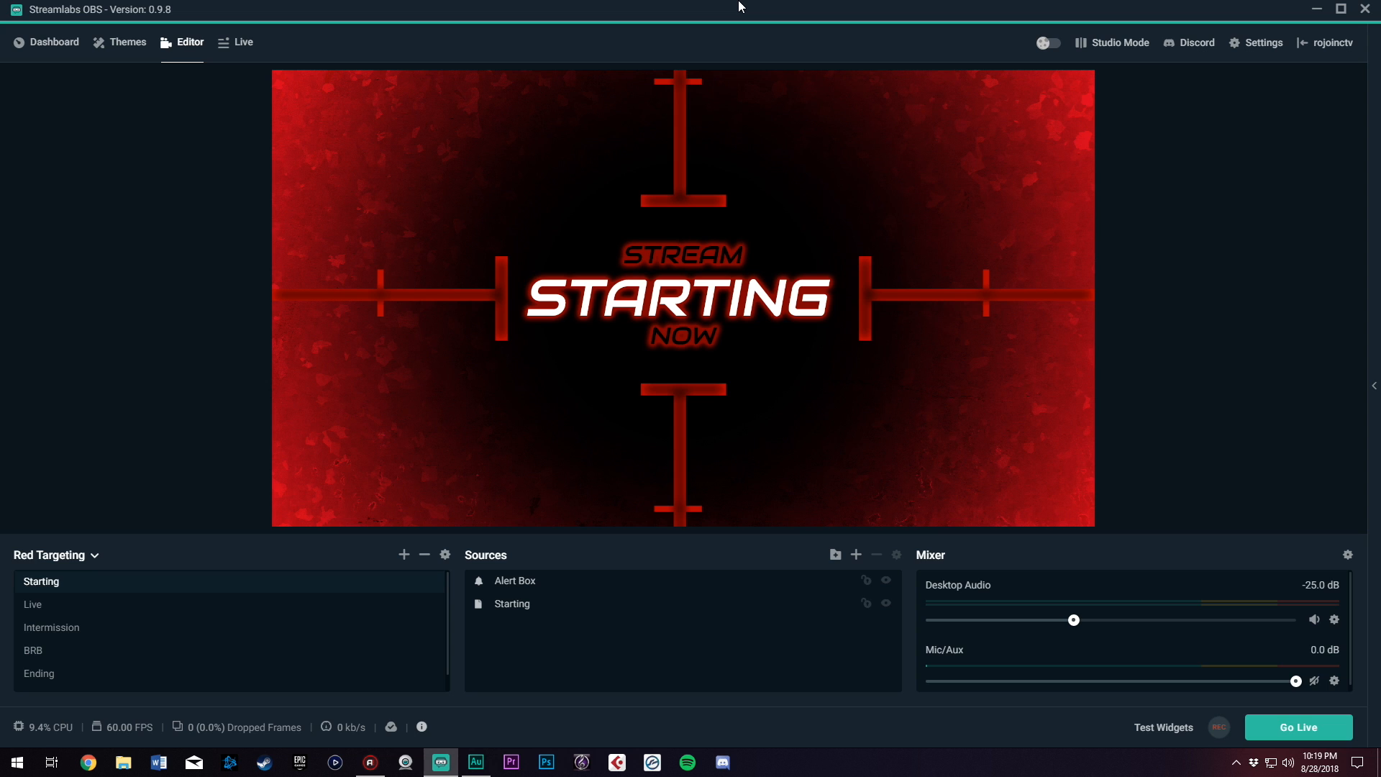
Preview the Live, Intermission, BRB and Ending scenes of the collection and return to the Starting scene.
{"action": "left_click", "coordinate": [42, 612]}
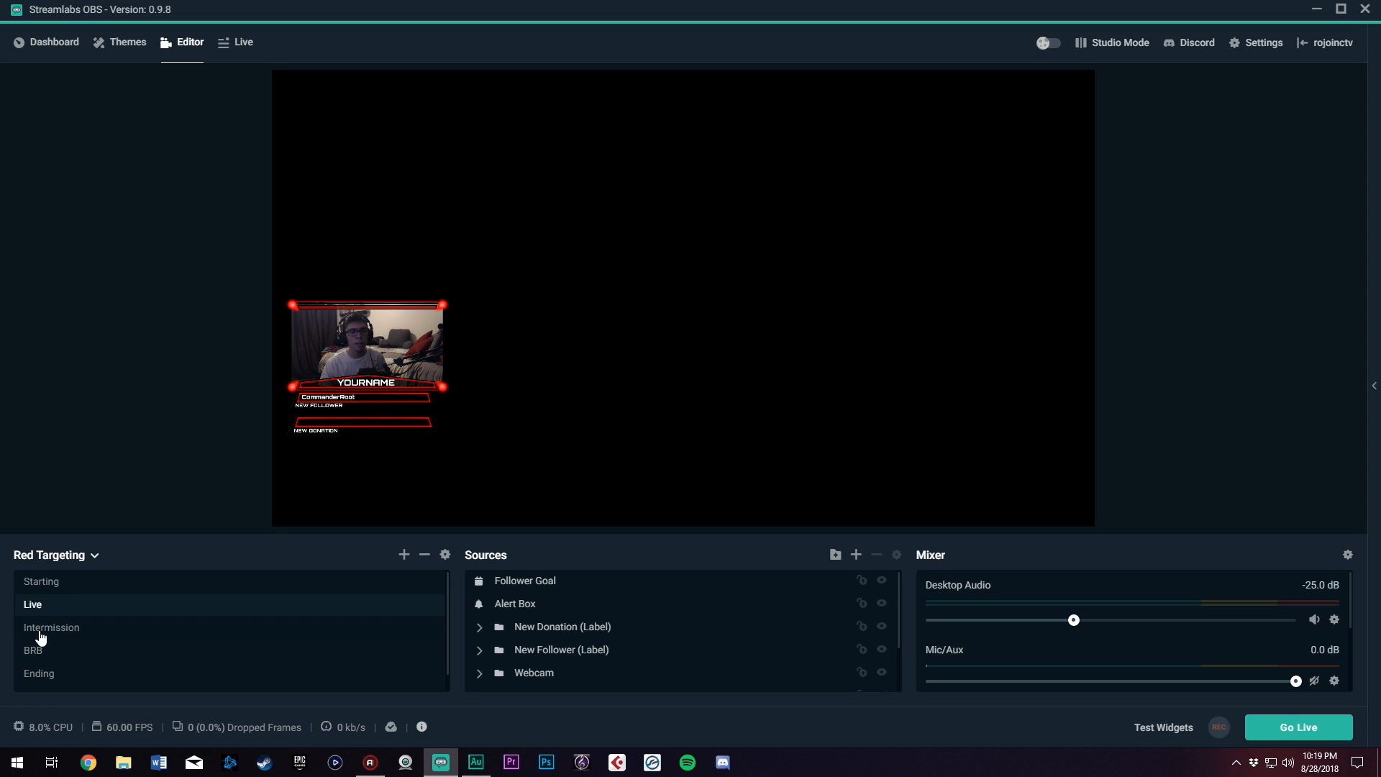
{"action": "left_click", "coordinate": [41, 633]}
{"action": "left_click", "coordinate": [37, 651]}
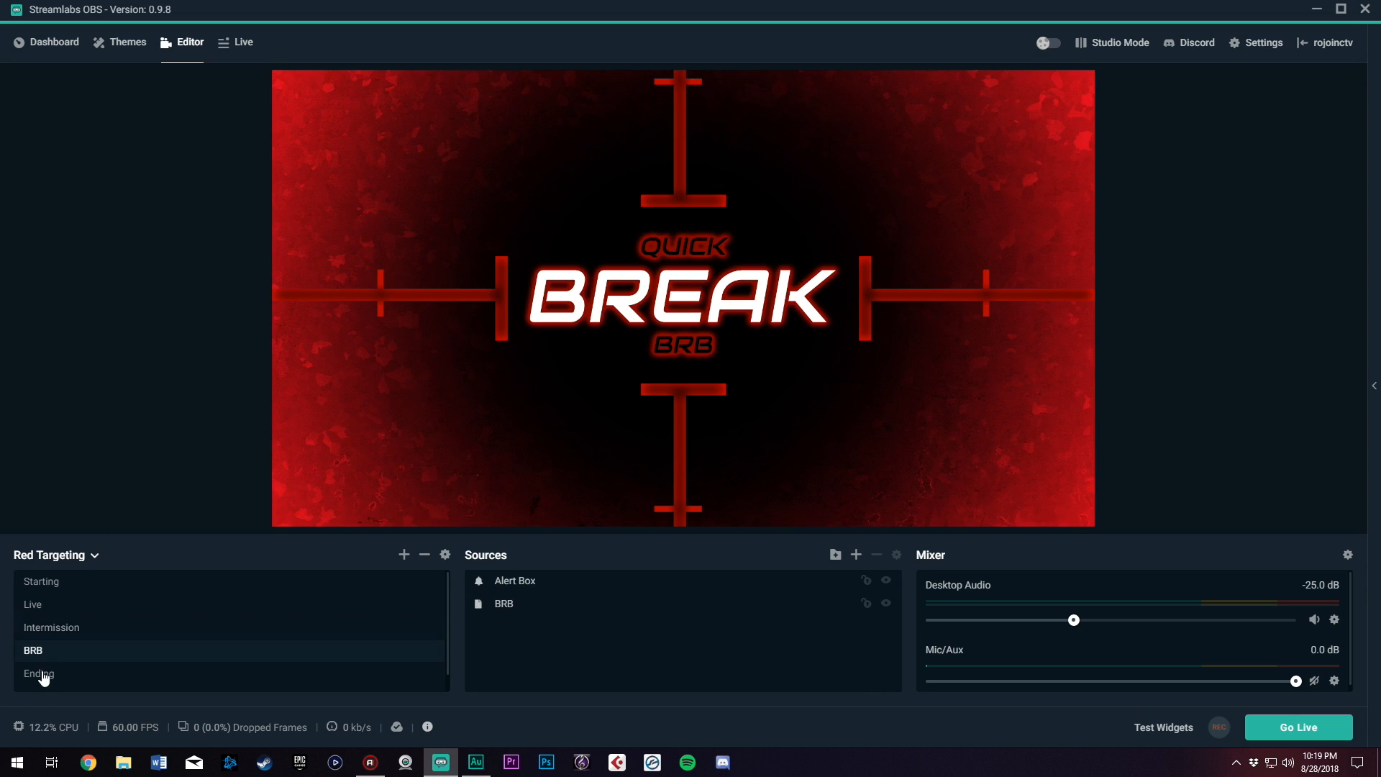
{"action": "left_click", "coordinate": [42, 674]}
{"action": "left_click", "coordinate": [62, 583]}
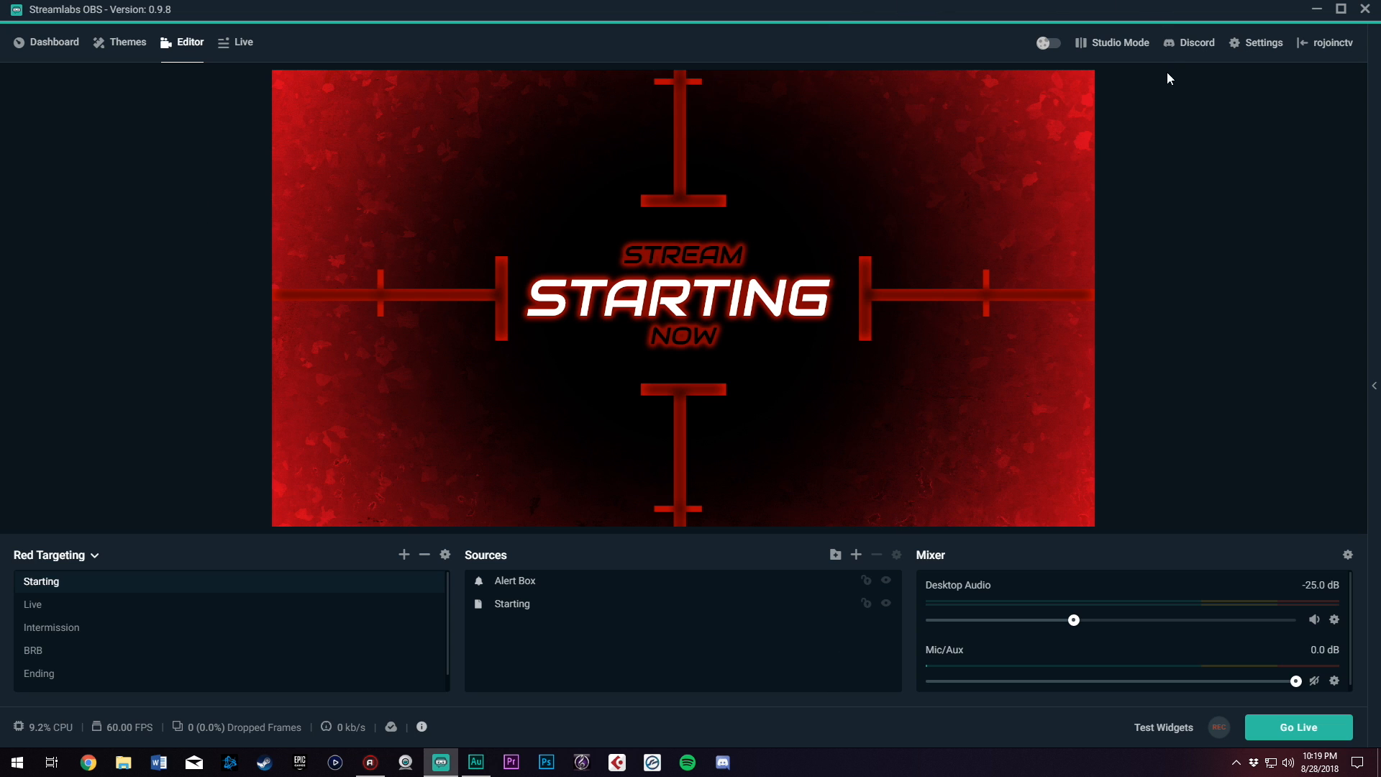
Try out Studio Mode and the light interface theme, restoring the single preview and the dark theme.
{"action": "left_click", "coordinate": [1101, 45]}
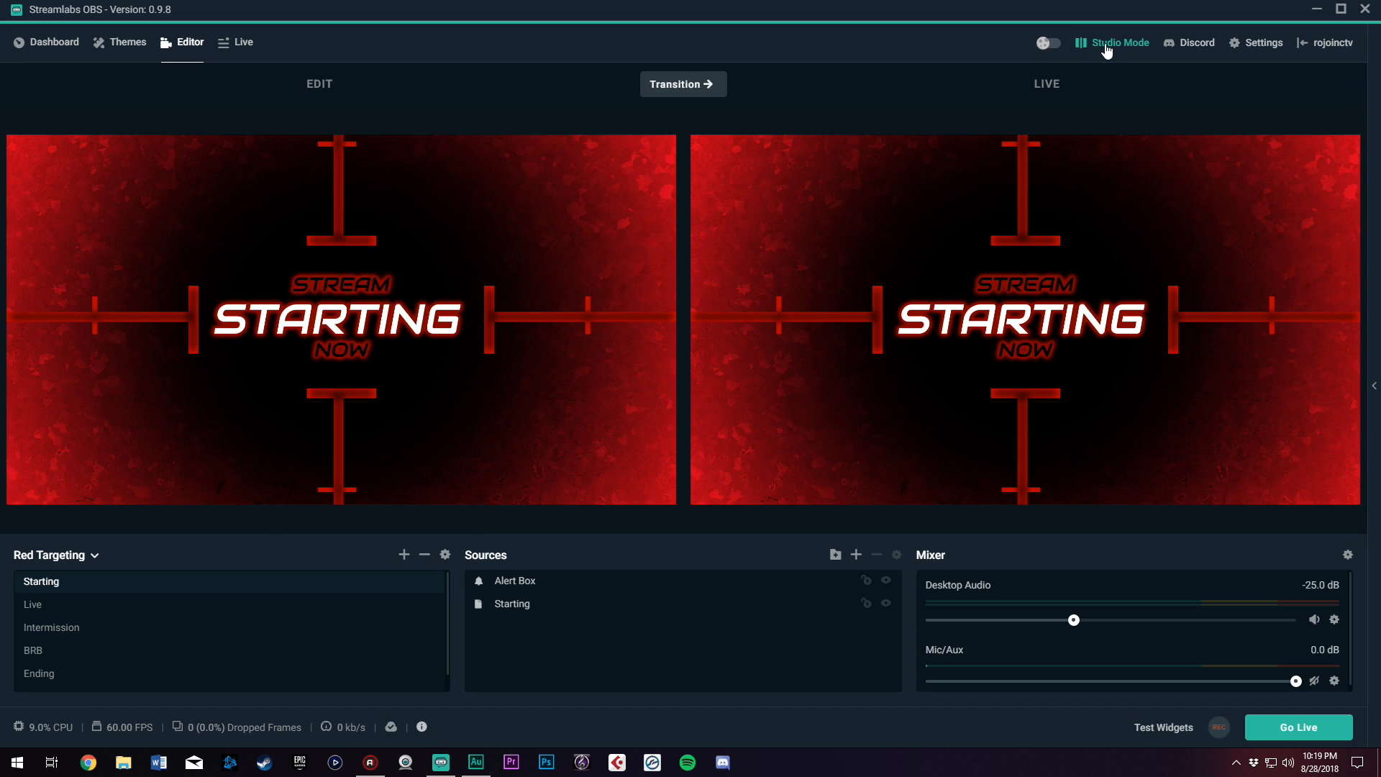
{"action": "left_click", "coordinate": [1101, 45]}
{"action": "left_click", "coordinate": [1101, 44]}
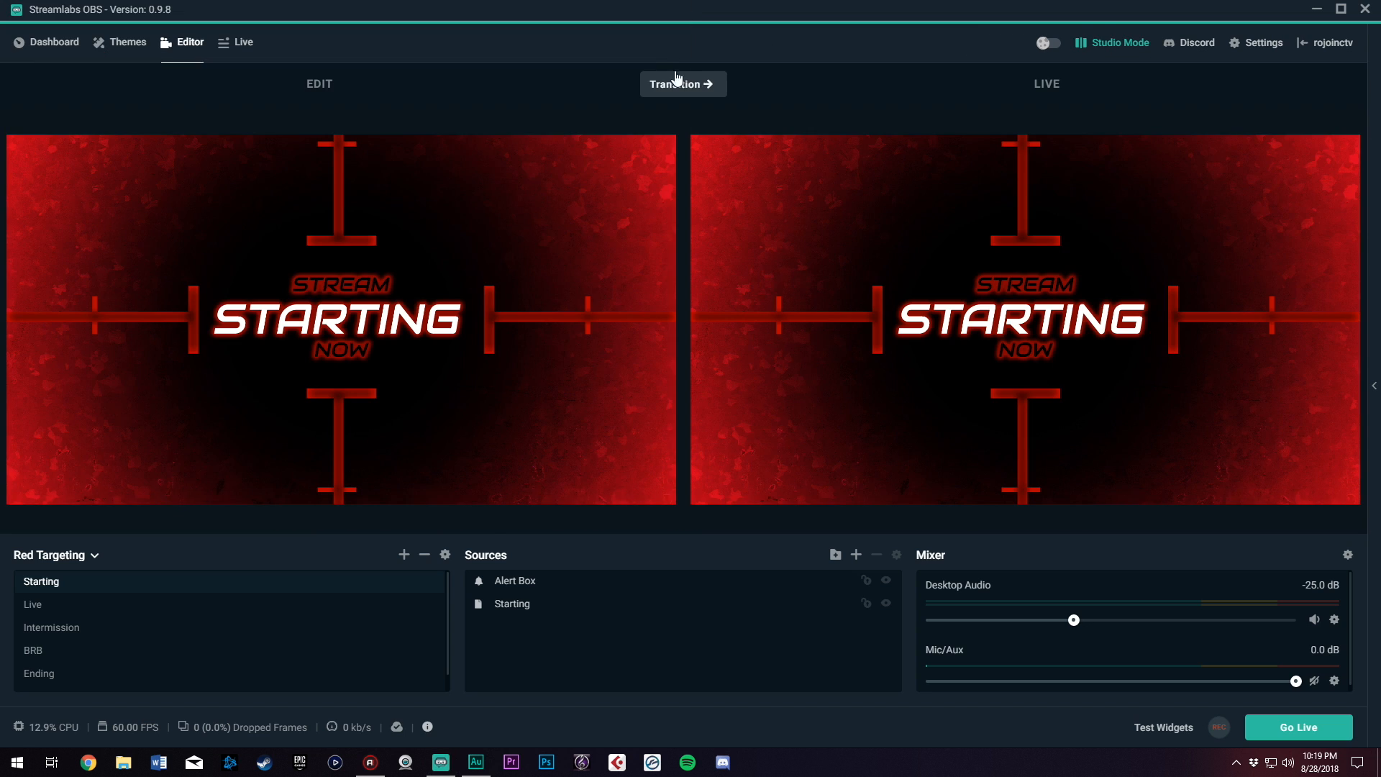
{"action": "left_click", "coordinate": [1120, 44]}
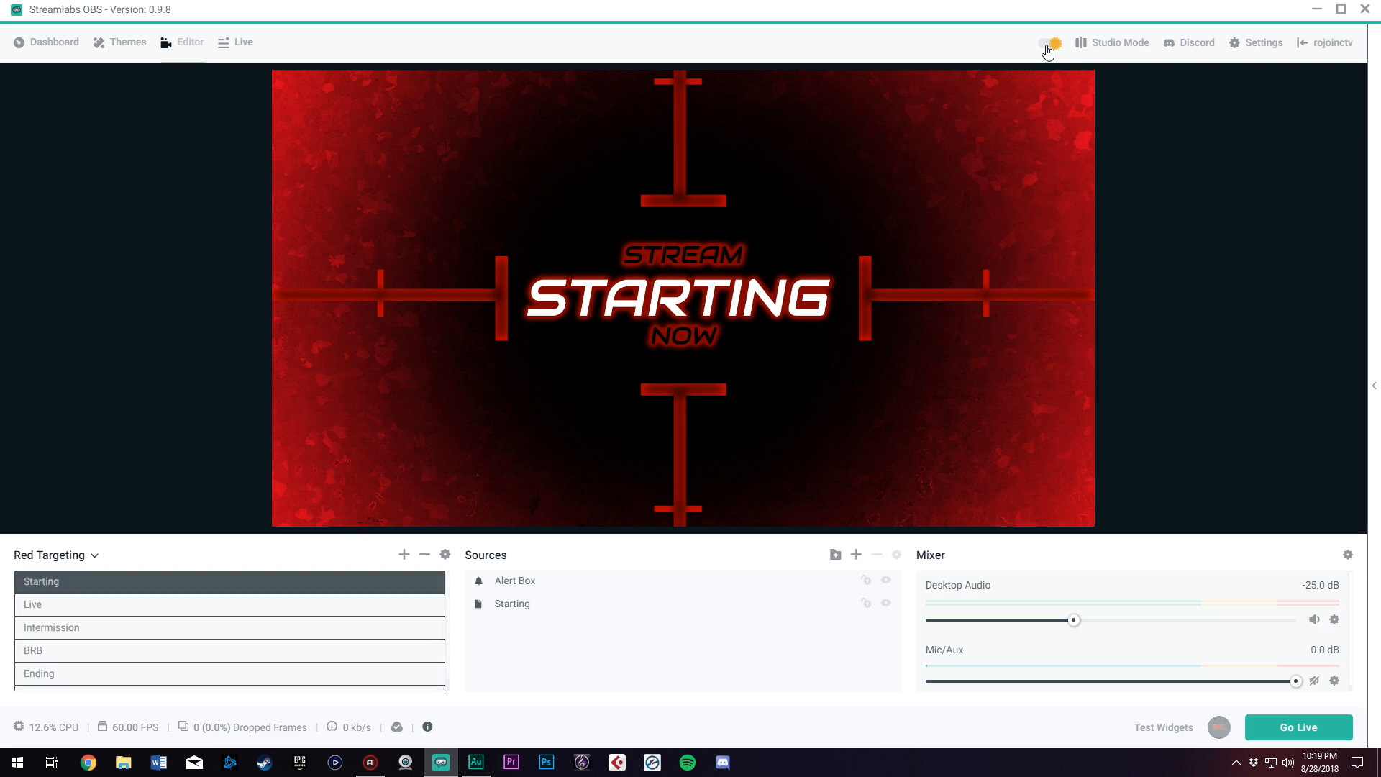
{"action": "left_click", "coordinate": [1051, 45]}
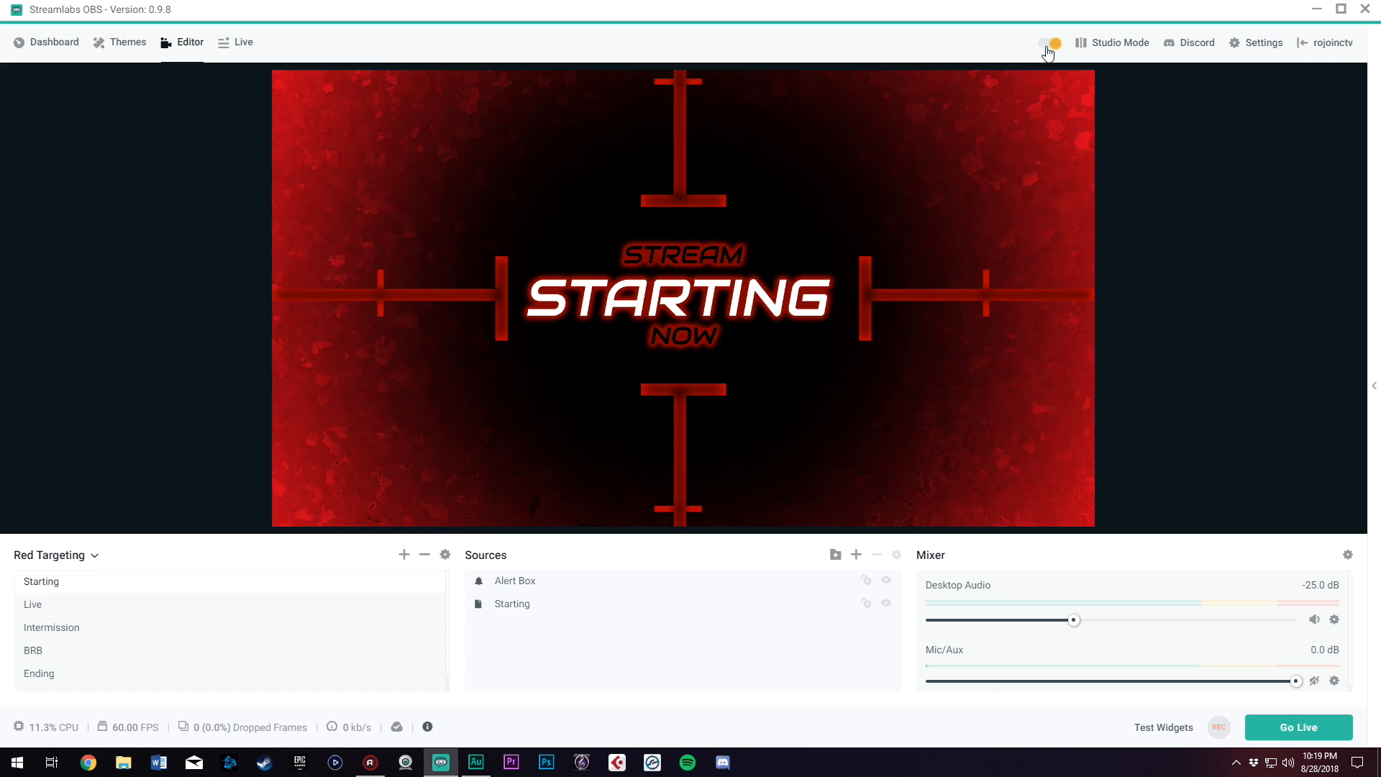
{"action": "left_click", "coordinate": [1049, 47]}
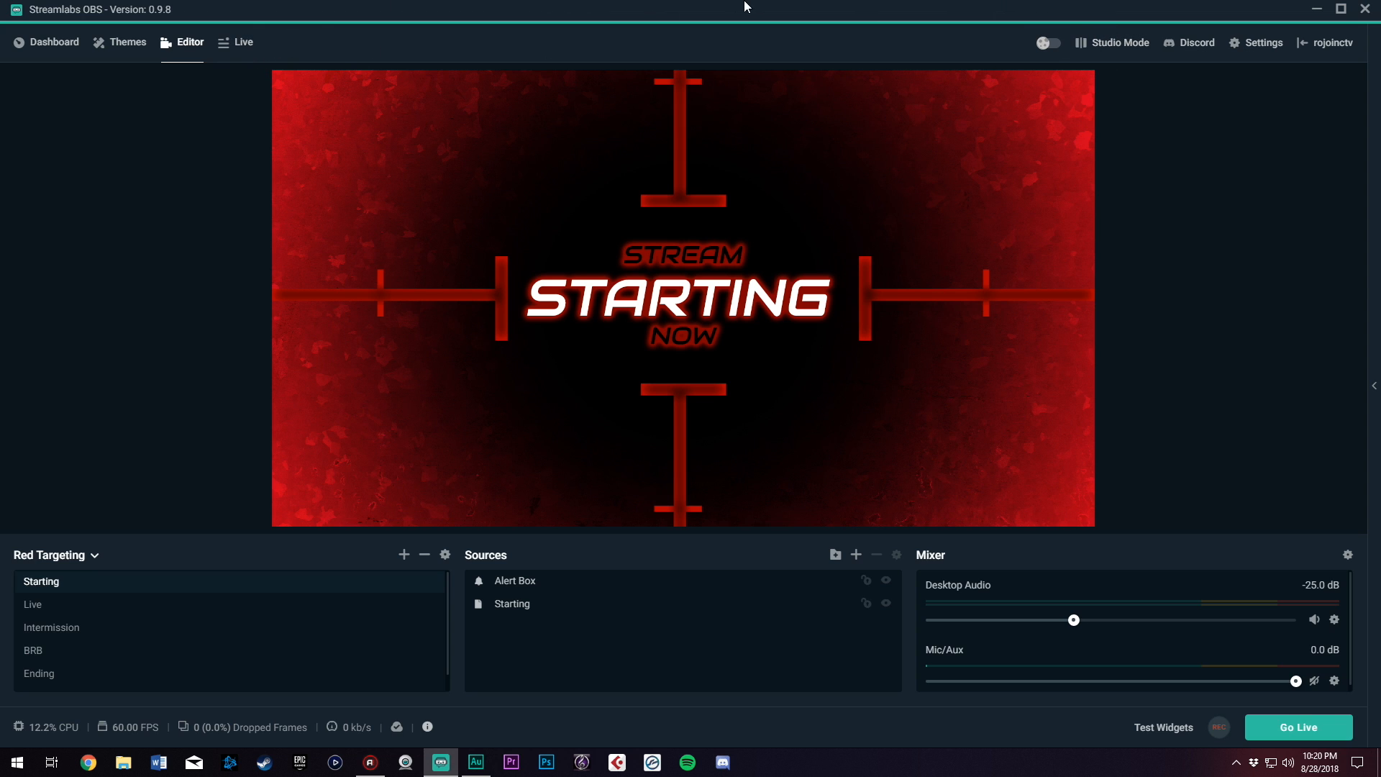
Open the settings and review the general options, including output and source alignment snapping.
{"action": "left_click", "coordinate": [1252, 46]}
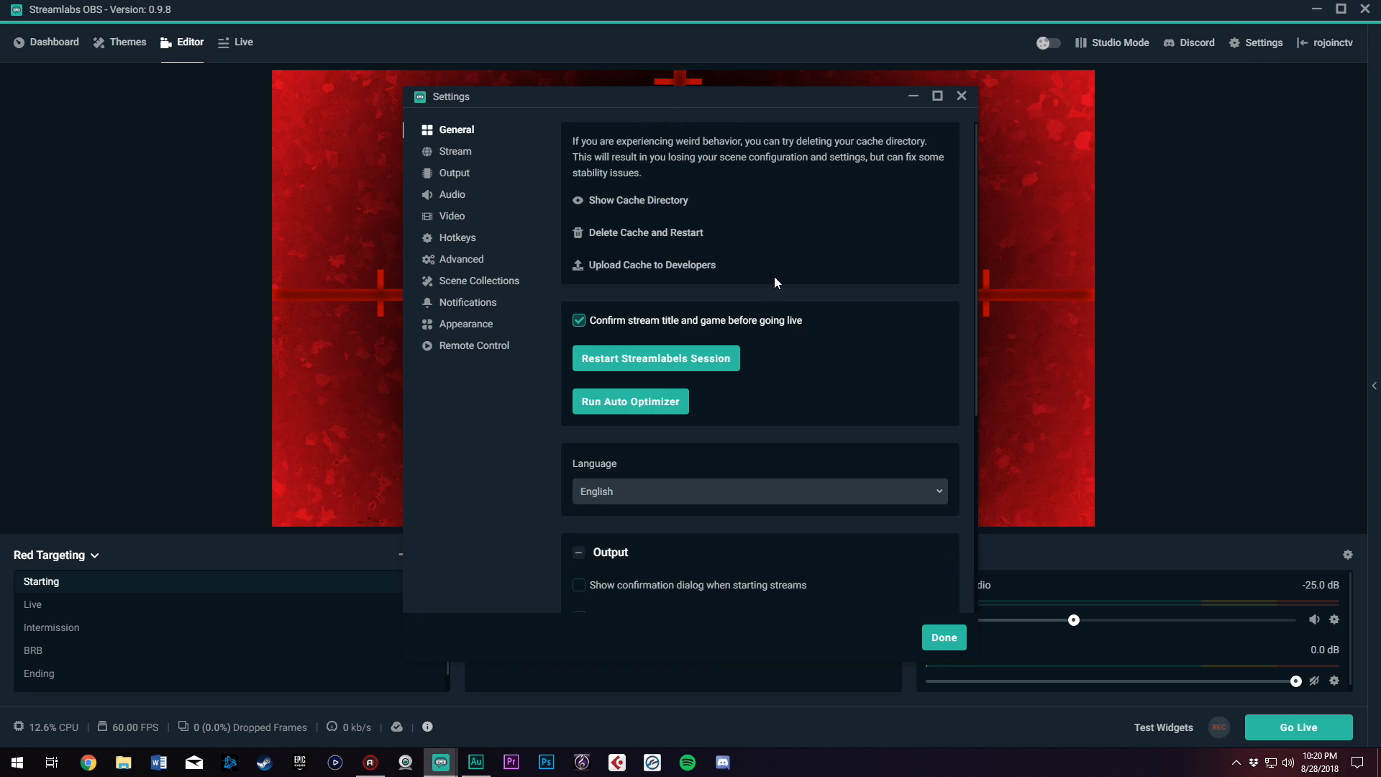
{"action": "scroll", "coordinate": [865, 387], "scroll_direction": "down", "scroll_amount": 4}
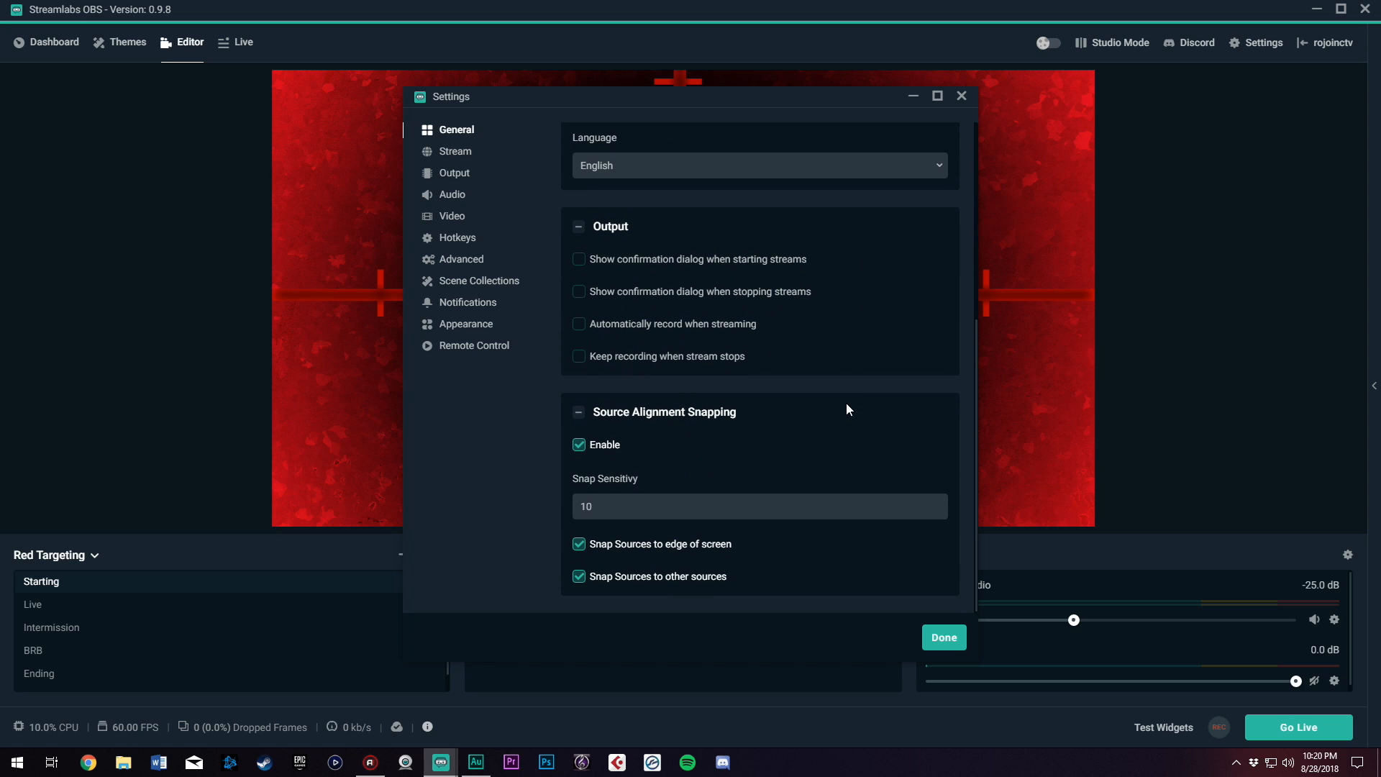
{"action": "scroll", "coordinate": [846, 409], "scroll_direction": "up", "scroll_amount": 5}
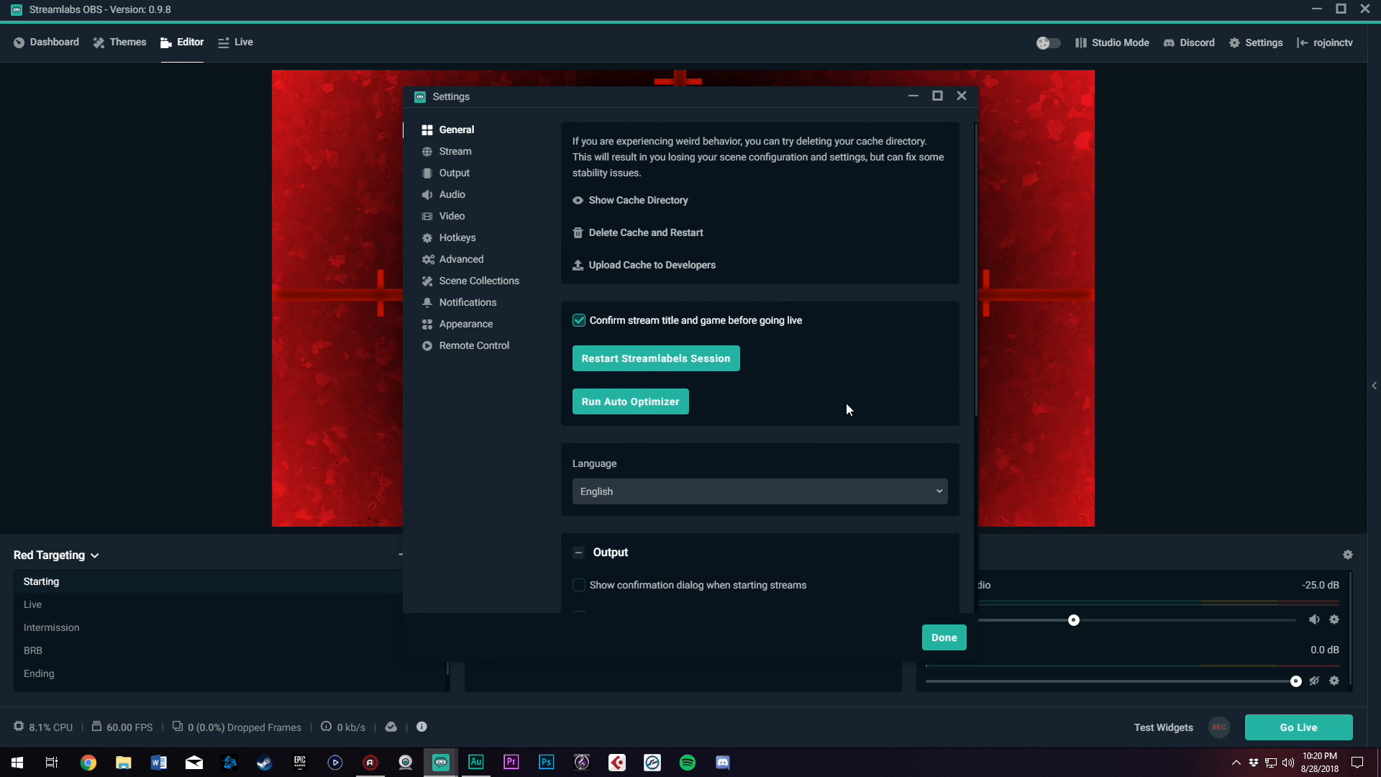
{"action": "scroll", "coordinate": [808, 387], "scroll_direction": "down", "scroll_amount": 2}
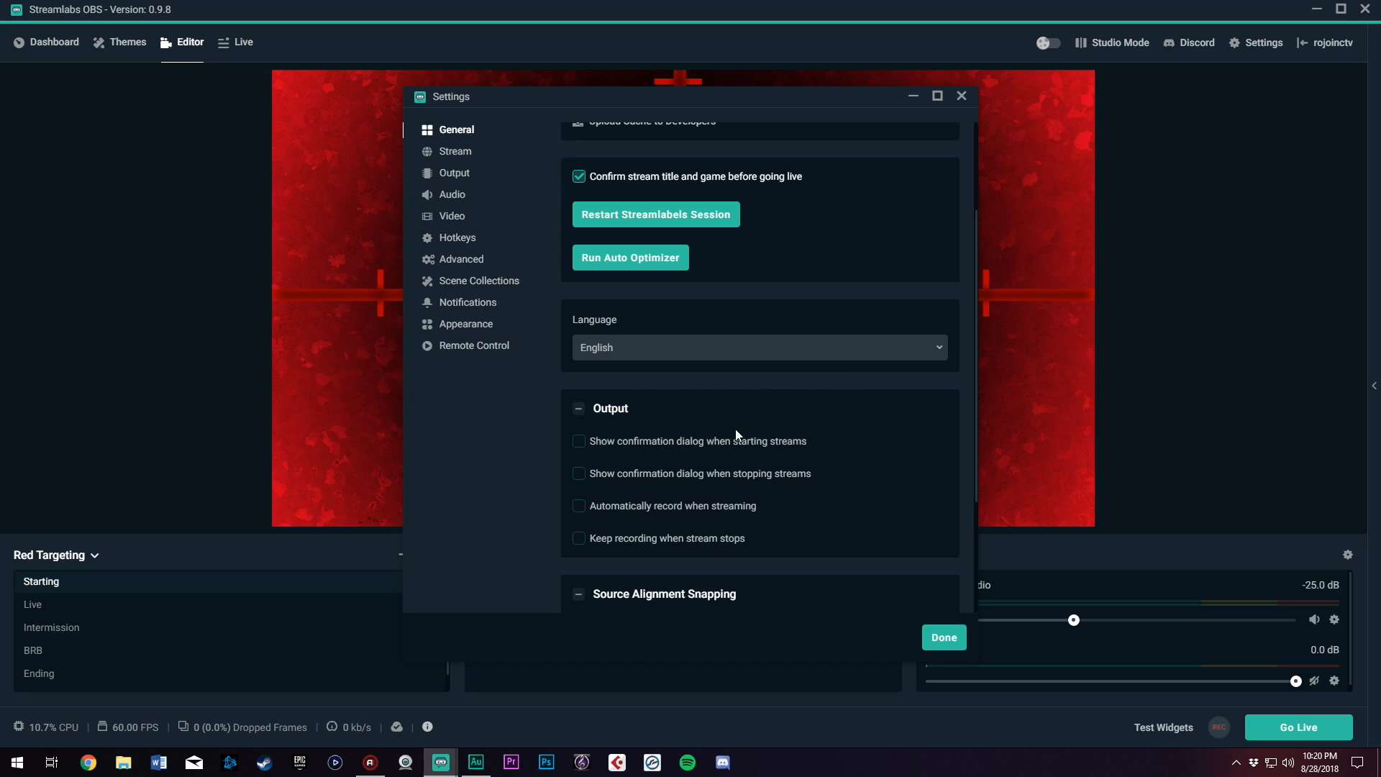
{"action": "scroll", "coordinate": [735, 429], "scroll_direction": "up", "scroll_amount": 2}
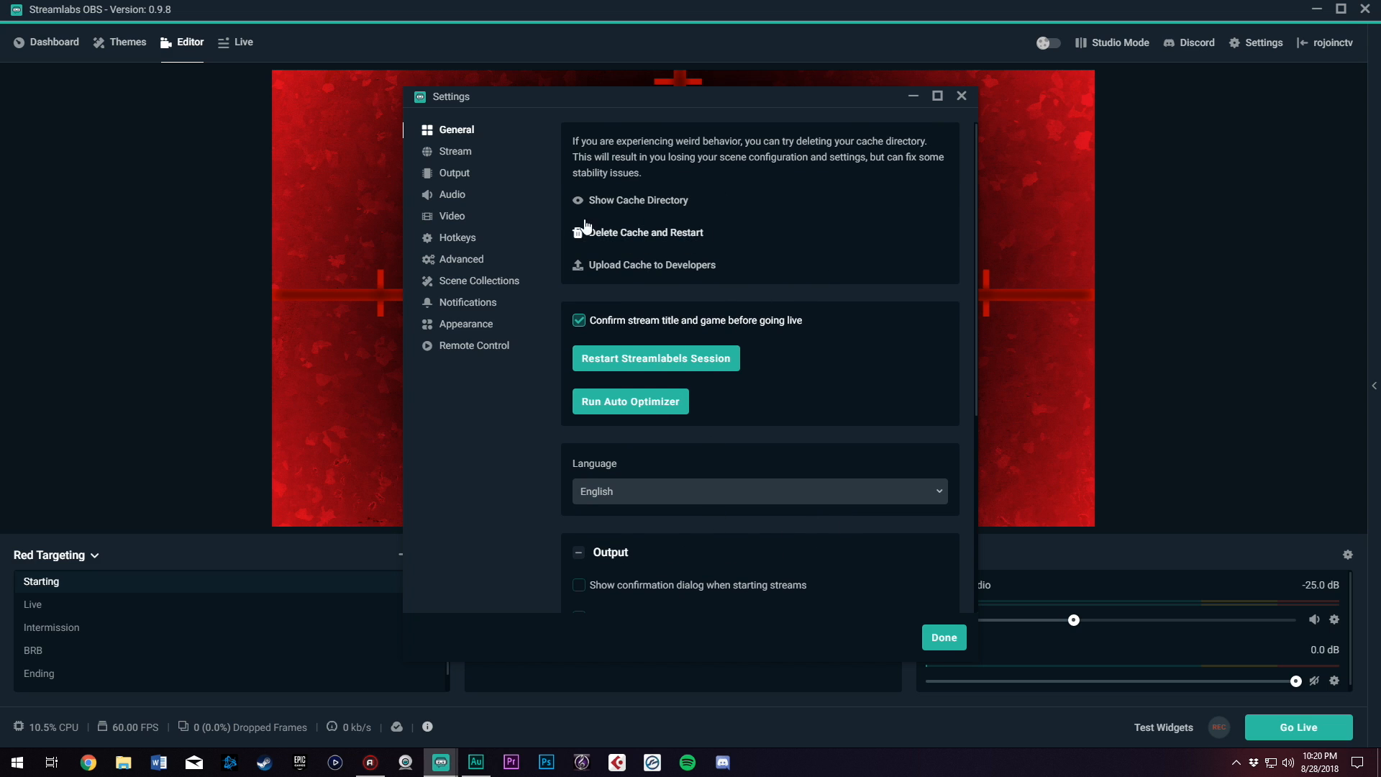
Review the stream type, service and server options in the Stream settings, keeping Streaming Services, Twitch and US West: Los Angeles, CA.
{"action": "left_click", "coordinate": [453, 154]}
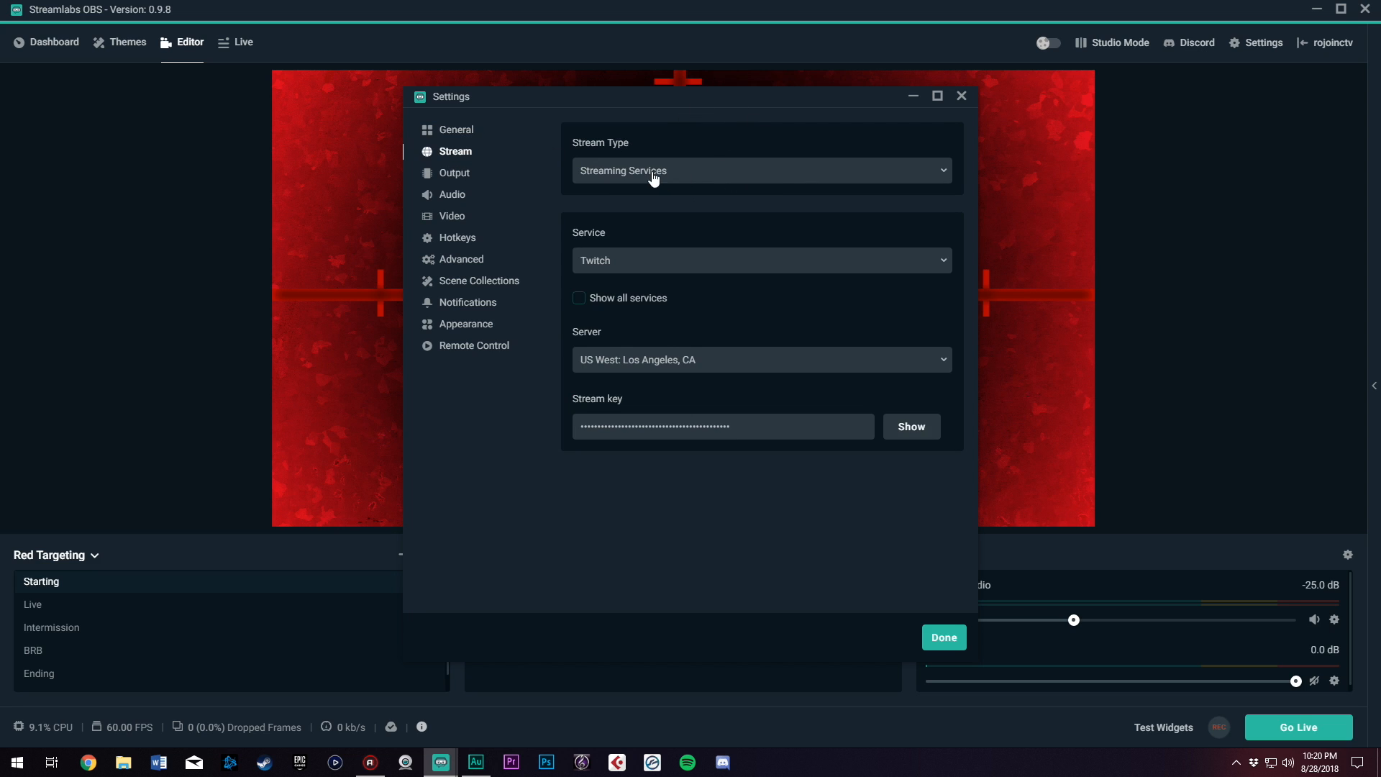
{"action": "left_click", "coordinate": [613, 173]}
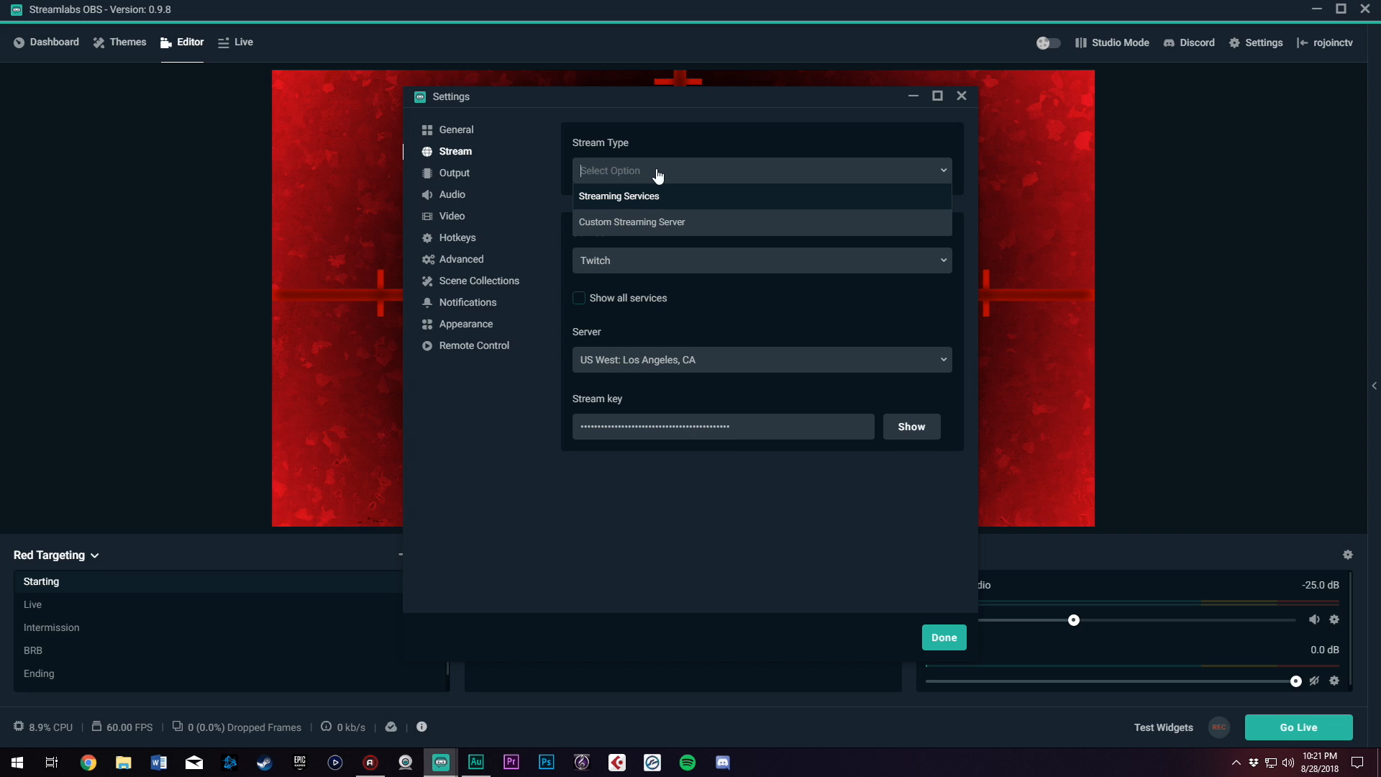
{"action": "left_click", "coordinate": [648, 196]}
{"action": "left_click", "coordinate": [607, 265]}
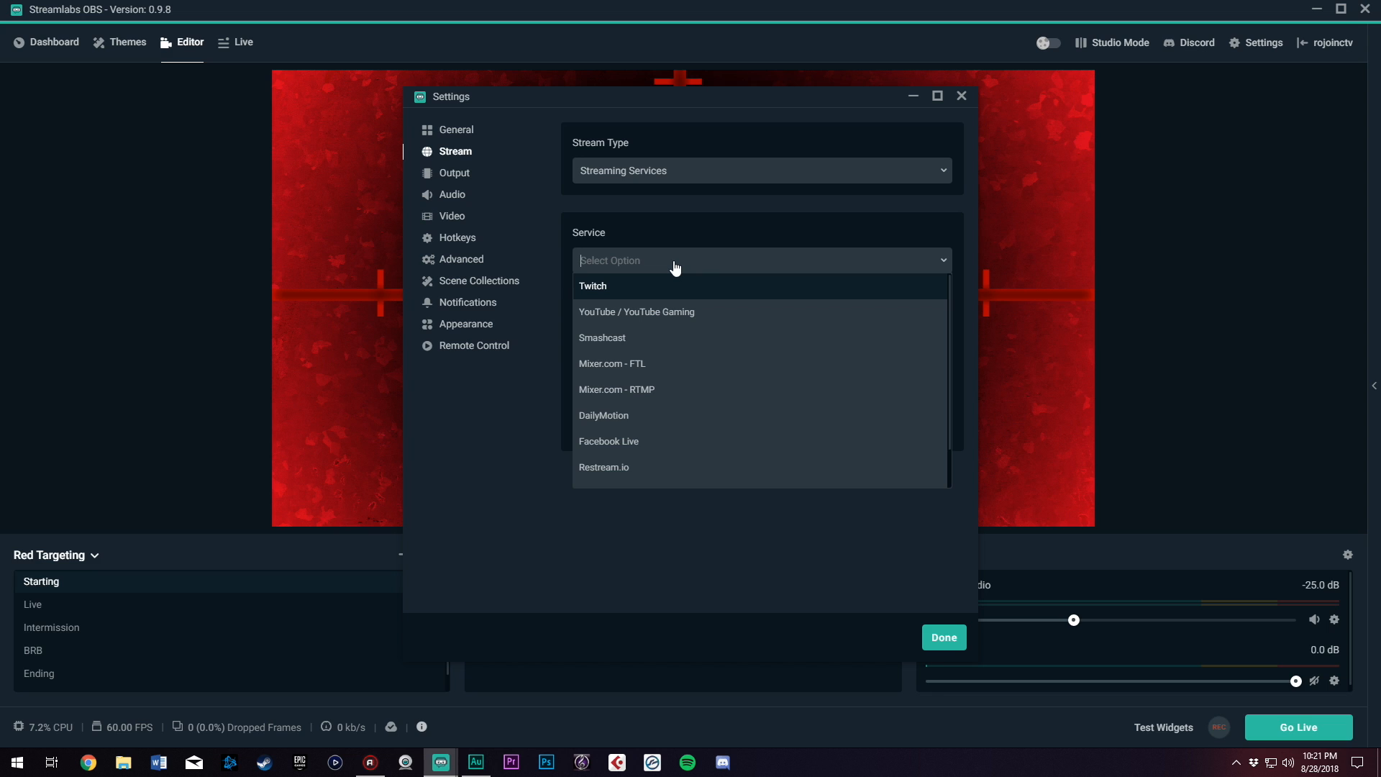
{"action": "key", "text": "Return"}
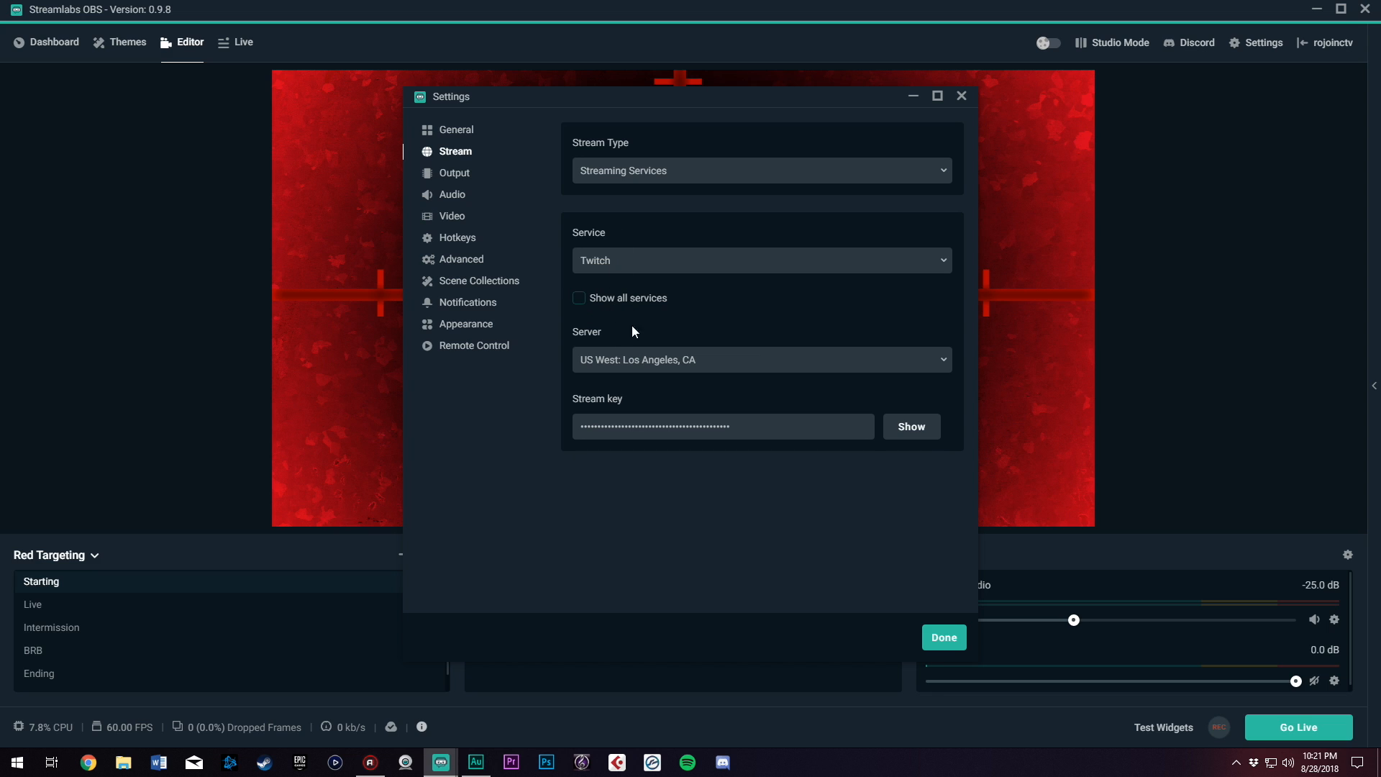
{"action": "left_click", "coordinate": [608, 360]}
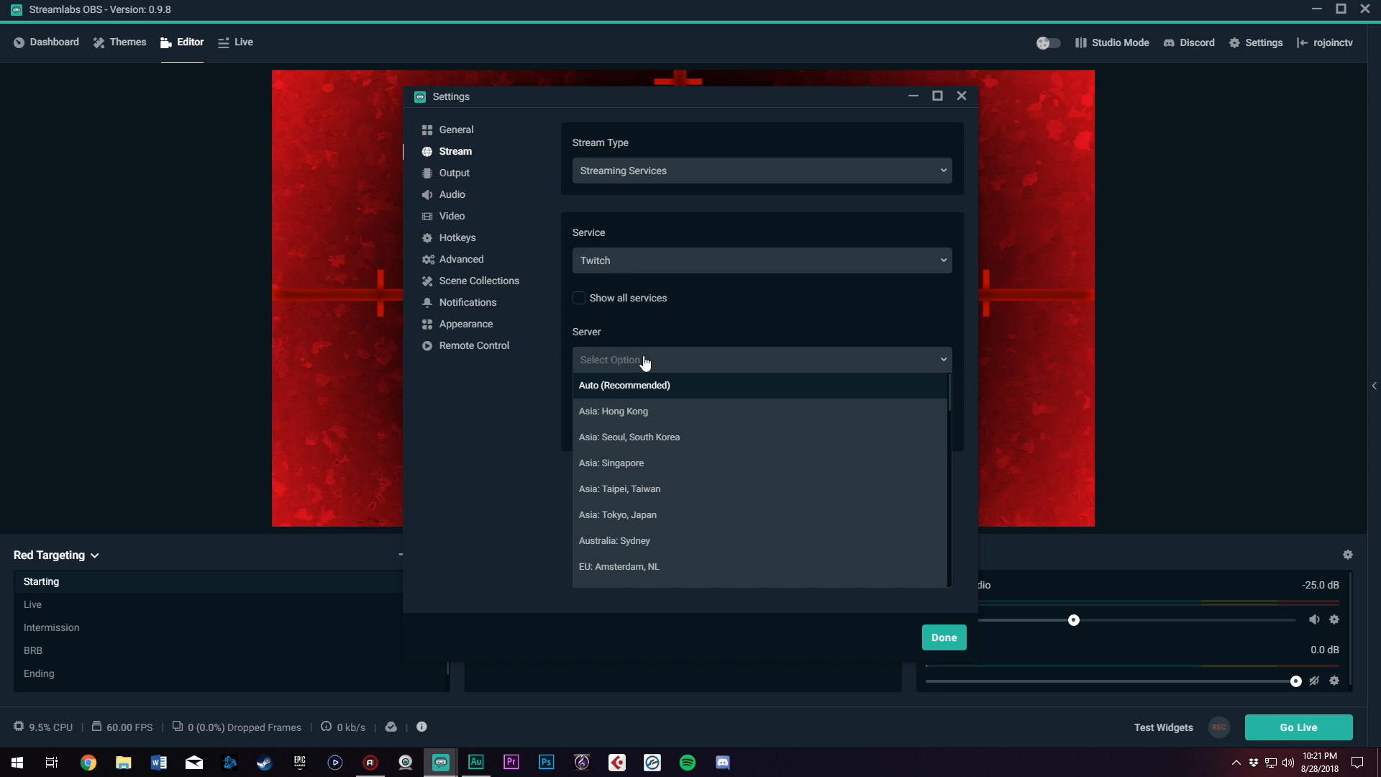
{"action": "left_click", "coordinate": [581, 364]}
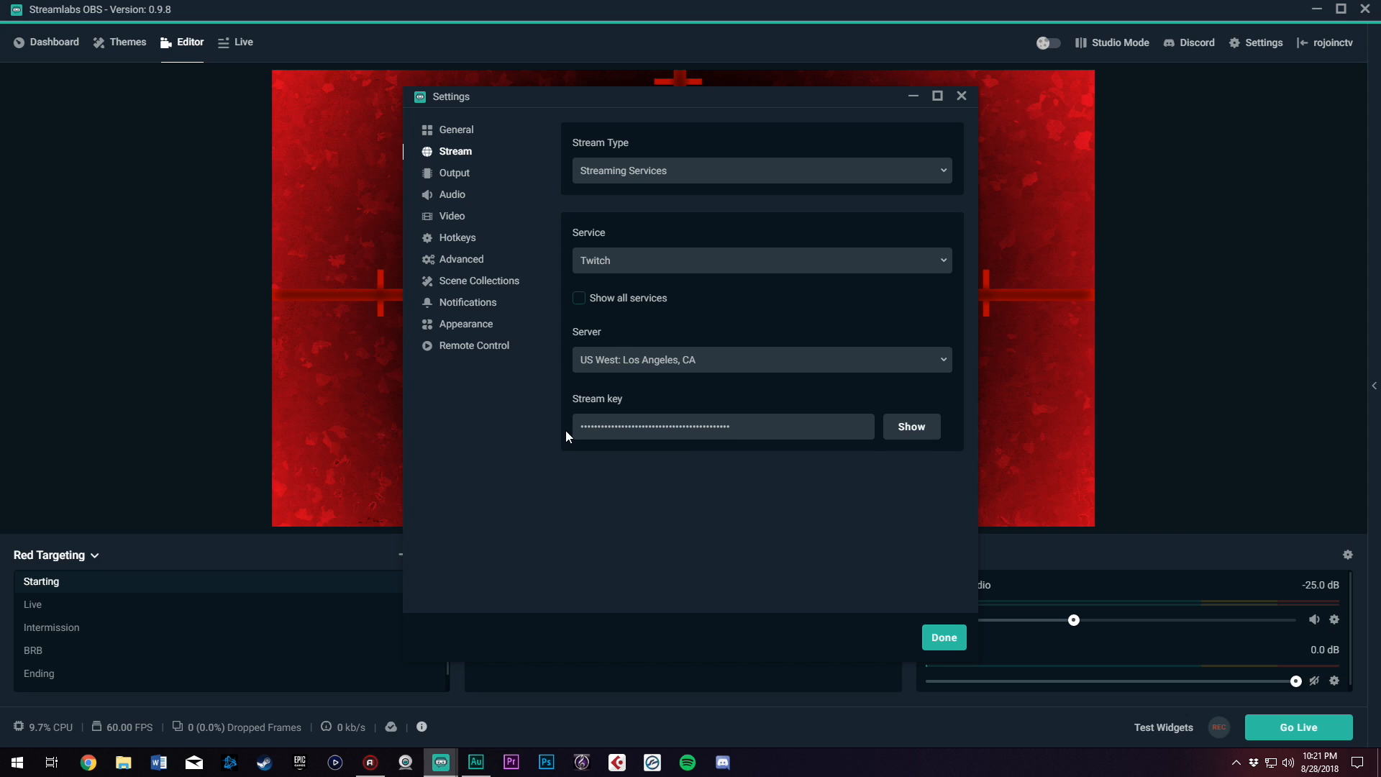
Review the output mode, audio track and encoder options in the Output settings, keeping Advanced, track 1 and NVENC.
{"action": "left_click", "coordinate": [457, 177]}
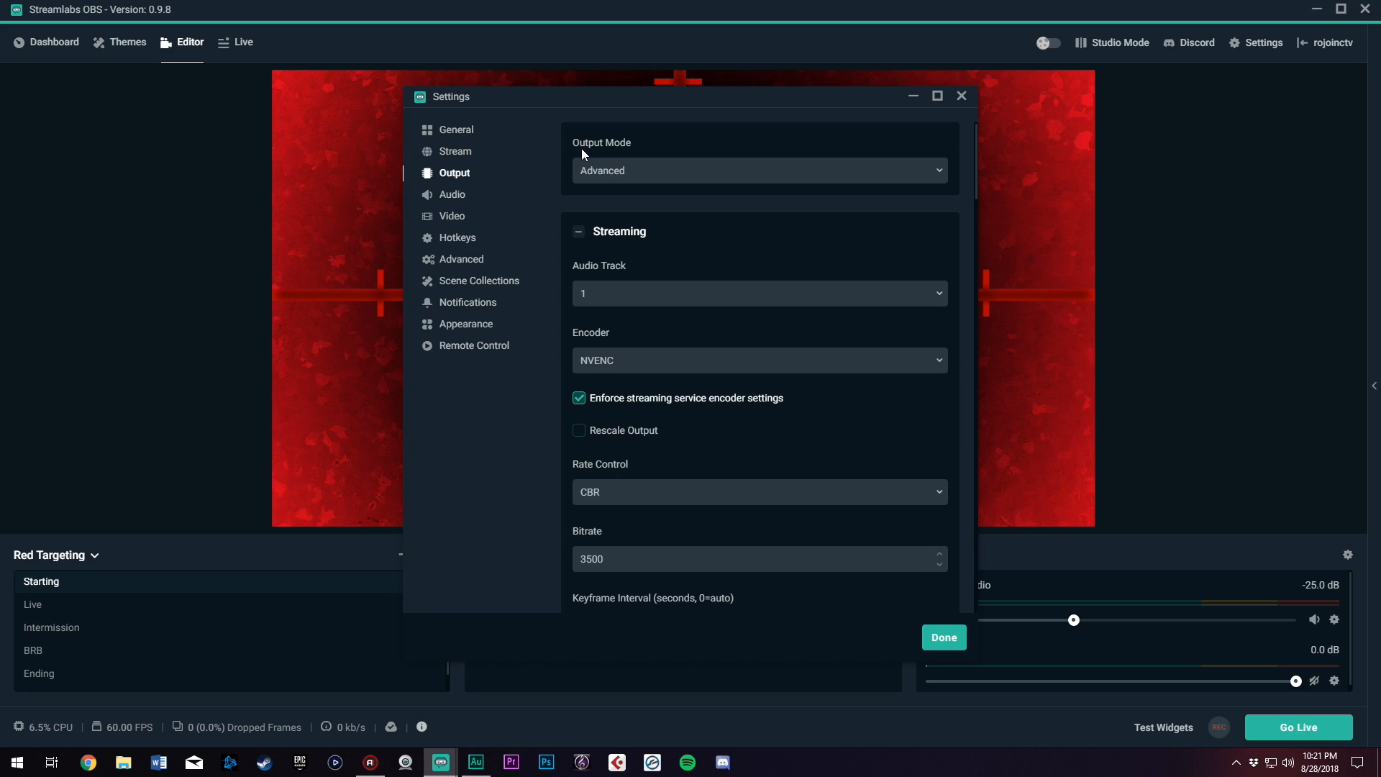
{"action": "left_click", "coordinate": [631, 174]}
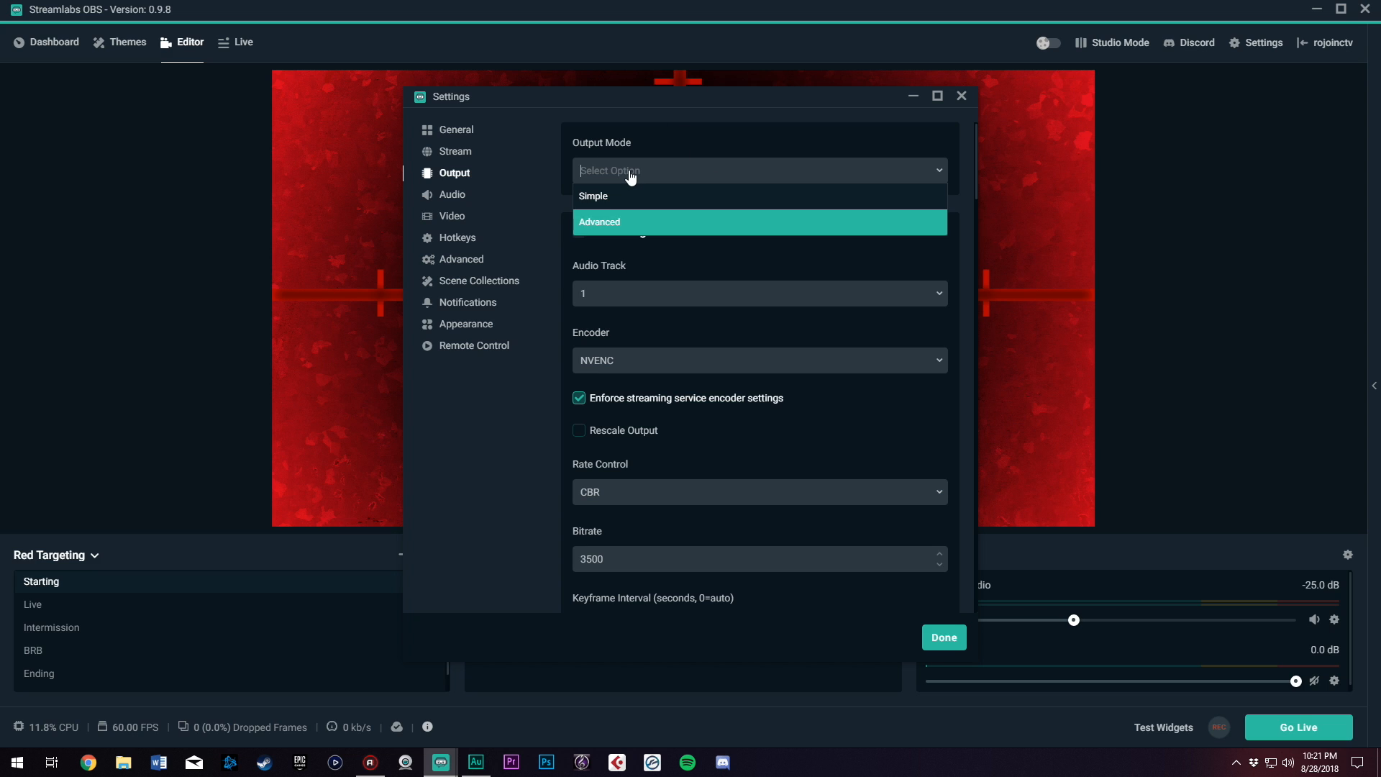
{"action": "key", "text": "Return"}
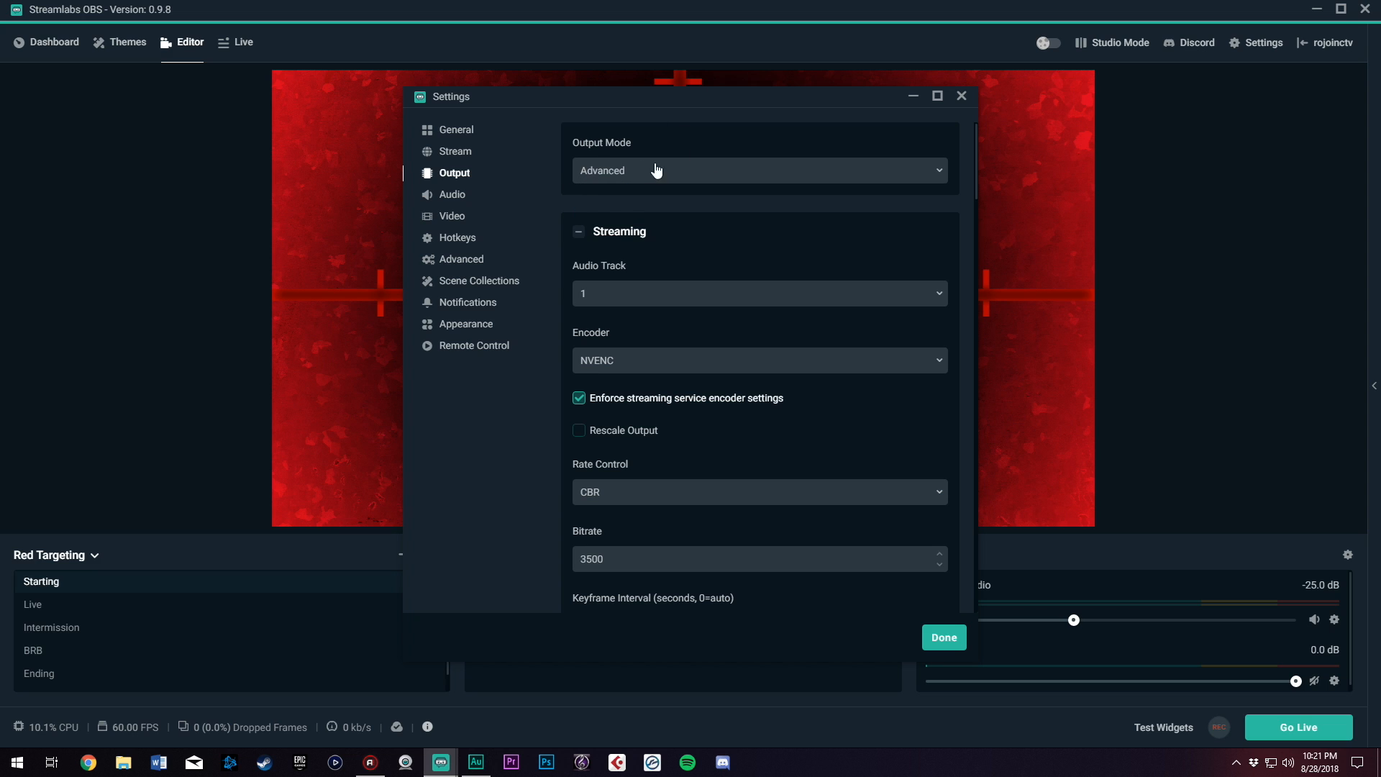
{"action": "scroll", "coordinate": [638, 245], "scroll_direction": "down", "scroll_amount": 1}
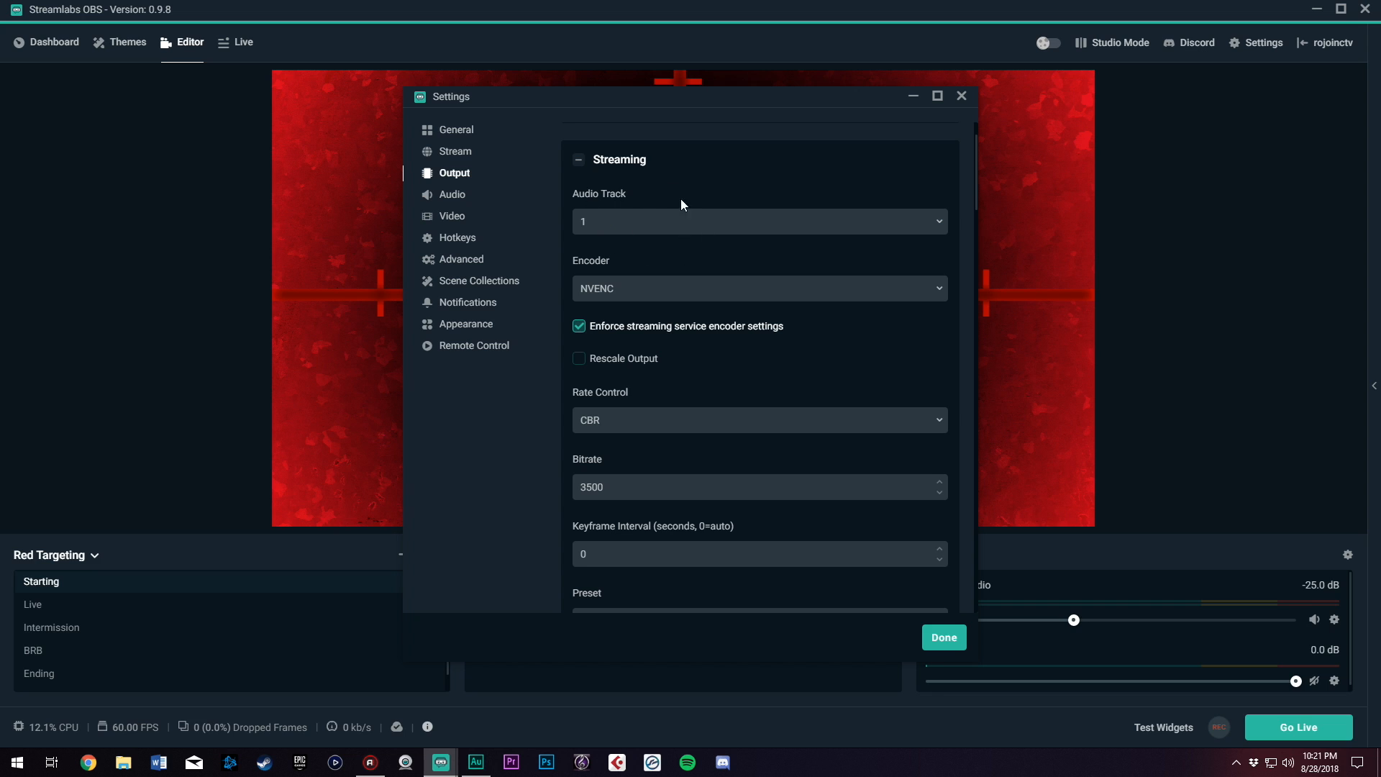
{"action": "left_click", "coordinate": [666, 227]}
{"action": "key", "text": "Return"}
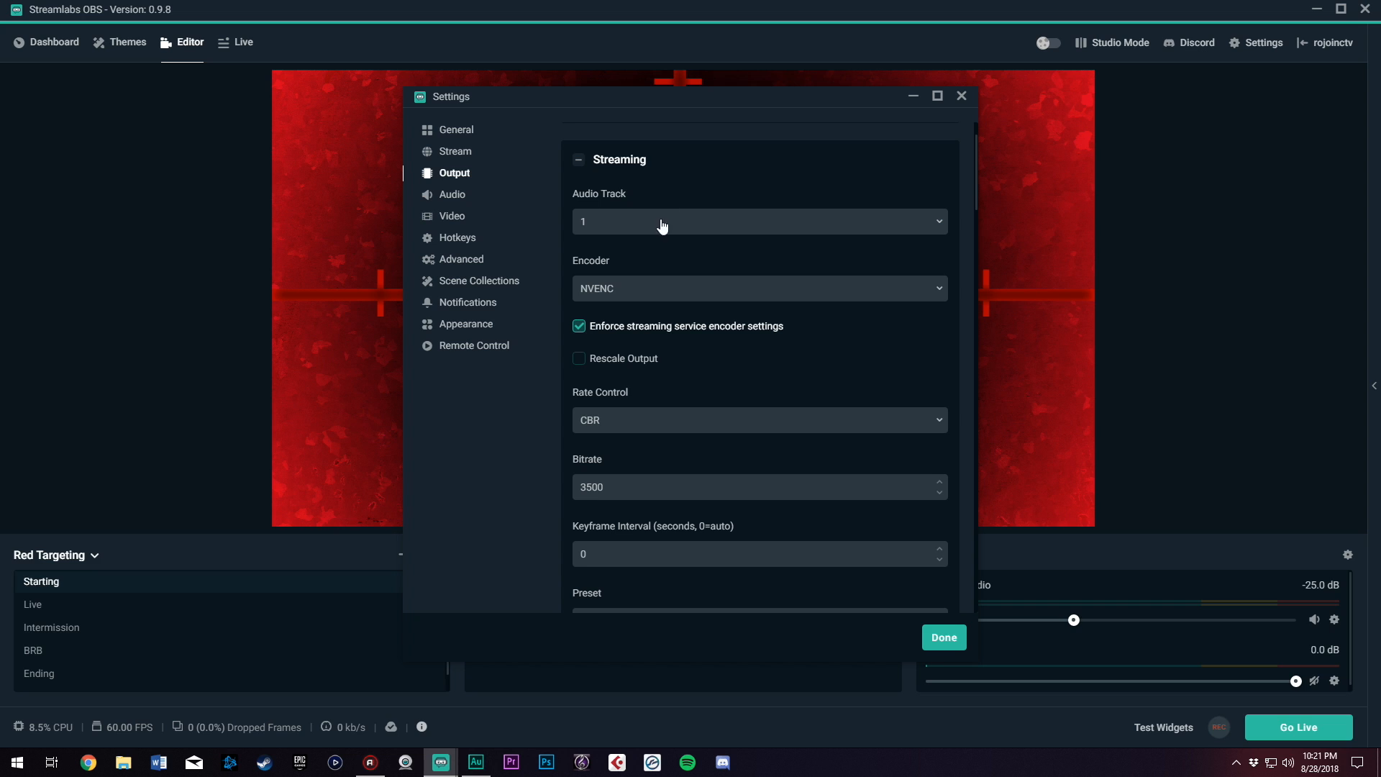
{"action": "left_click", "coordinate": [636, 290]}
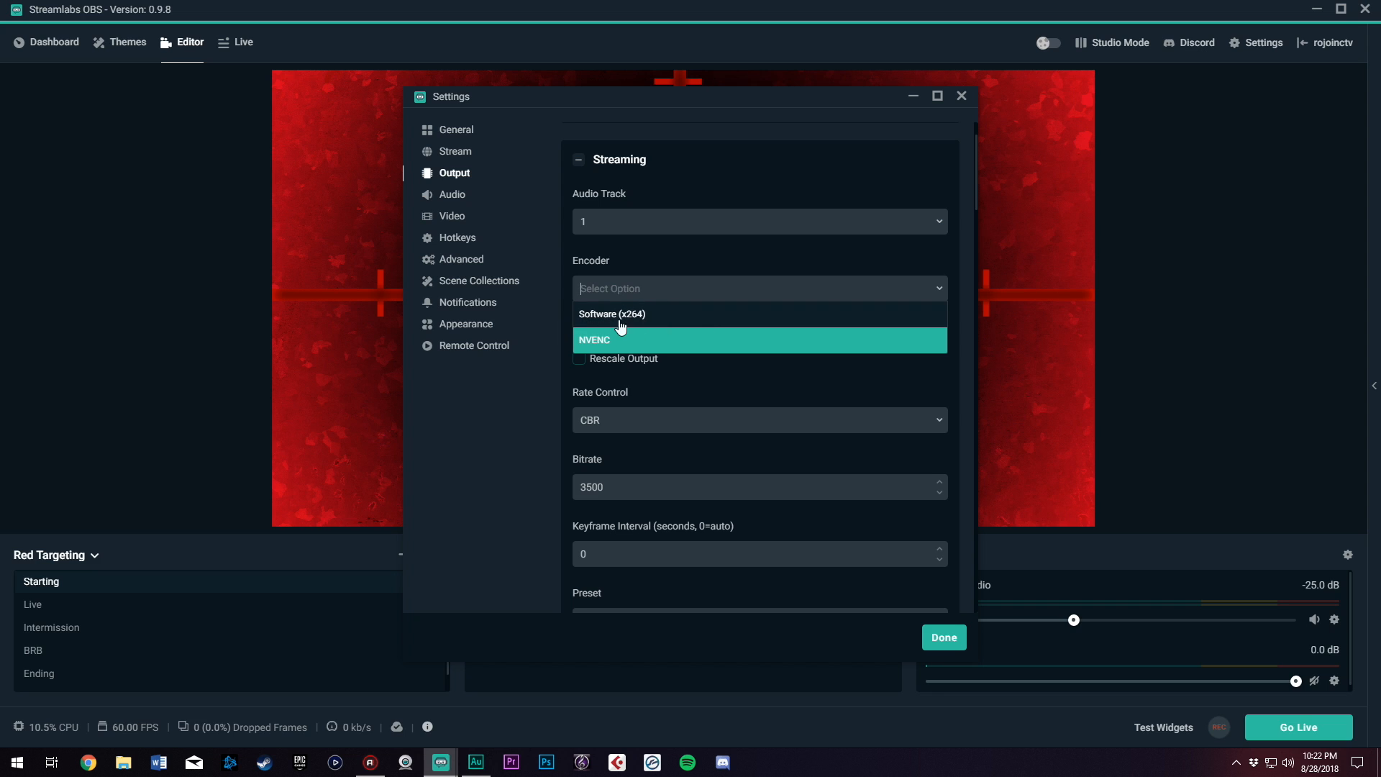
{"action": "key", "text": "Return"}
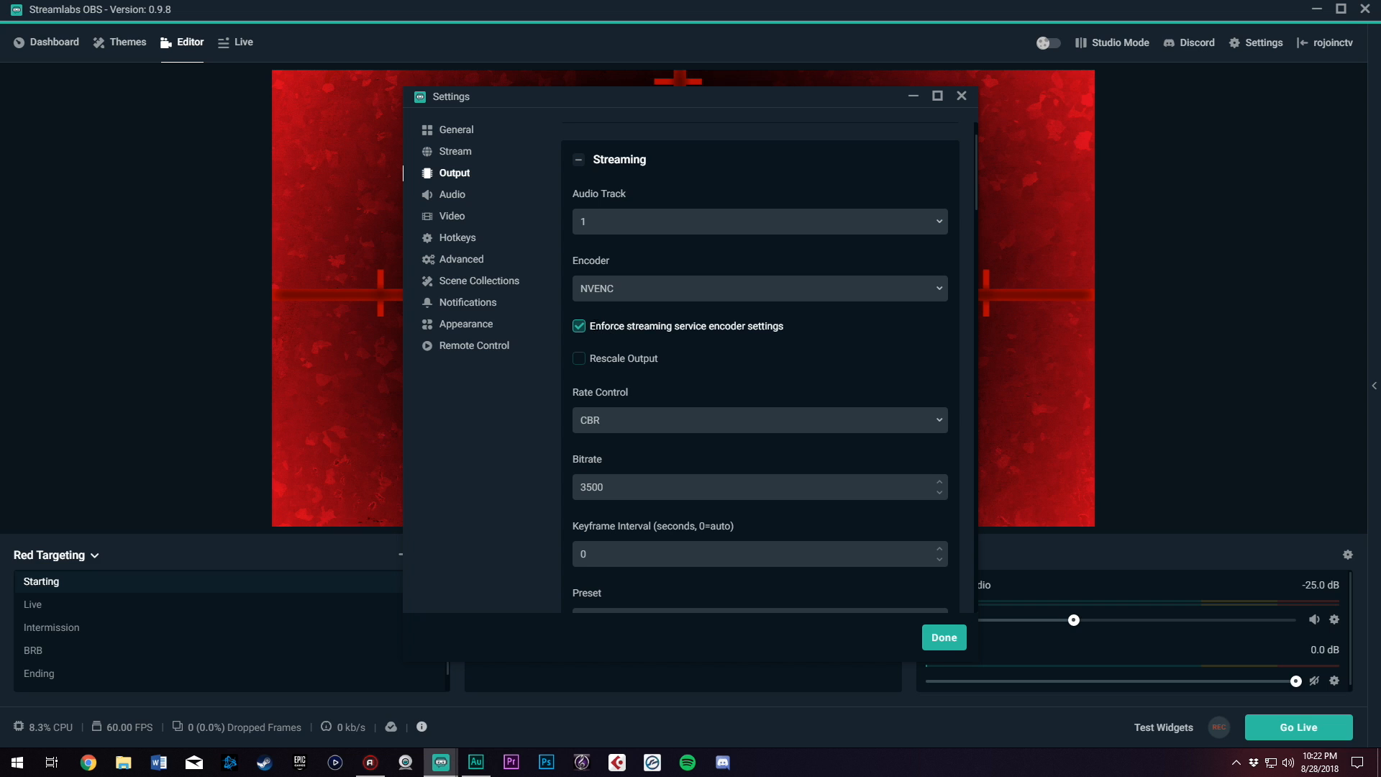
Toggle enforcement of streaming service encoder settings off and back on, and review the rate control options, keeping CBR.
{"action": "left_click", "coordinate": [578, 325]}
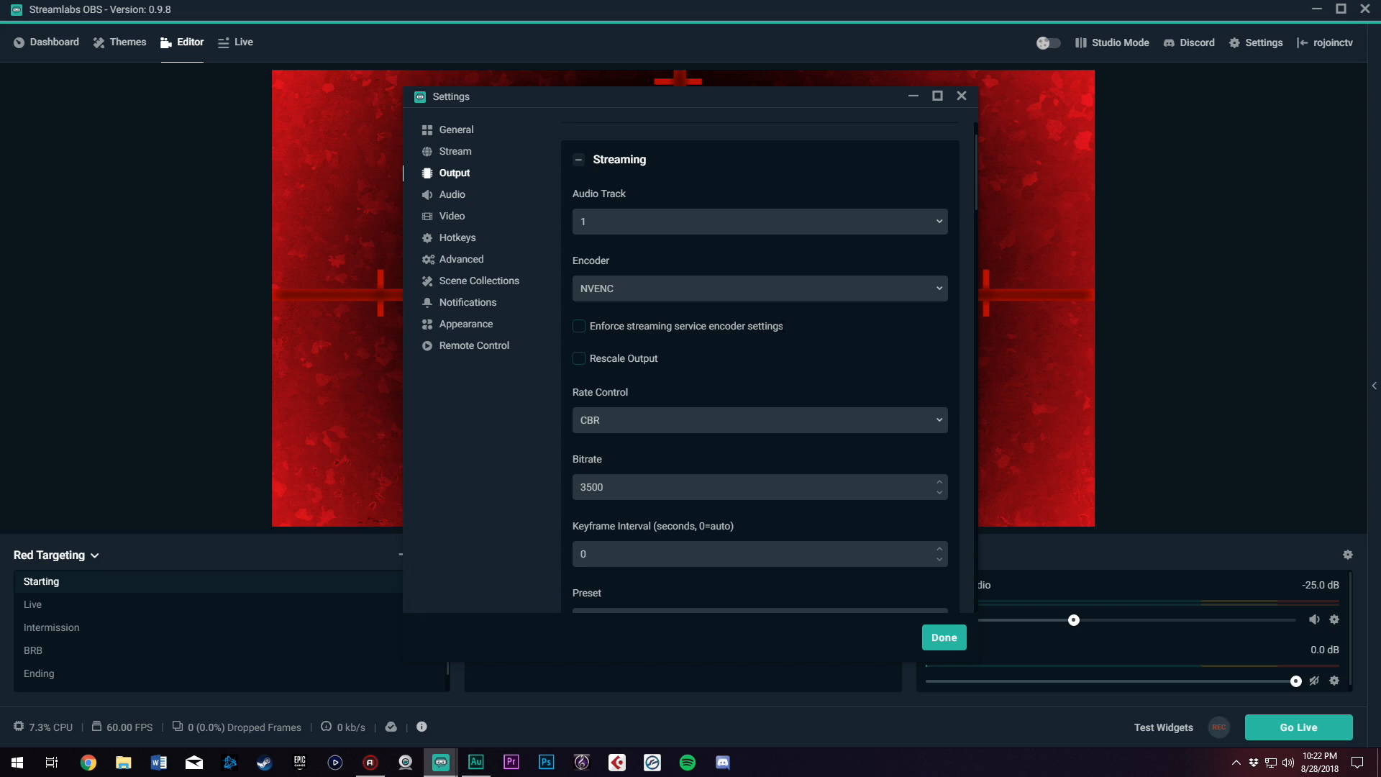
{"action": "left_click", "coordinate": [579, 326]}
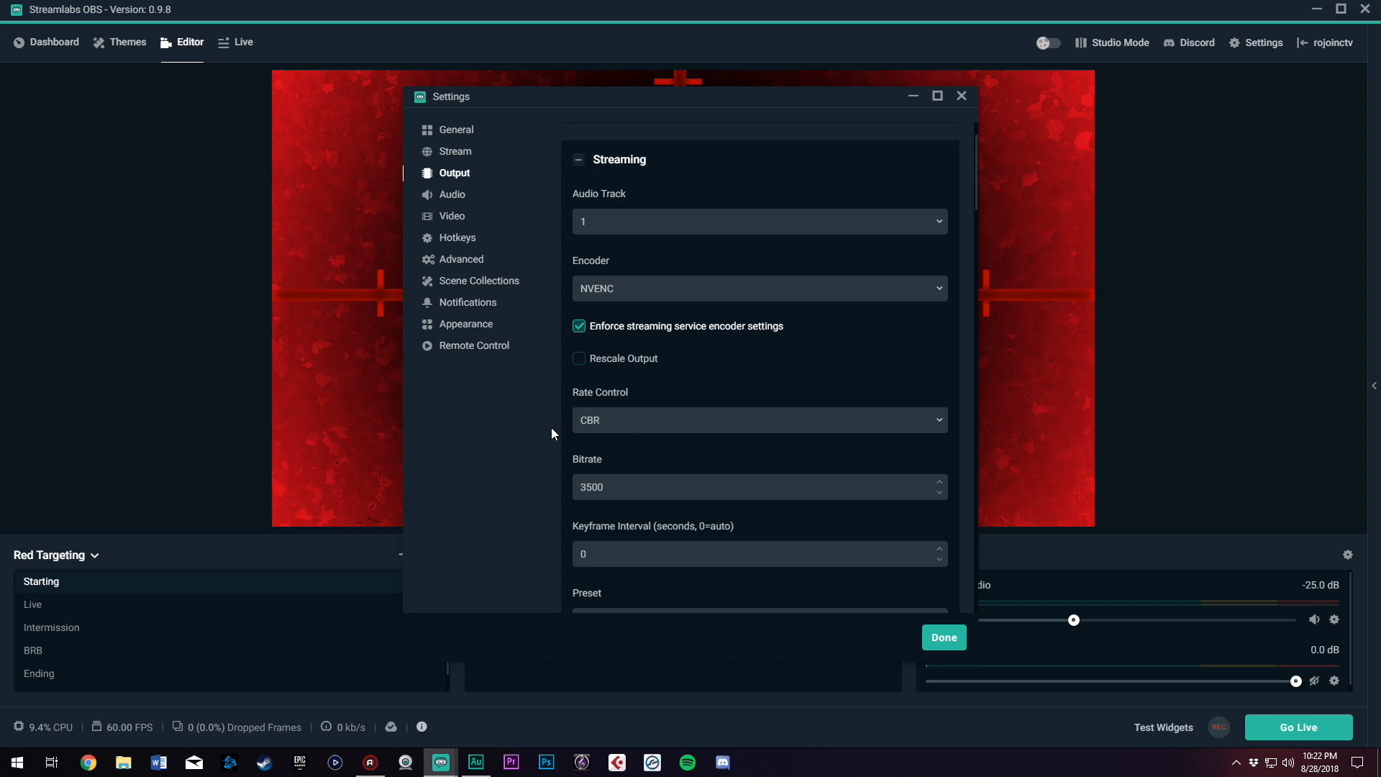
{"action": "left_click", "coordinate": [595, 425]}
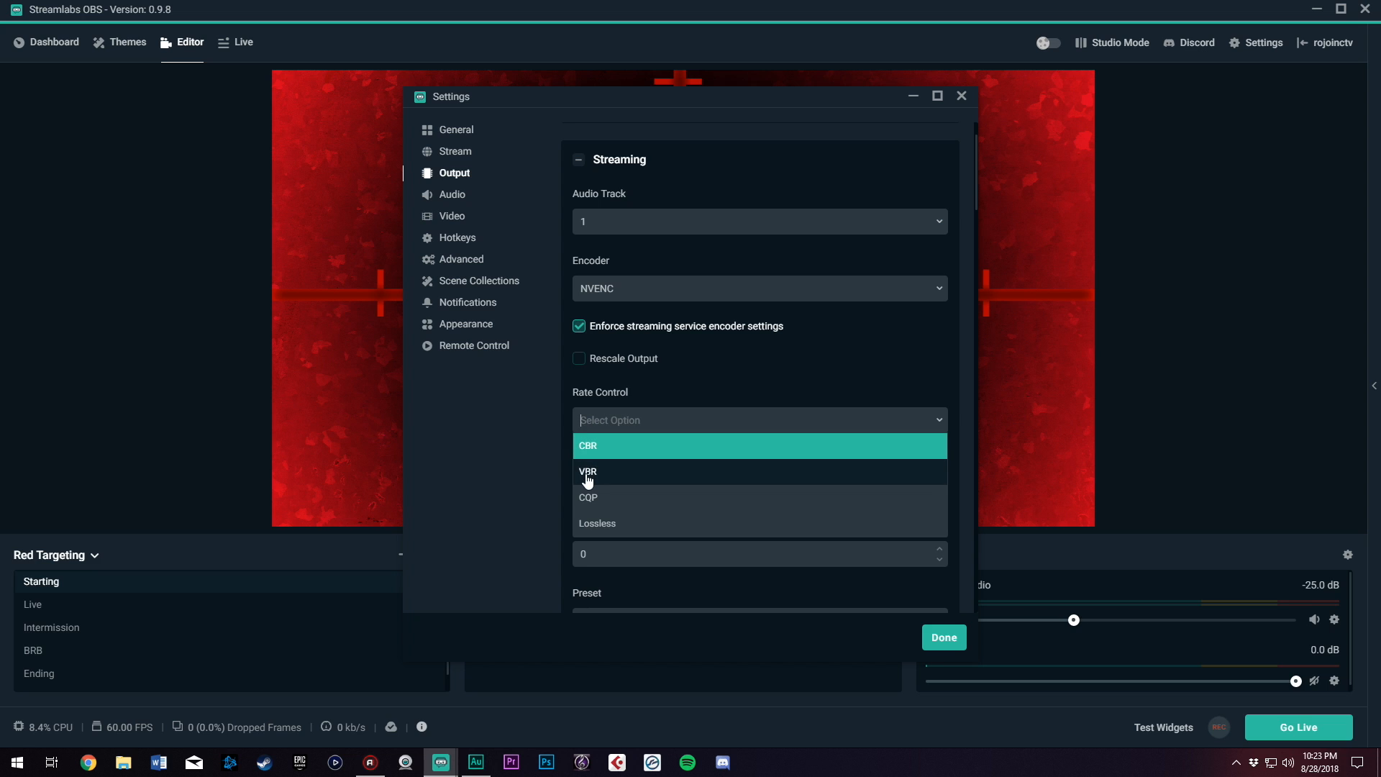
{"action": "left_click", "coordinate": [633, 444]}
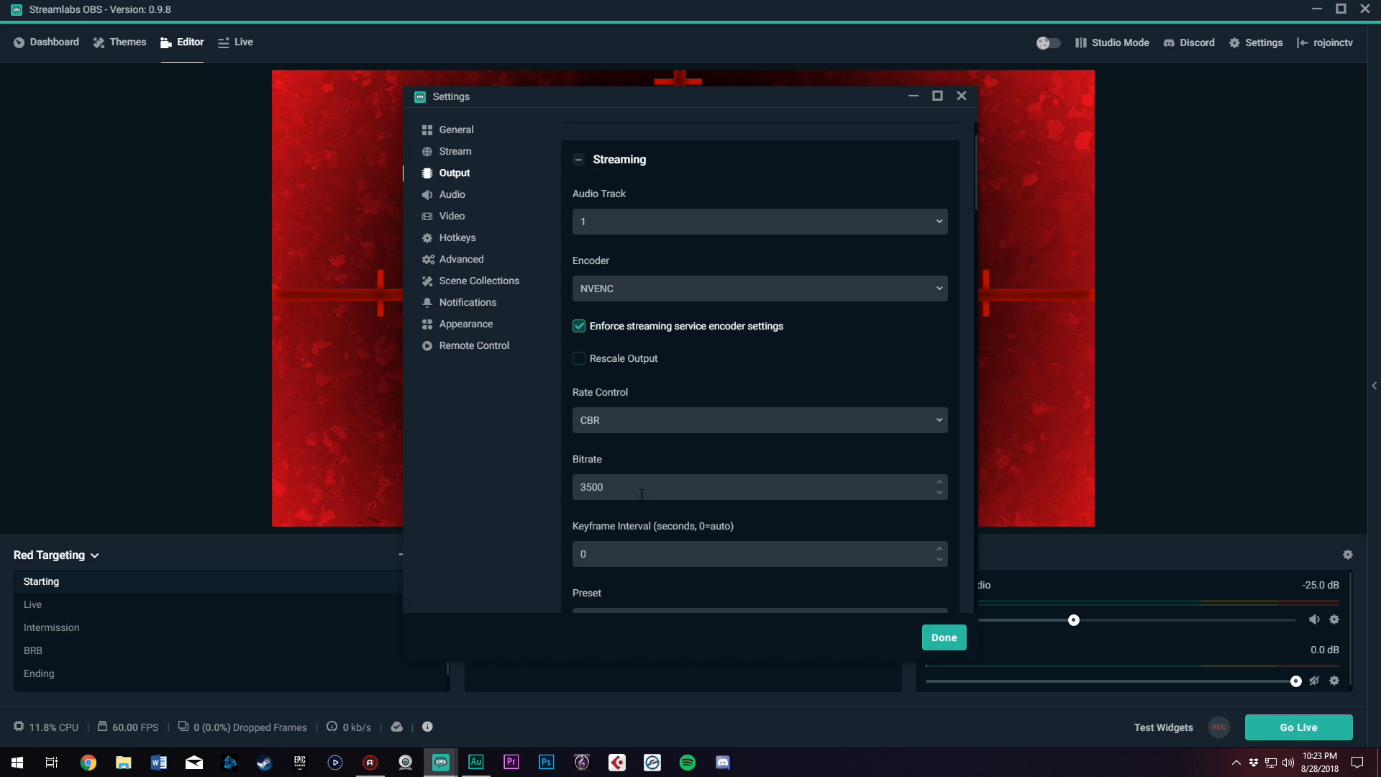
Examine the streaming bitrate and keyframe interval values without changing them.
{"action": "left_click_drag", "start_coordinate": [624, 483], "coordinate": [577, 484]}
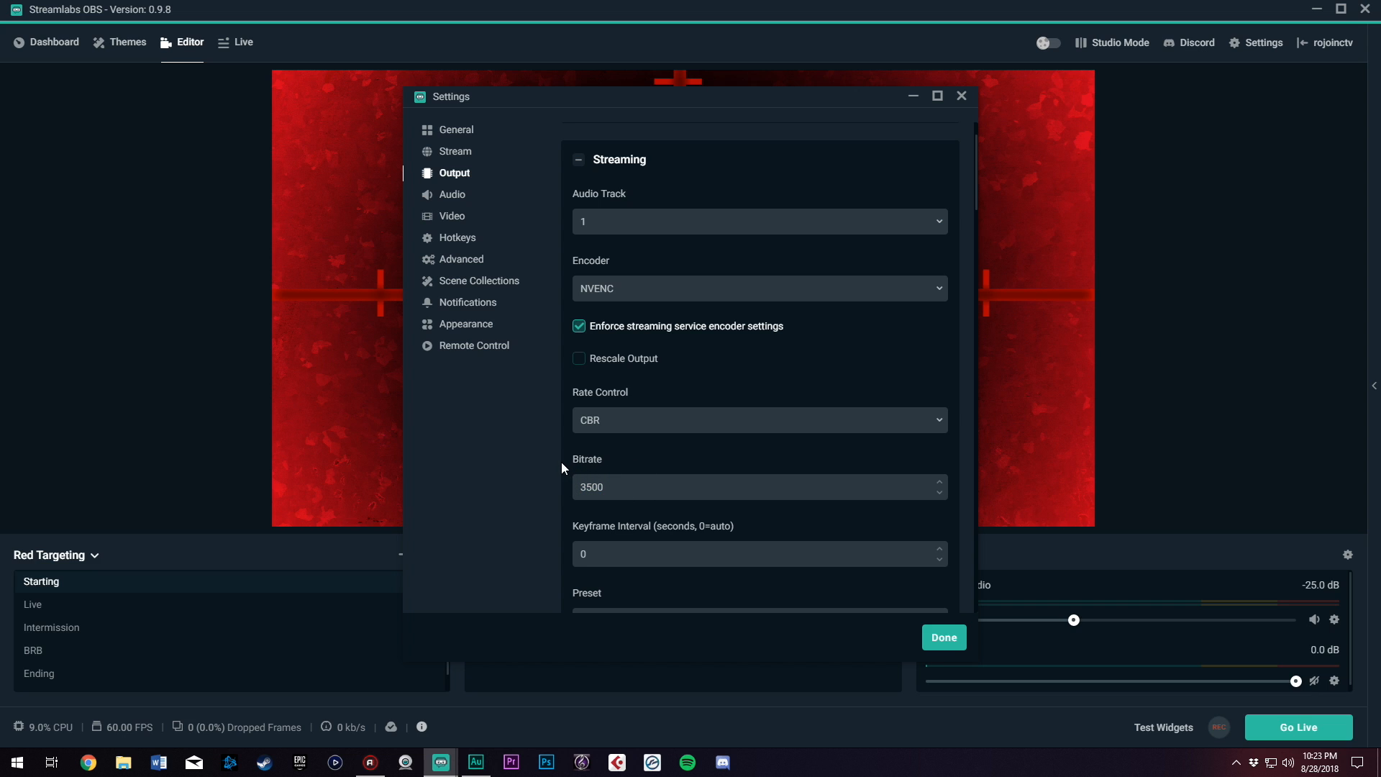
{"action": "scroll", "coordinate": [568, 465], "scroll_direction": "down", "scroll_amount": 1}
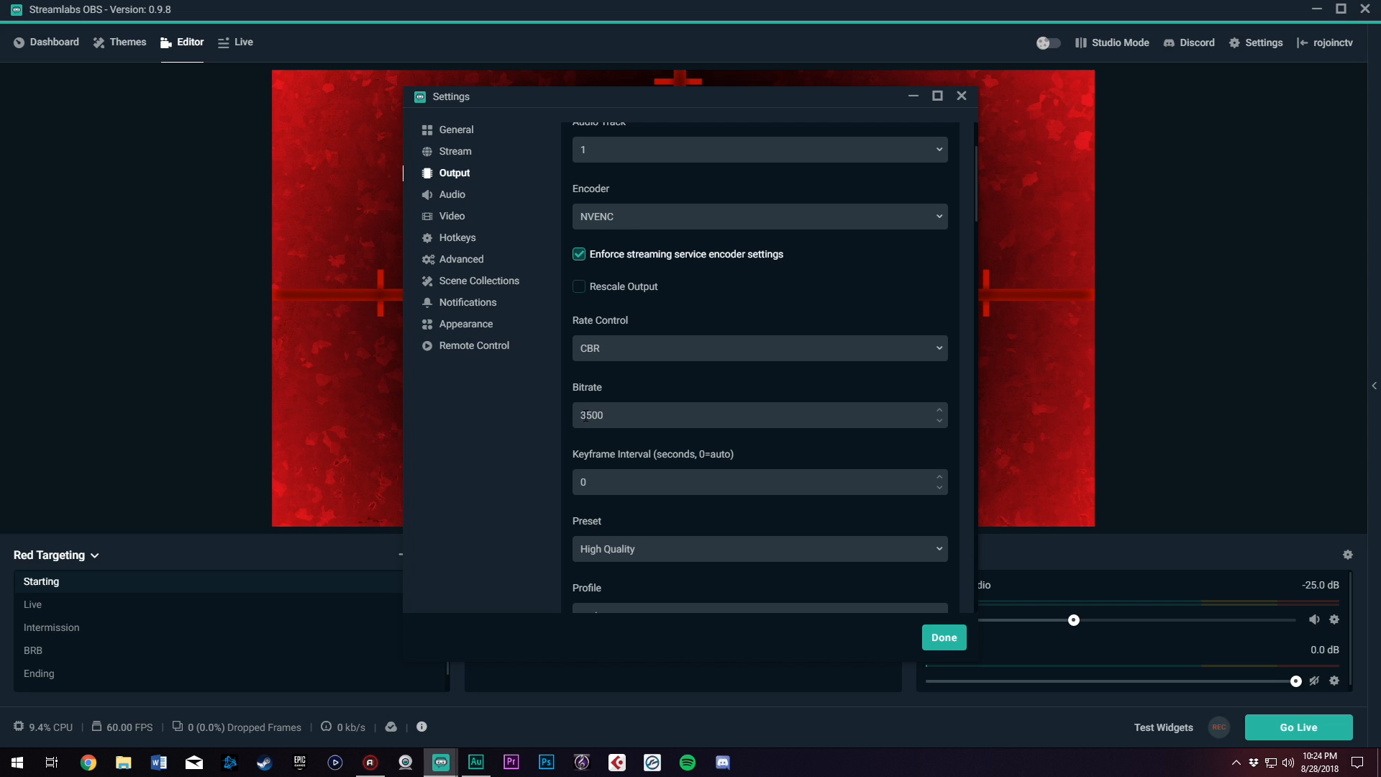
{"action": "left_click_drag", "start_coordinate": [613, 414], "coordinate": [577, 416]}
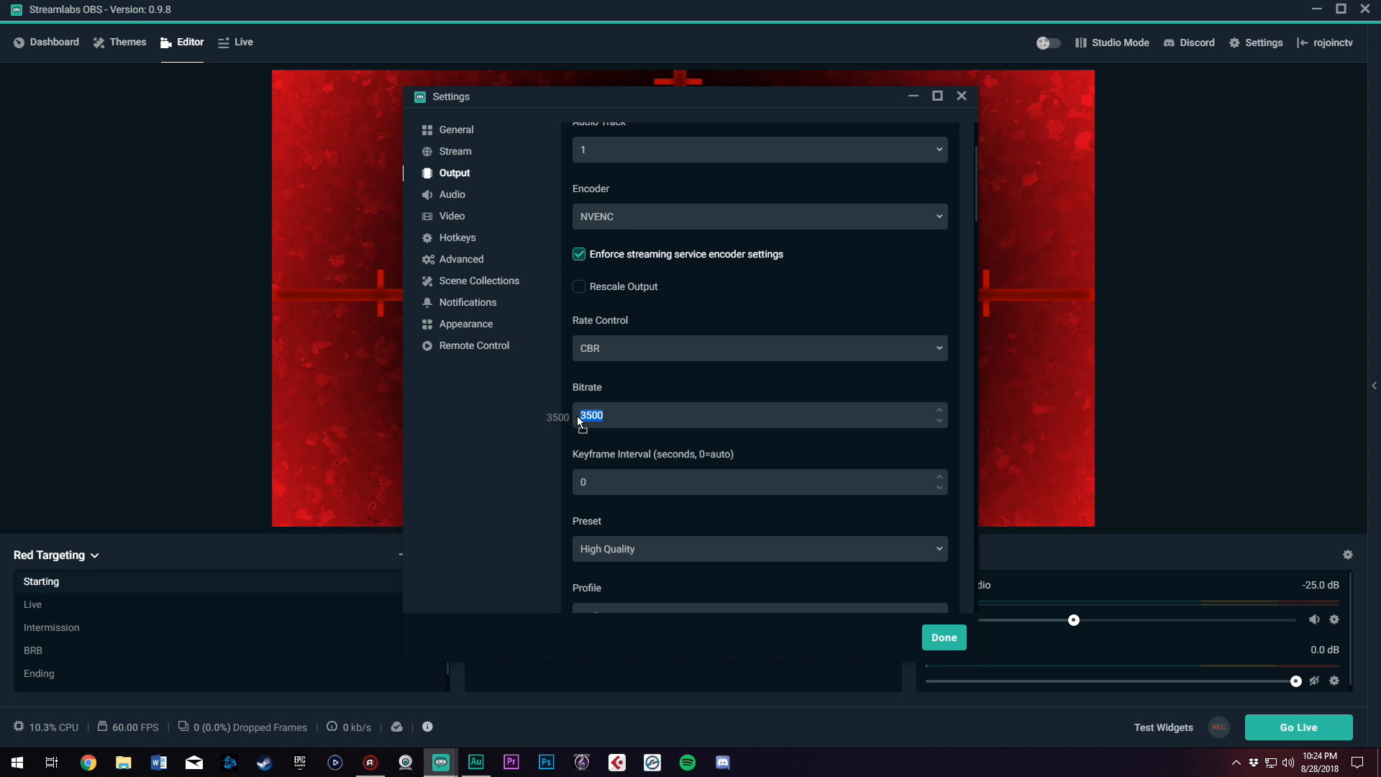
{"action": "left_click", "coordinate": [622, 415]}
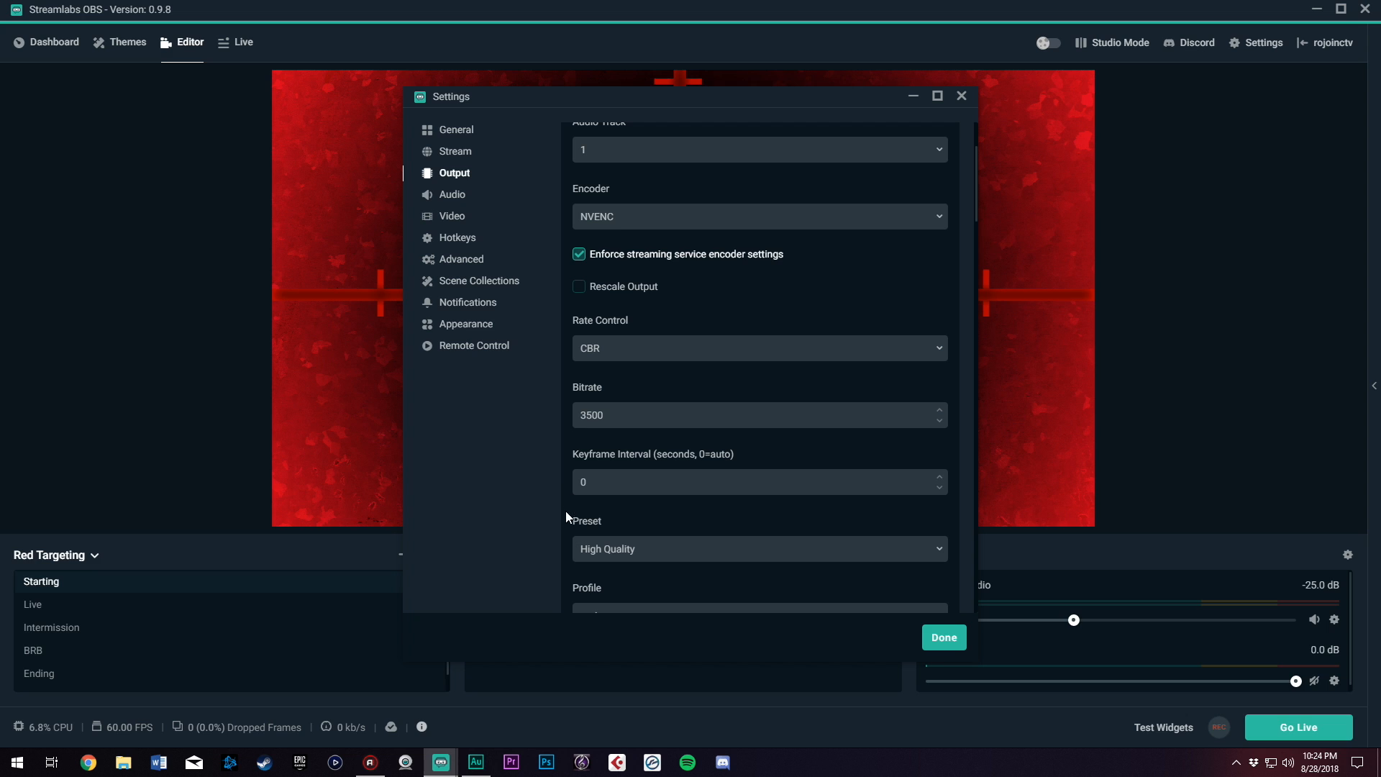
{"action": "scroll", "coordinate": [565, 527], "scroll_direction": "down", "scroll_amount": 2}
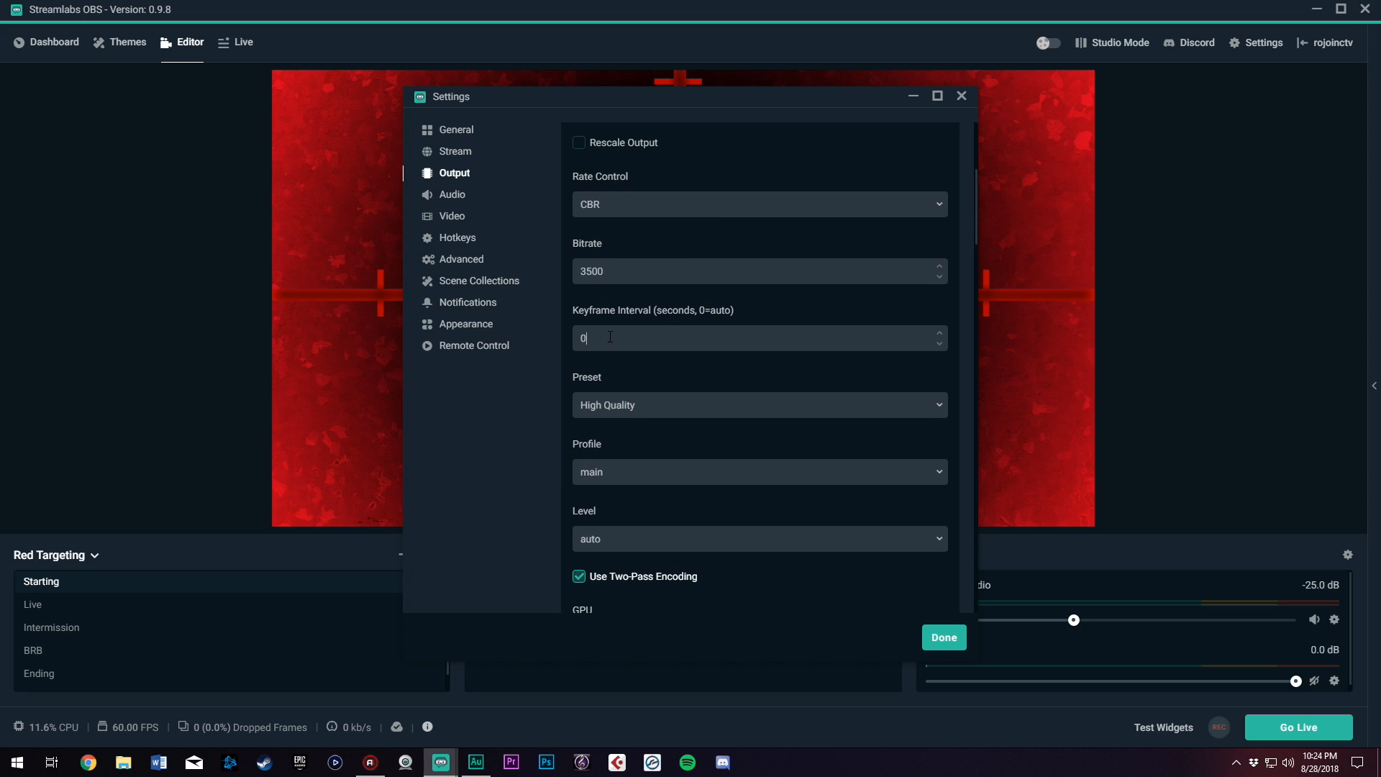
{"action": "double_click", "coordinate": [585, 338]}
{"action": "left_click", "coordinate": [600, 338]}
Review the available encoder presets and profiles, keeping the High Quality preset and the main profile.
{"action": "left_click", "coordinate": [597, 415]}
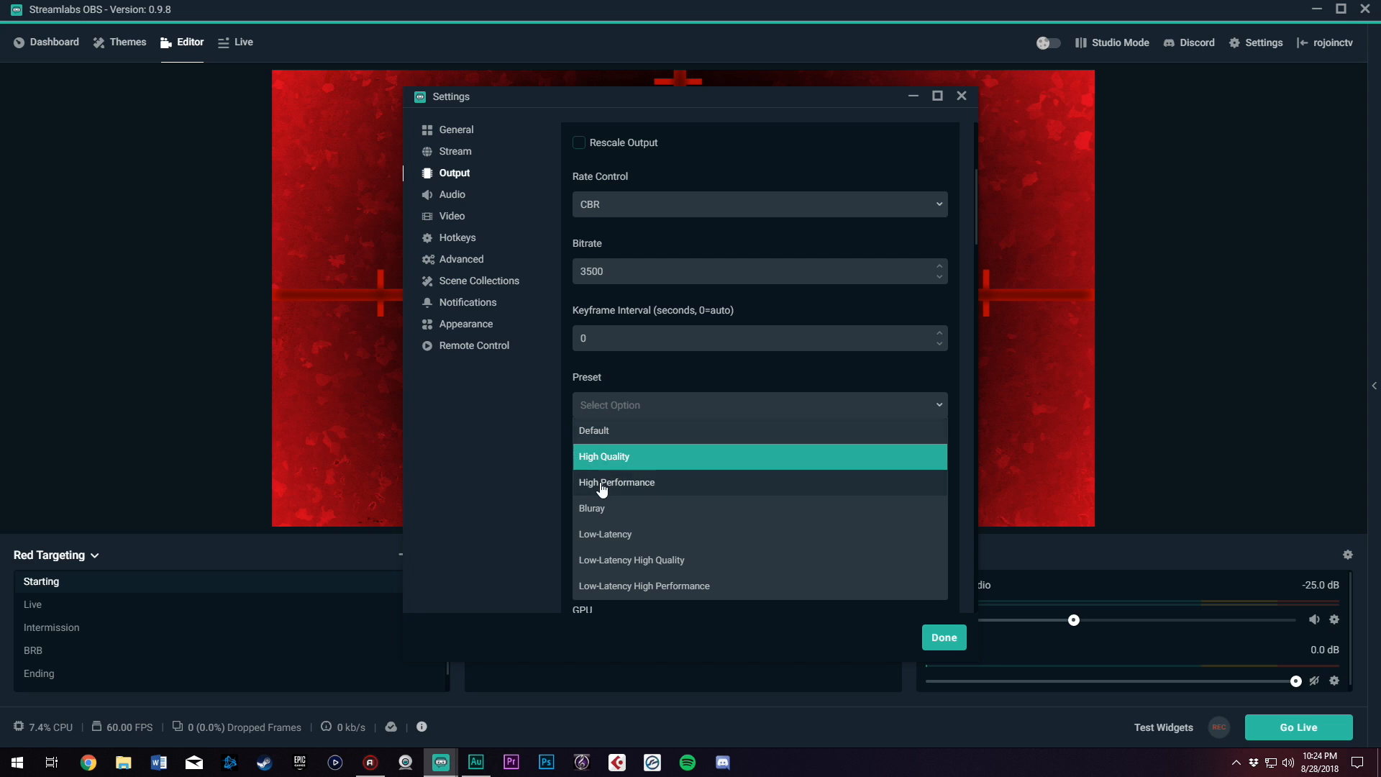
{"action": "left_click", "coordinate": [614, 450]}
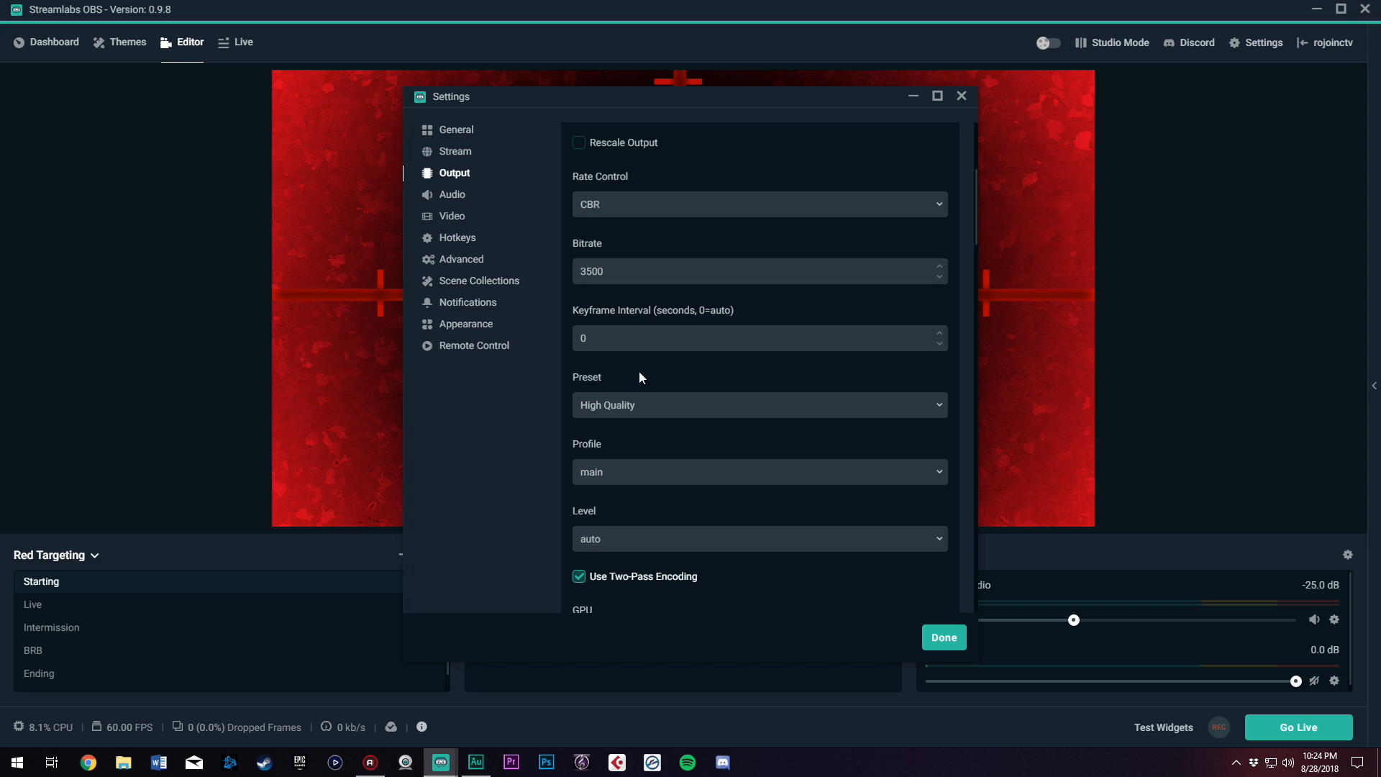
{"action": "left_click", "coordinate": [637, 420]}
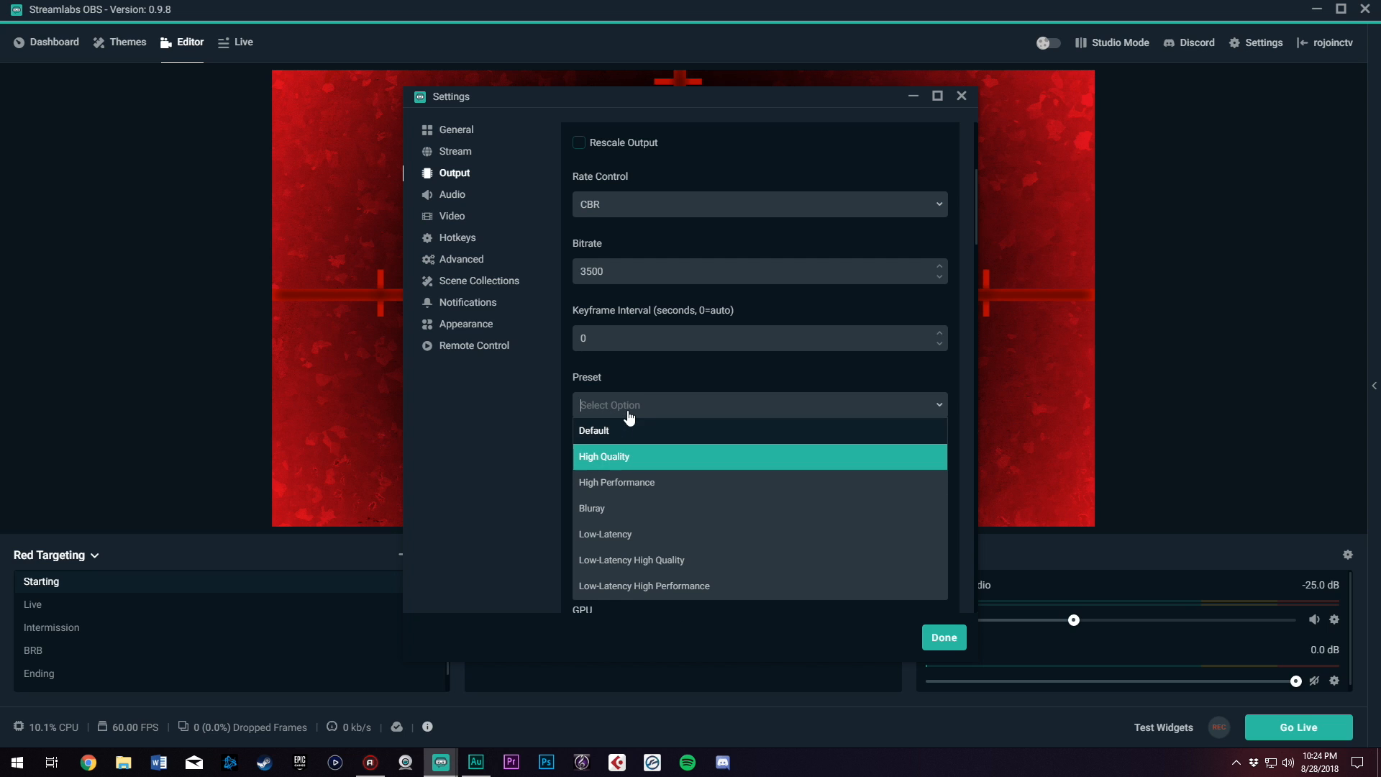
{"action": "key", "text": "Return"}
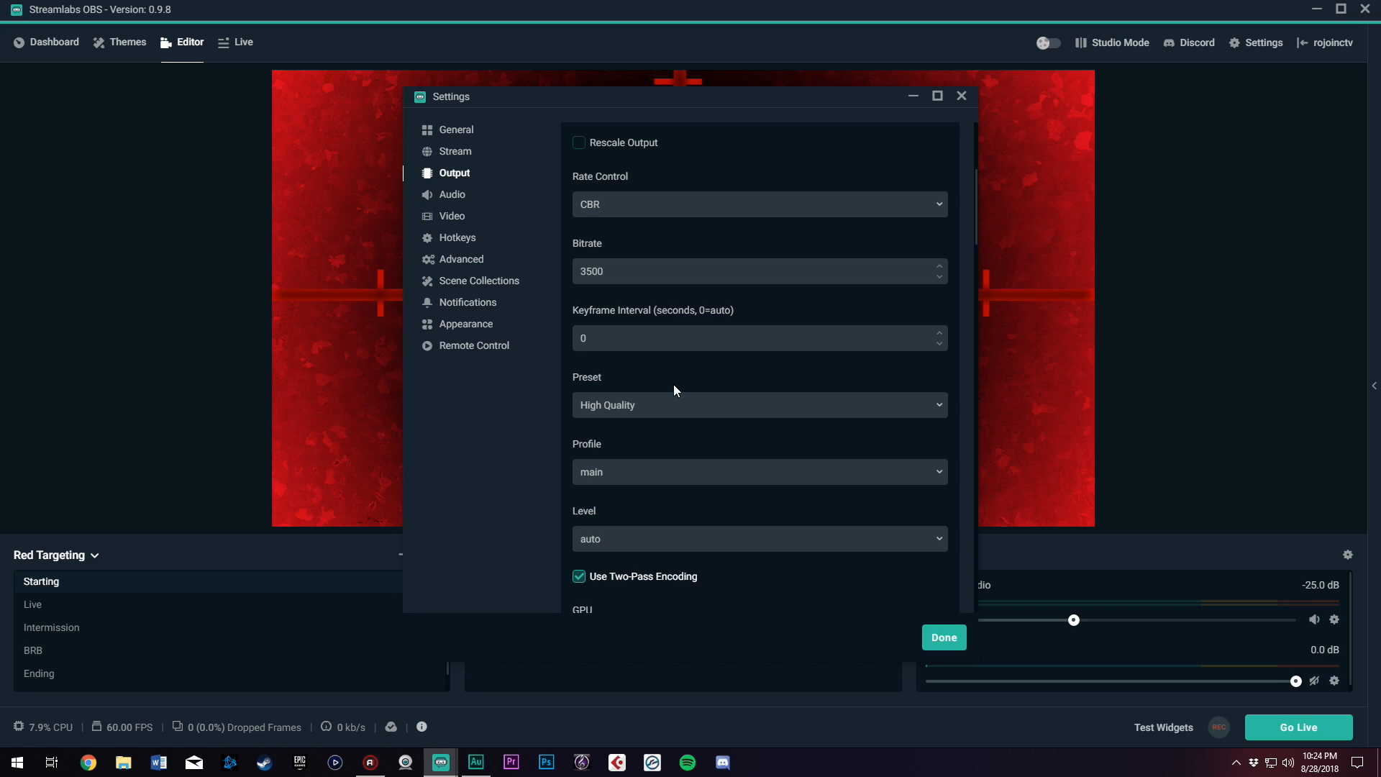
{"action": "left_click", "coordinate": [609, 476]}
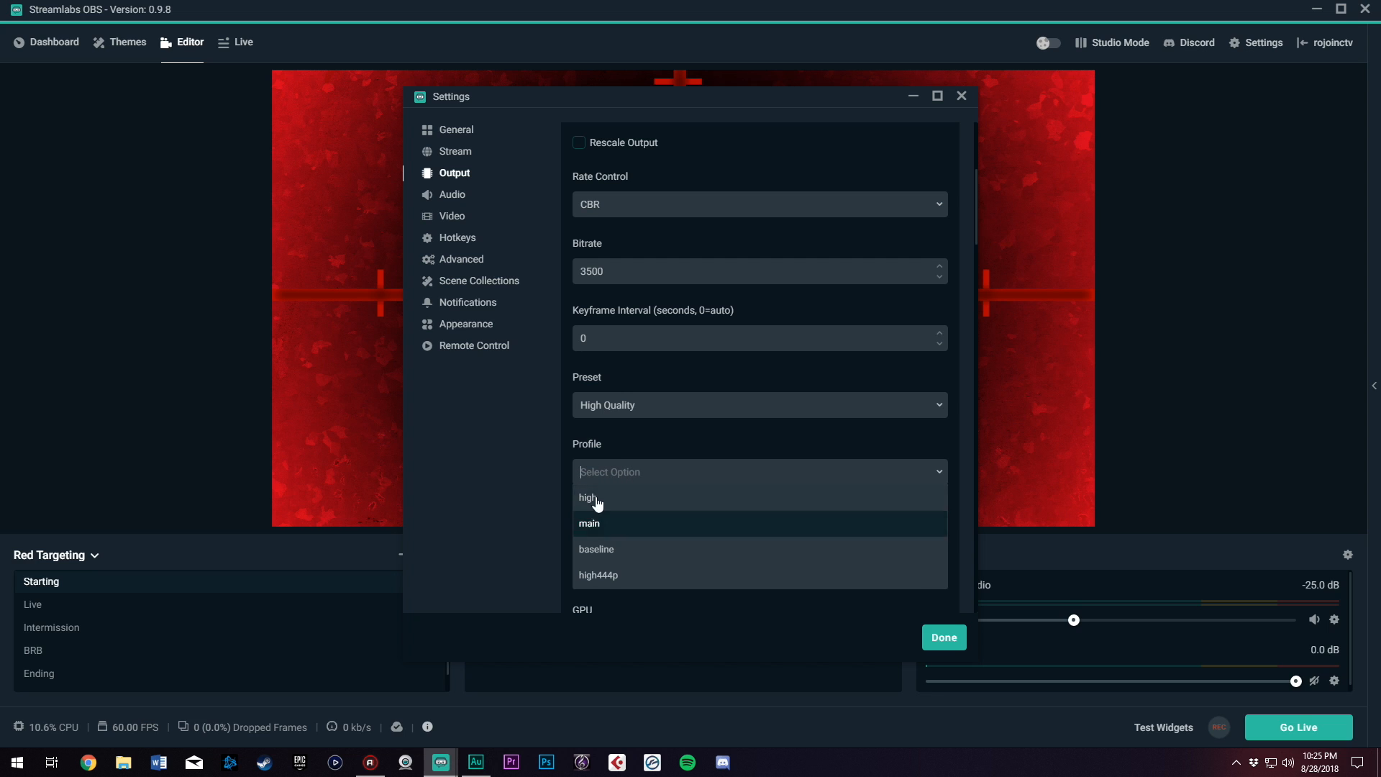
{"action": "left_click", "coordinate": [633, 446]}
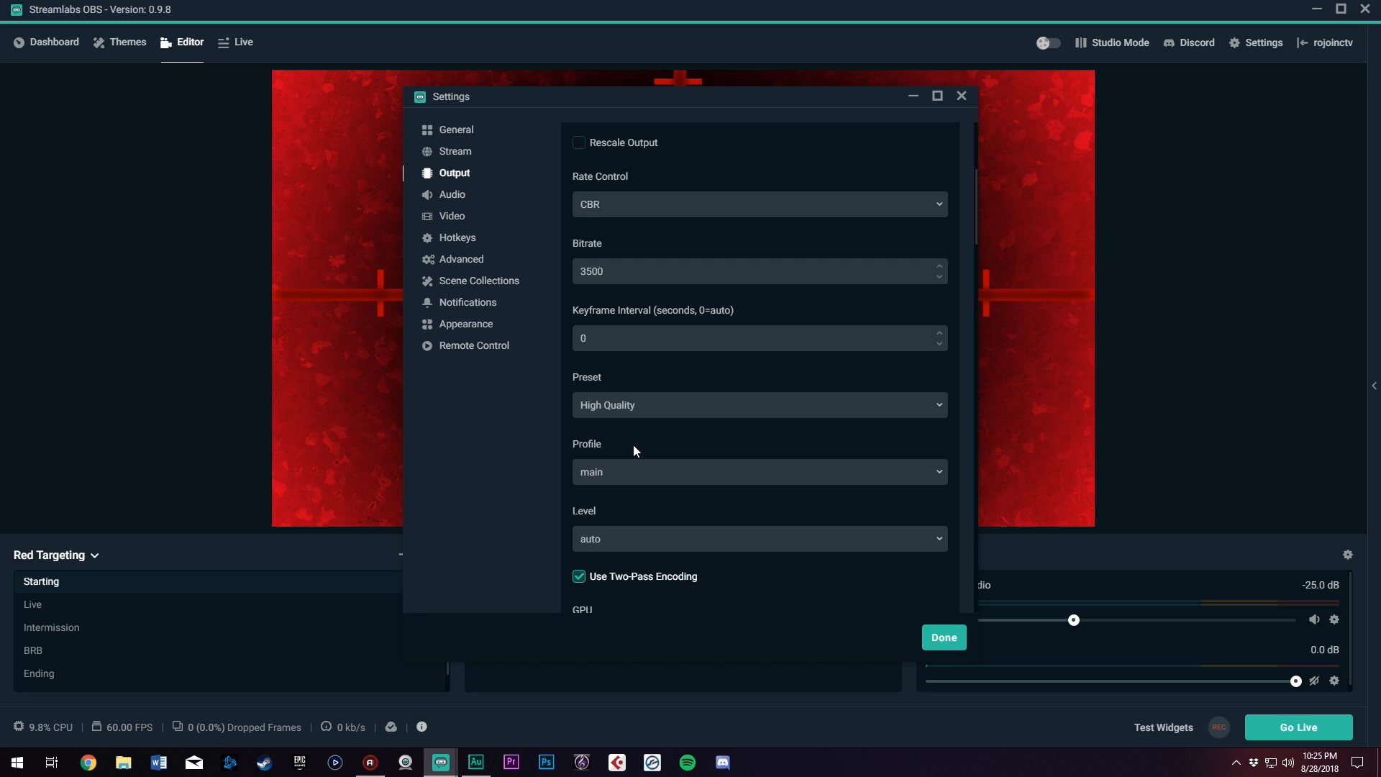
Look through the available encoder levels for streaming, keeping the level on auto.
{"action": "scroll", "coordinate": [637, 507], "scroll_direction": "down", "scroll_amount": 2}
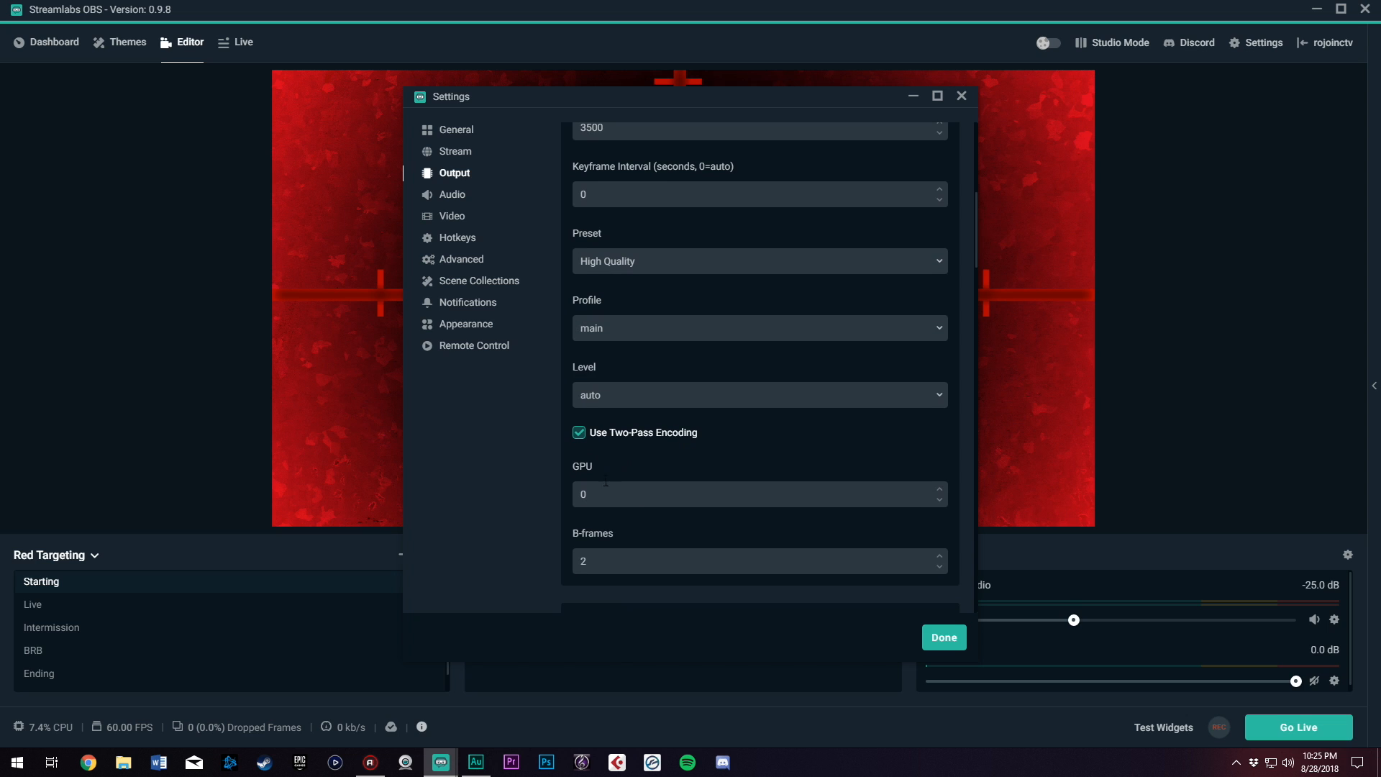
{"action": "left_click", "coordinate": [587, 407]}
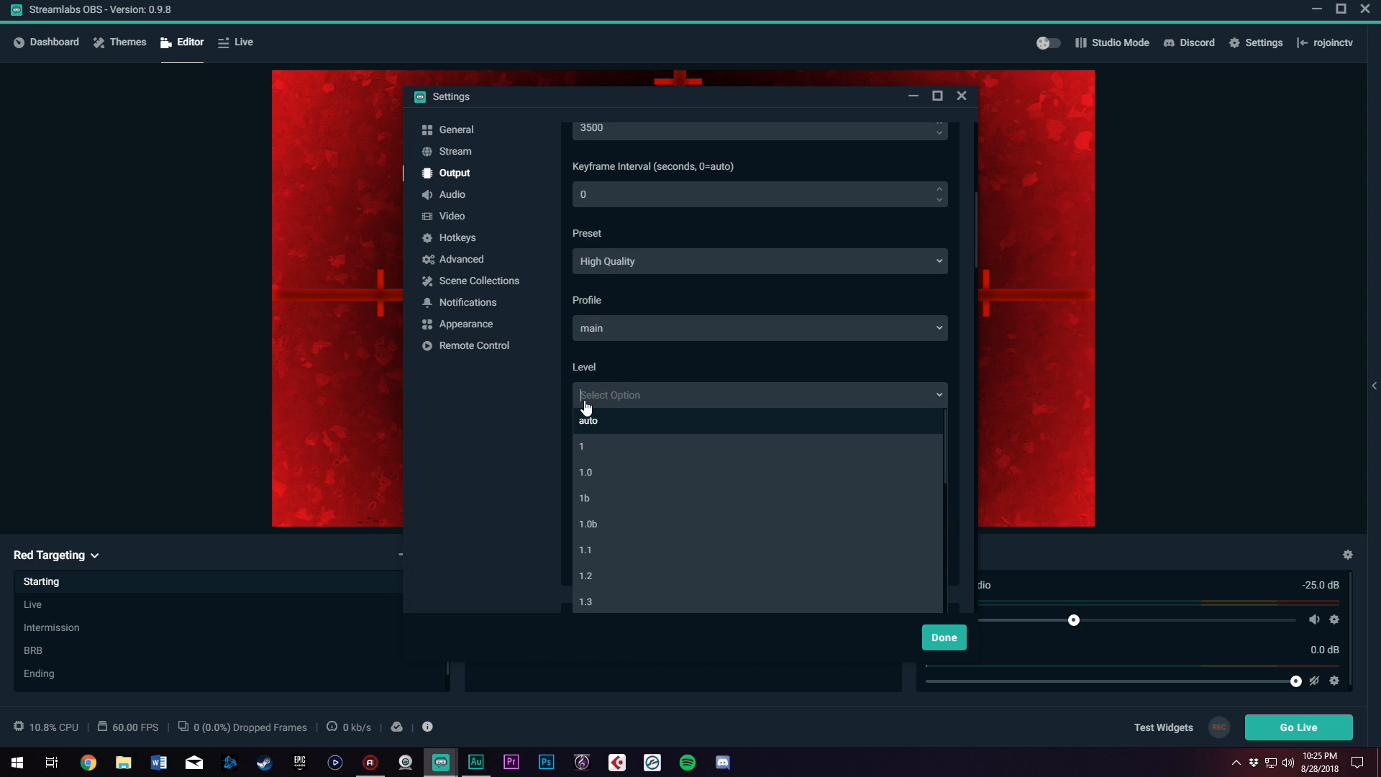
{"action": "scroll", "coordinate": [734, 495], "scroll_direction": "down", "scroll_amount": 10}
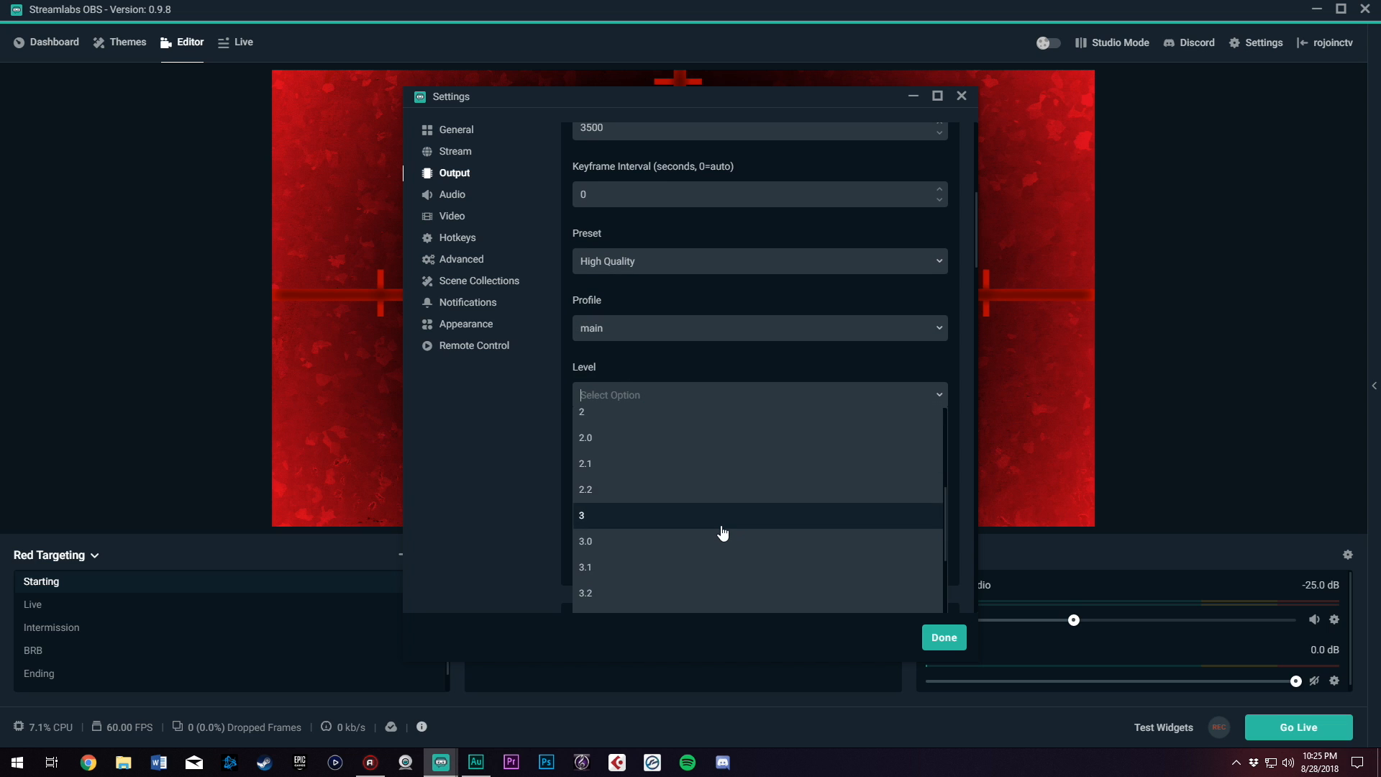
{"action": "scroll", "coordinate": [689, 392], "scroll_direction": "up", "scroll_amount": 5}
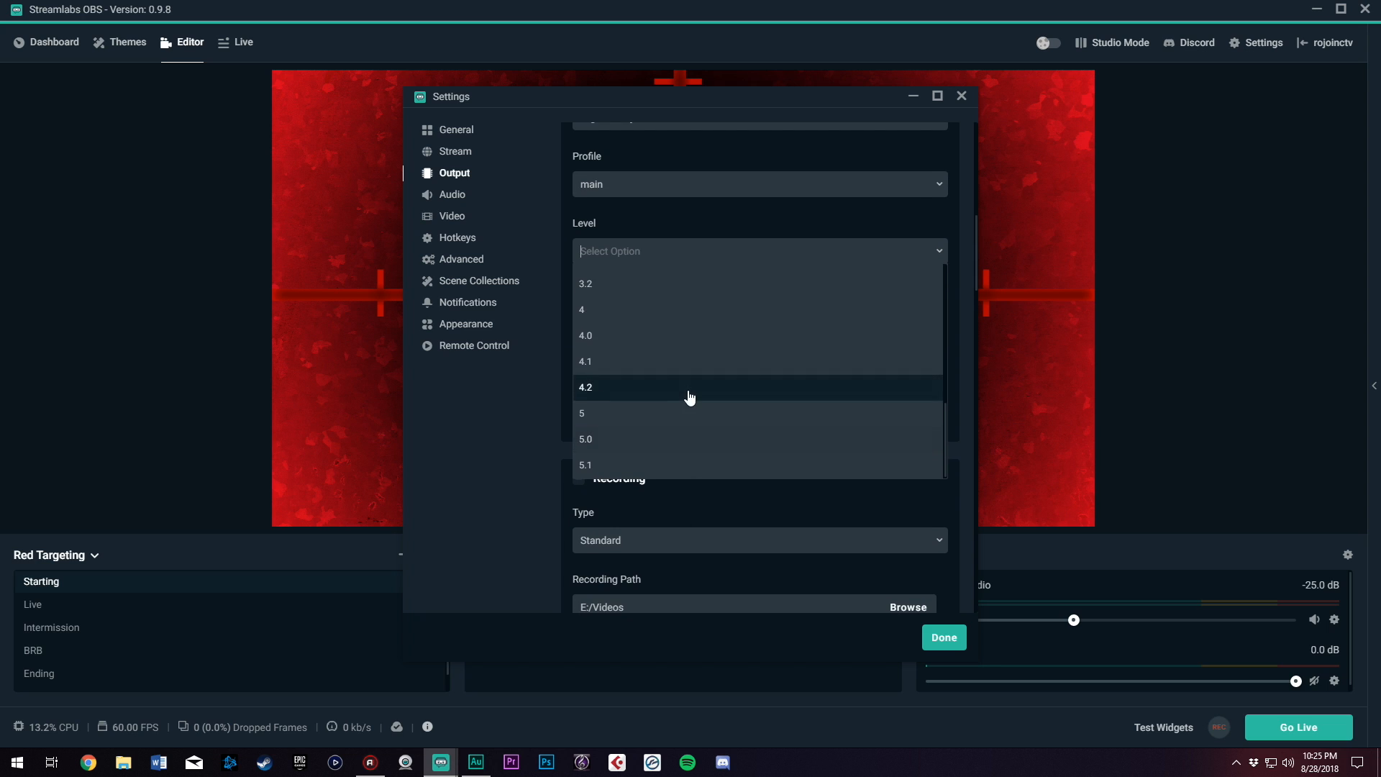
{"action": "left_click", "coordinate": [706, 223]}
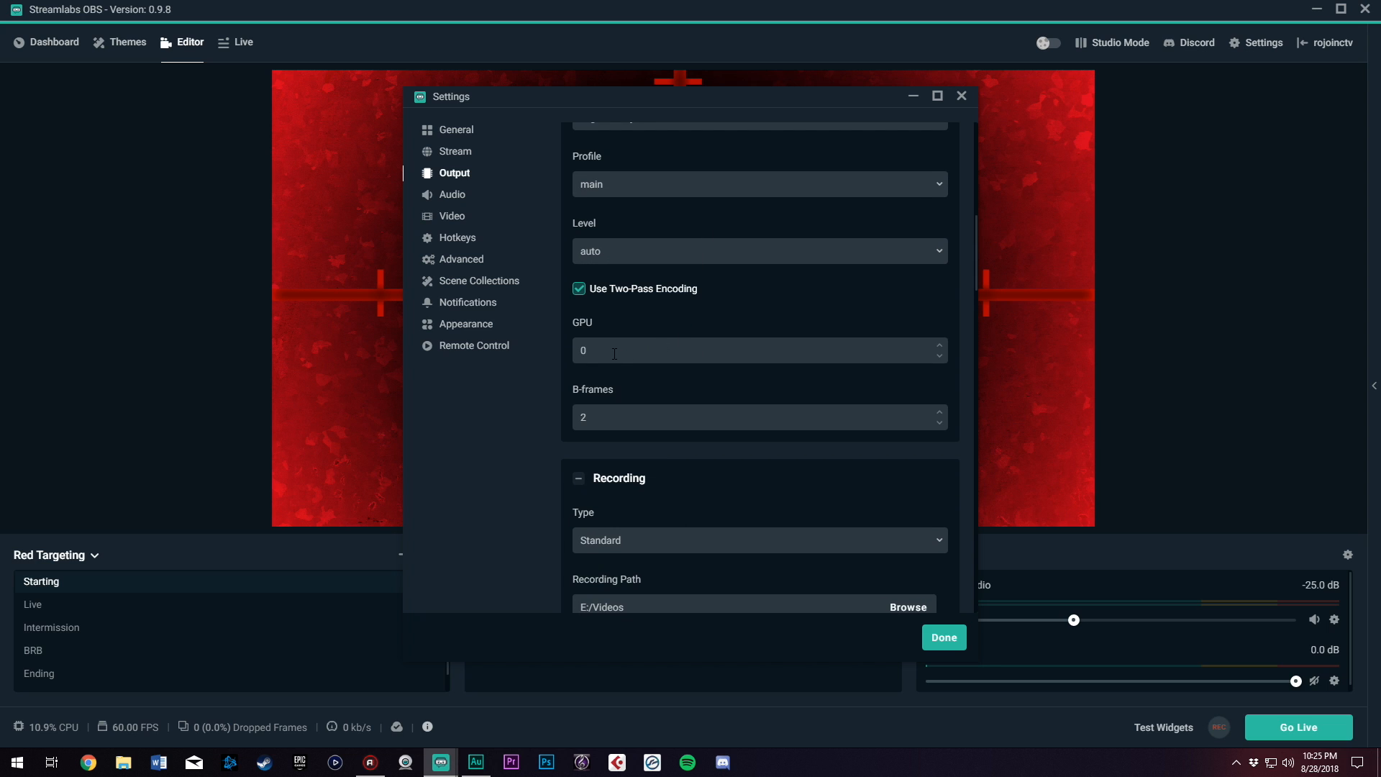
Toggle two-pass encoding for the stream, leaving it enabled, and check the GPU and B-frames values.
{"action": "scroll", "coordinate": [575, 392], "scroll_direction": "up", "scroll_amount": 1}
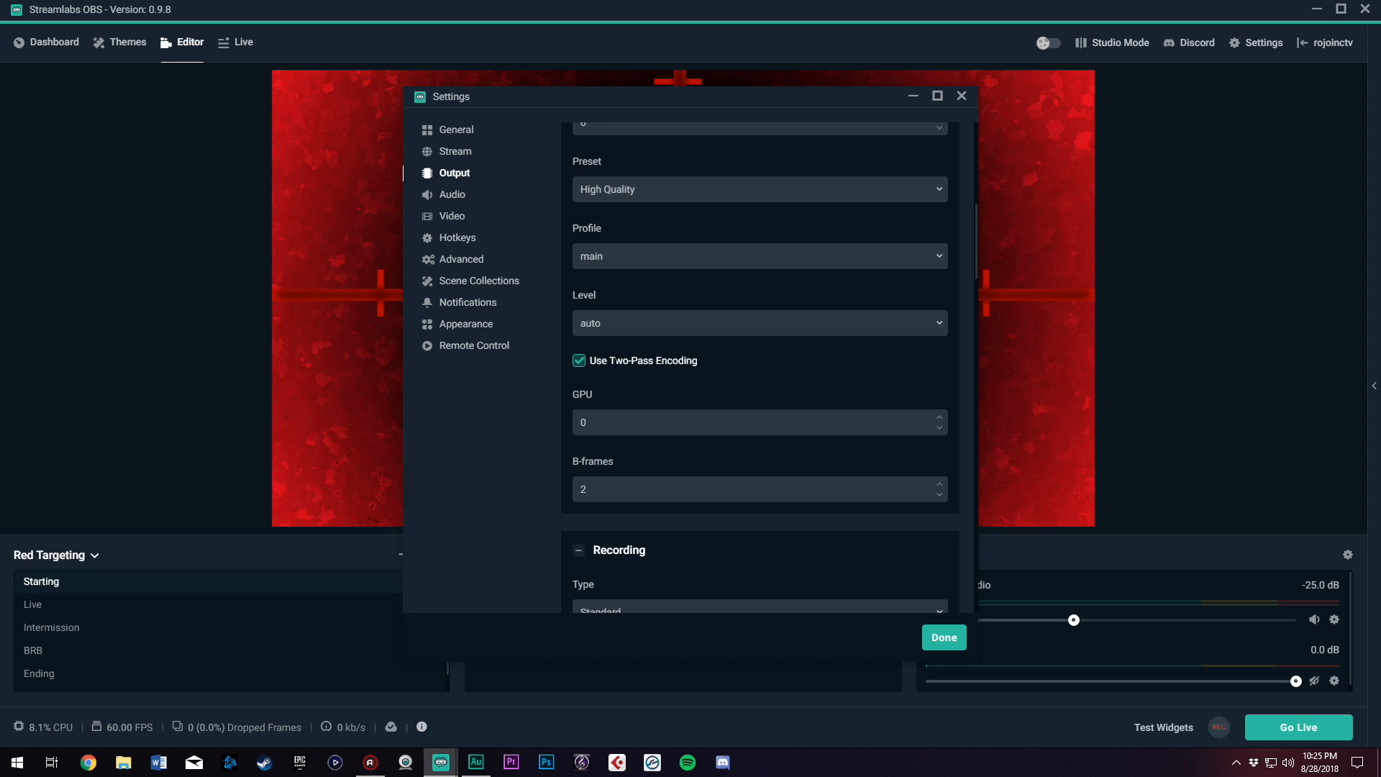
{"action": "left_click", "coordinate": [687, 362]}
{"action": "left_click", "coordinate": [580, 361]}
{"action": "left_click", "coordinate": [577, 362]}
{"action": "left_click", "coordinate": [579, 361]}
{"action": "scroll", "coordinate": [601, 453], "scroll_direction": "down", "scroll_amount": 1}
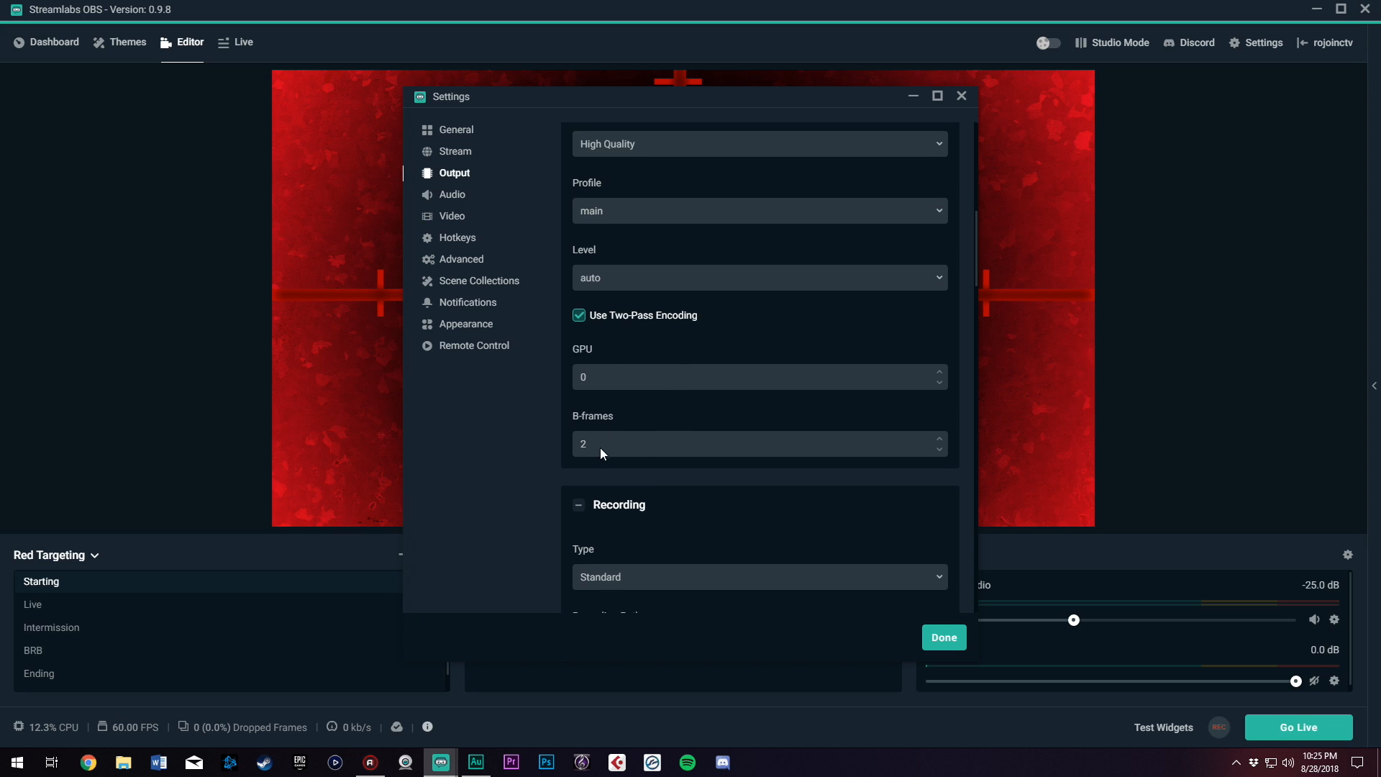
Collapse the Recording and Audio - Track 1 sections in the output settings.
{"action": "scroll", "coordinate": [621, 466], "scroll_direction": "down", "scroll_amount": 1}
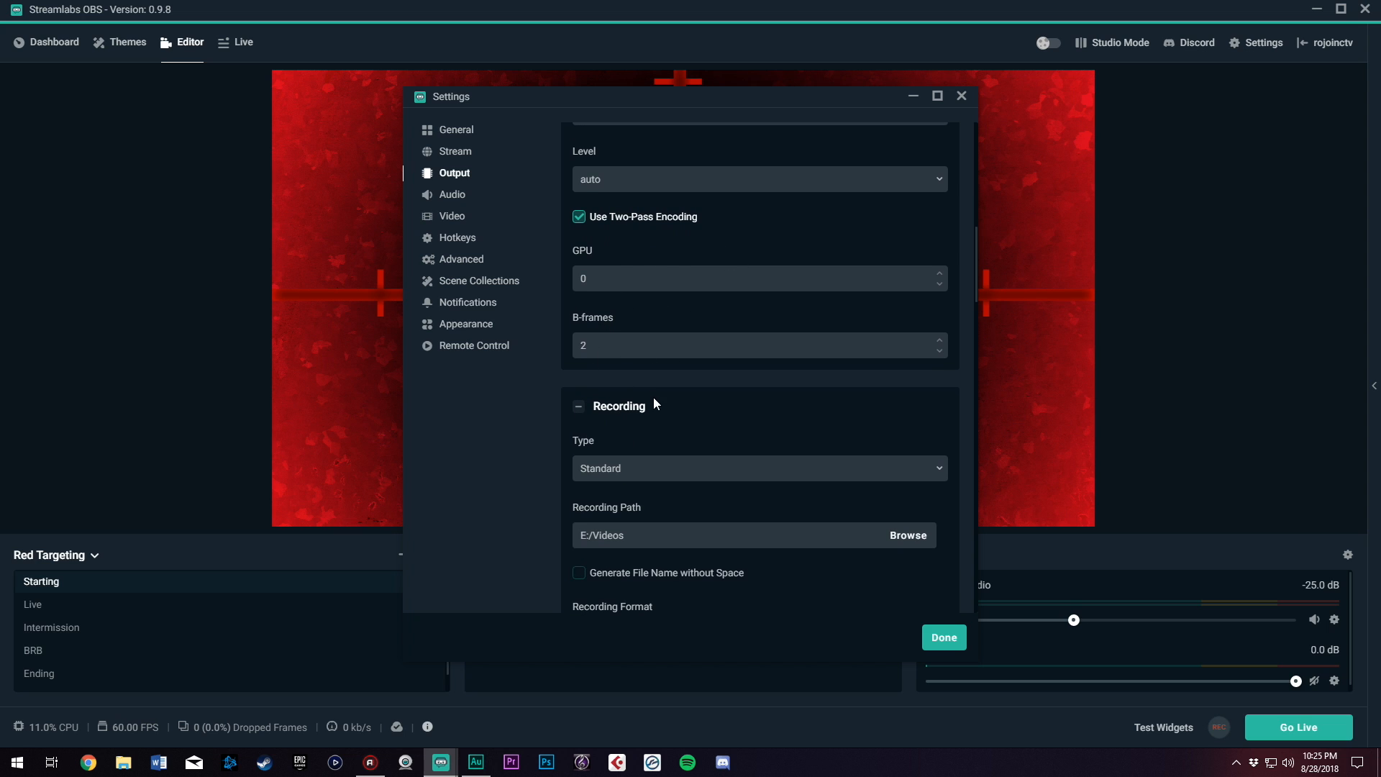
{"action": "left_click", "coordinate": [578, 408]}
{"action": "left_click", "coordinate": [578, 463]}
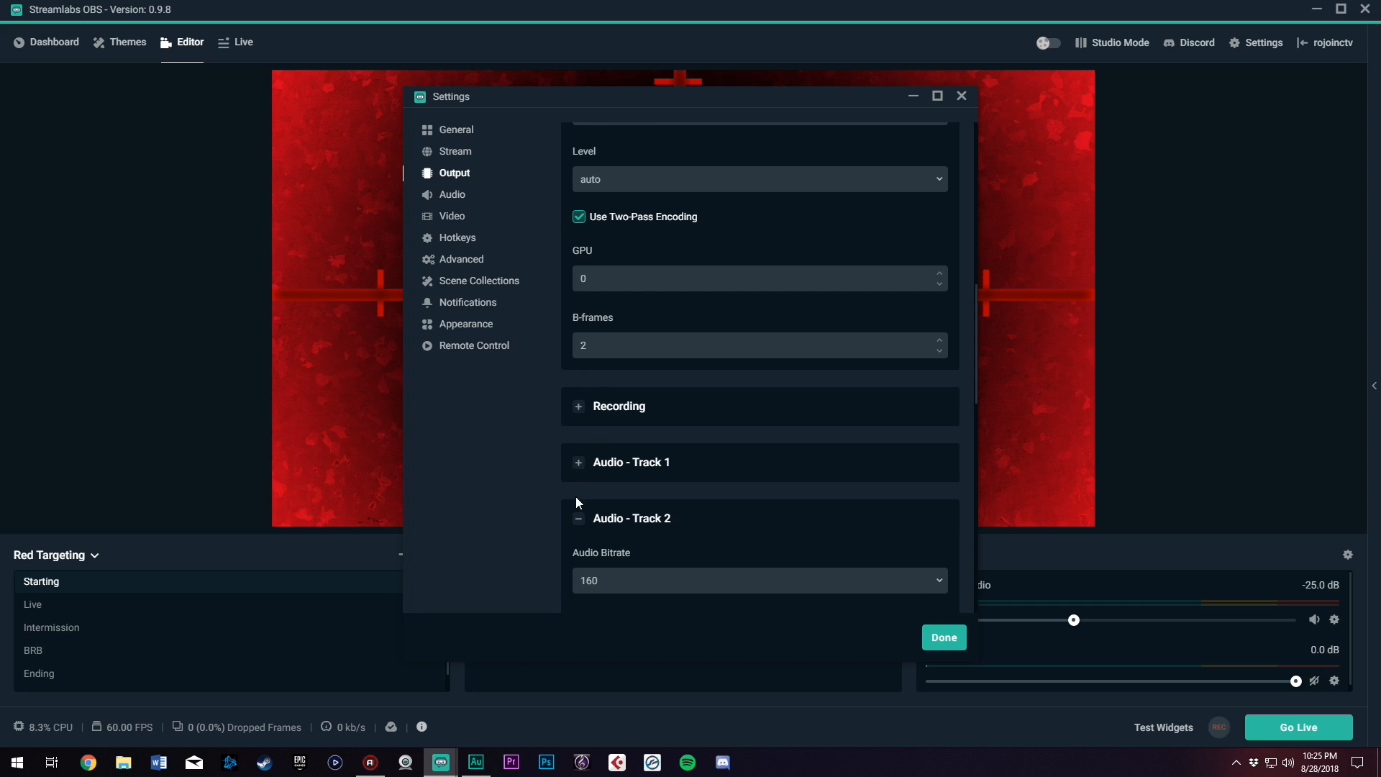
Expand Audio - Track 1 again to review its audio bitrate, keeping it at 160, and collapse the section.
{"action": "left_click", "coordinate": [589, 457]}
{"action": "scroll", "coordinate": [695, 362], "scroll_direction": "down", "scroll_amount": 2}
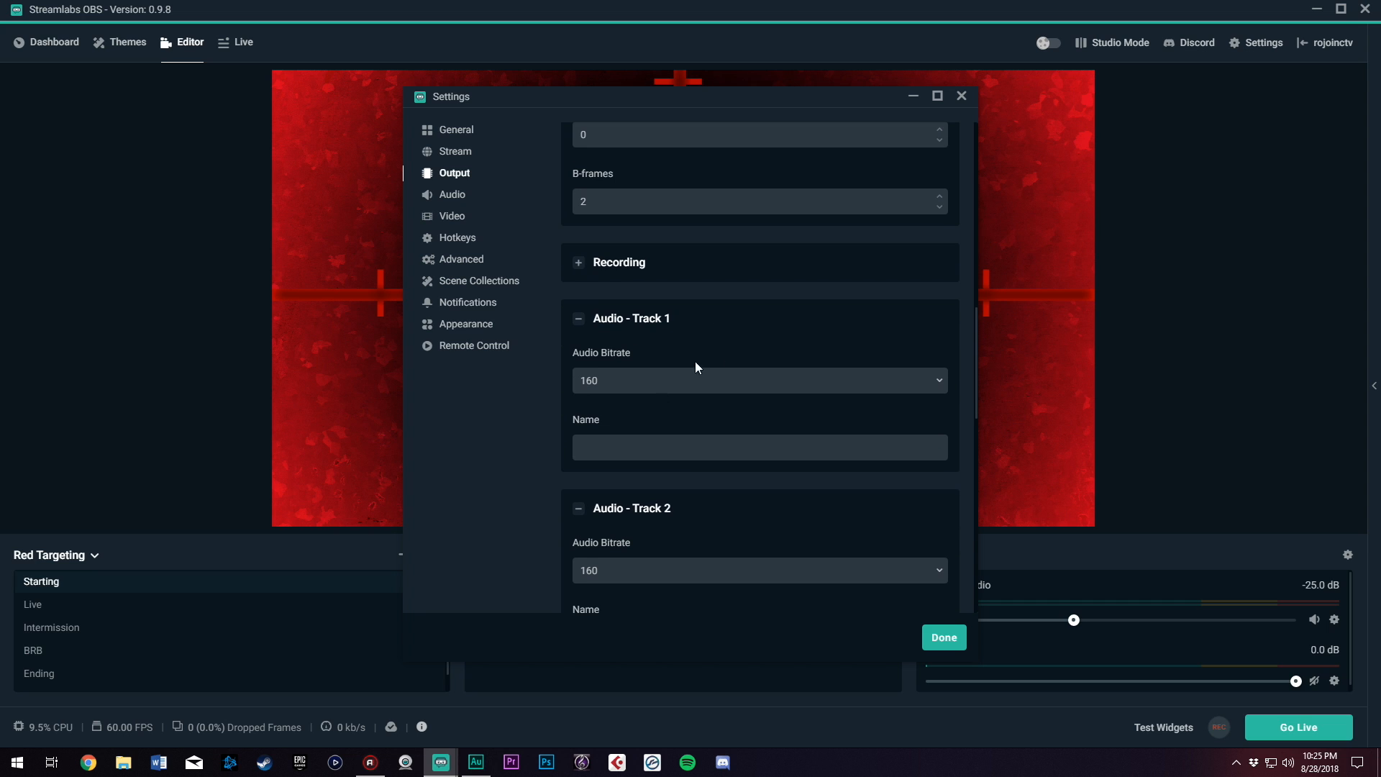
{"action": "left_click", "coordinate": [700, 394]}
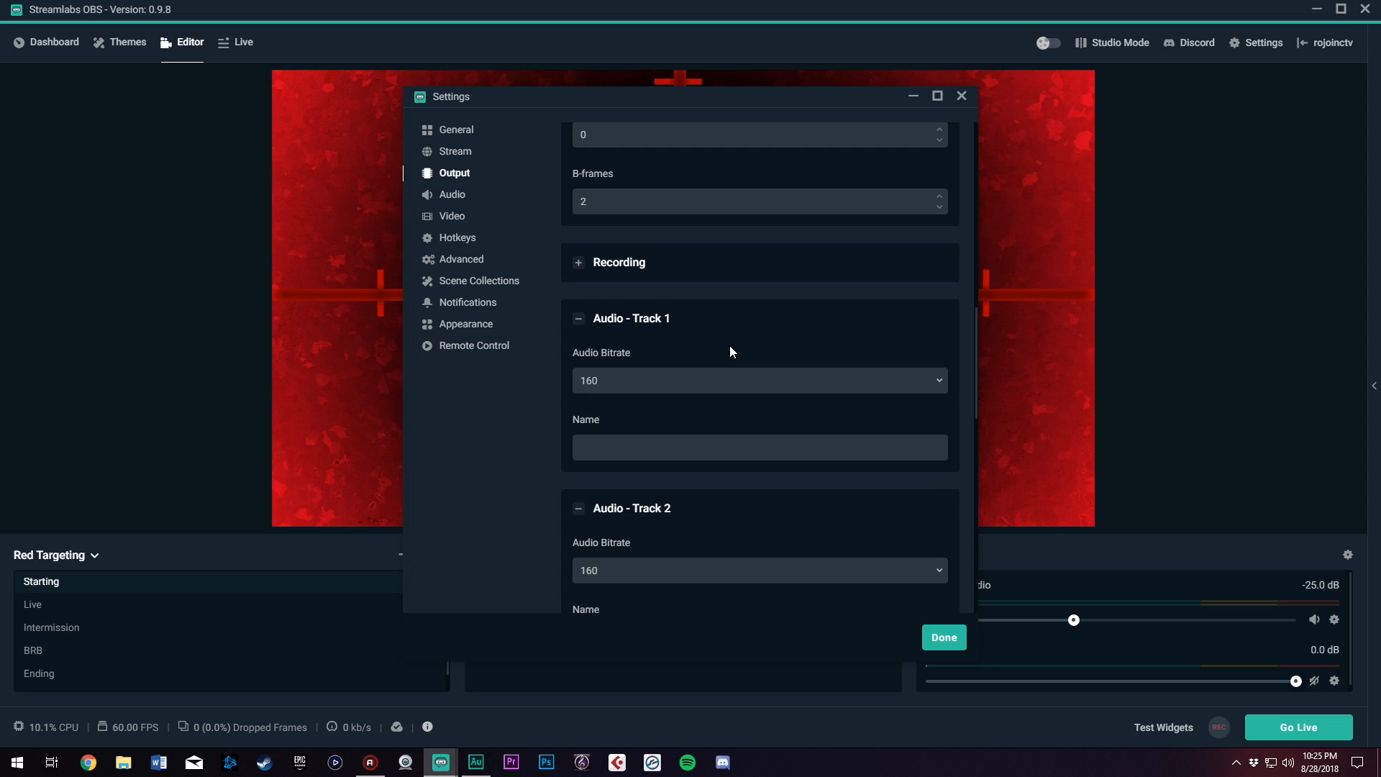
{"action": "left_click", "coordinate": [609, 383]}
{"action": "left_click", "coordinate": [579, 320]}
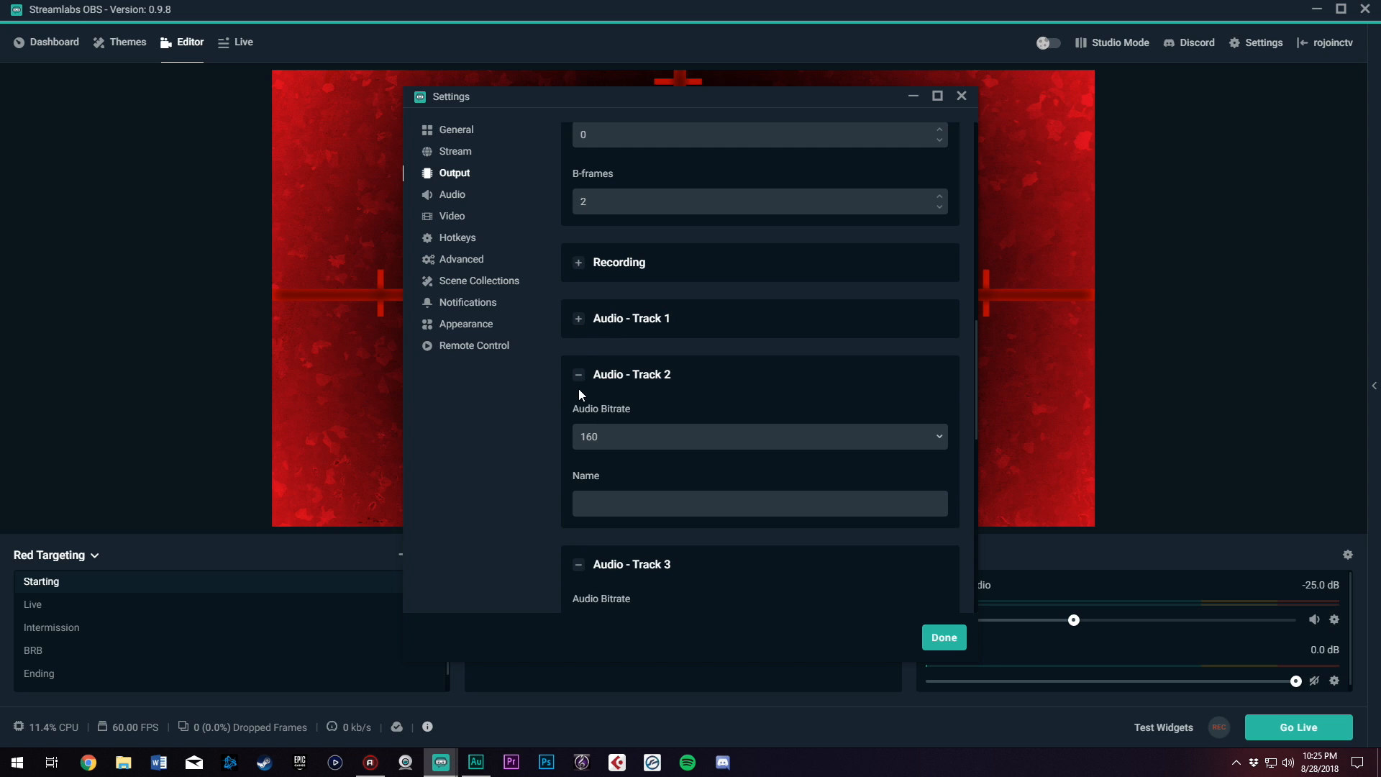
Collapse the Audio - Track 2 through Audio - Track 6 sections and return to the streaming encoder settings.
{"action": "left_click", "coordinate": [578, 379]}
{"action": "left_click", "coordinate": [578, 430]}
{"action": "left_click", "coordinate": [582, 488]}
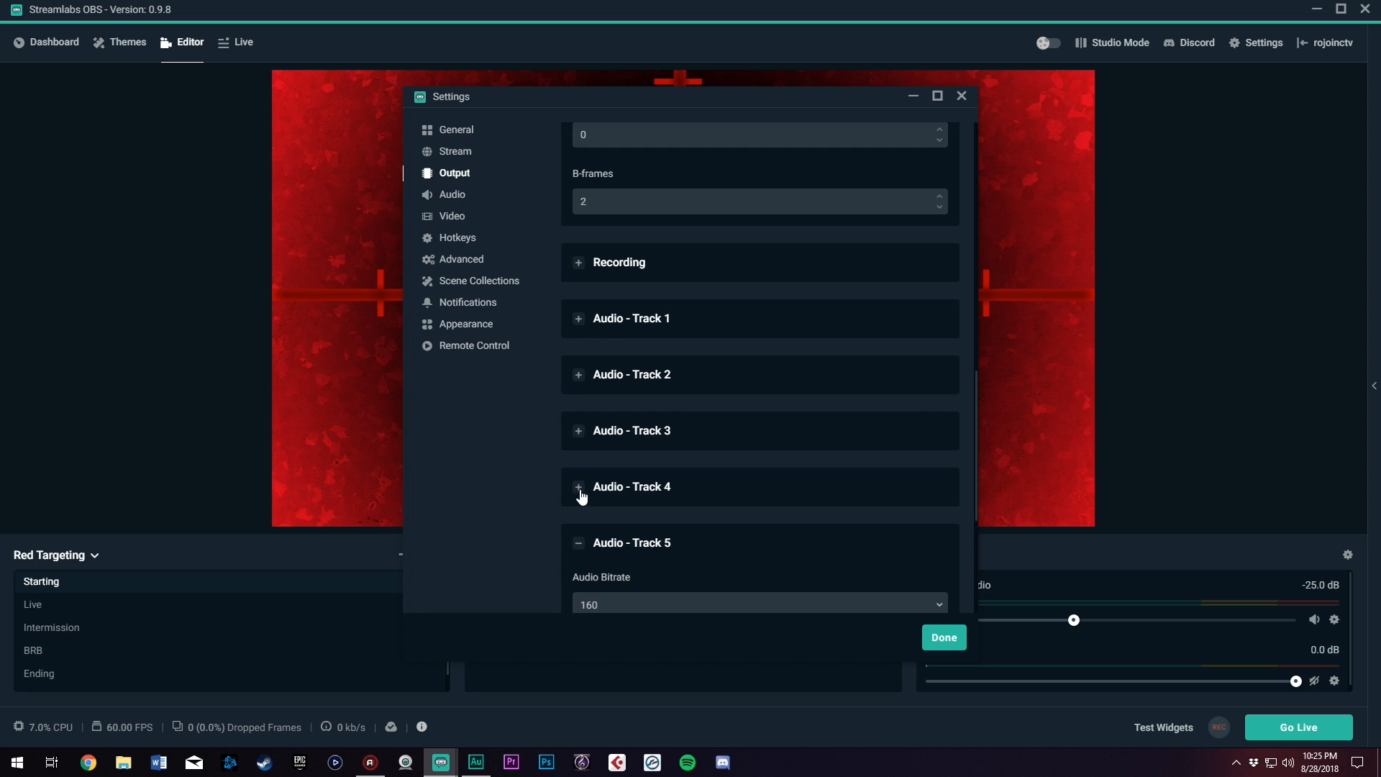
{"action": "scroll", "coordinate": [581, 489], "scroll_direction": "down", "scroll_amount": 1}
{"action": "left_click", "coordinate": [580, 488]}
{"action": "scroll", "coordinate": [577, 481], "scroll_direction": "down", "scroll_amount": 1}
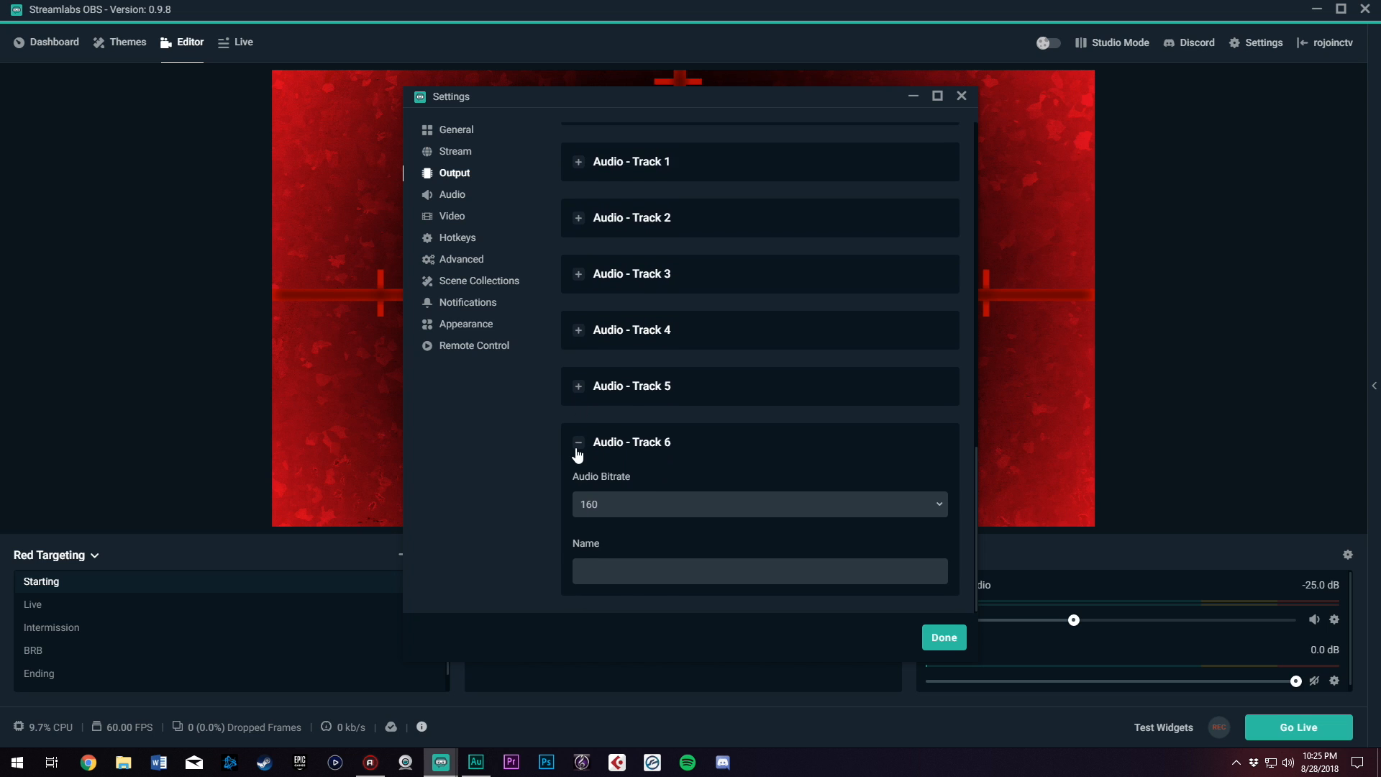
{"action": "left_click", "coordinate": [578, 442]}
{"action": "scroll", "coordinate": [656, 496], "scroll_direction": "up", "scroll_amount": 3}
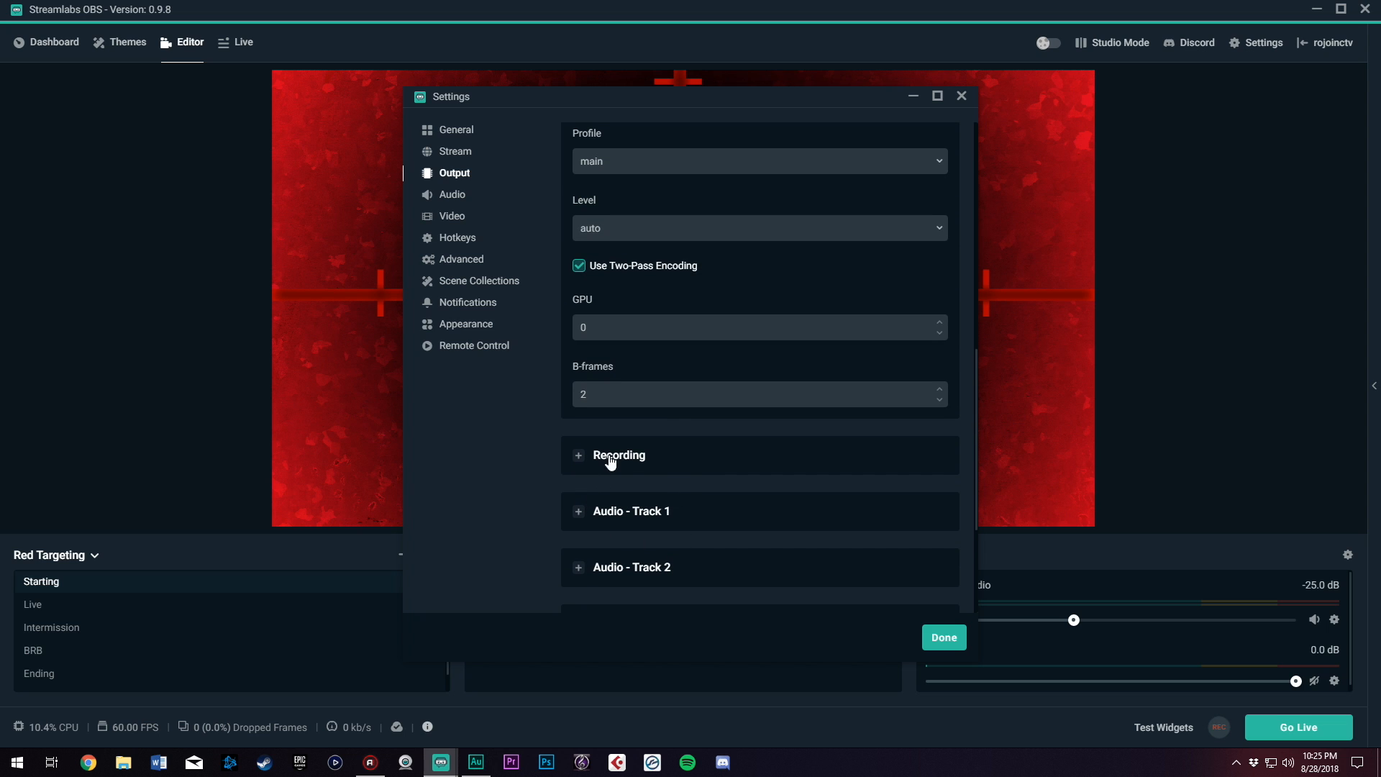
{"action": "scroll", "coordinate": [682, 436], "scroll_direction": "up", "scroll_amount": 6}
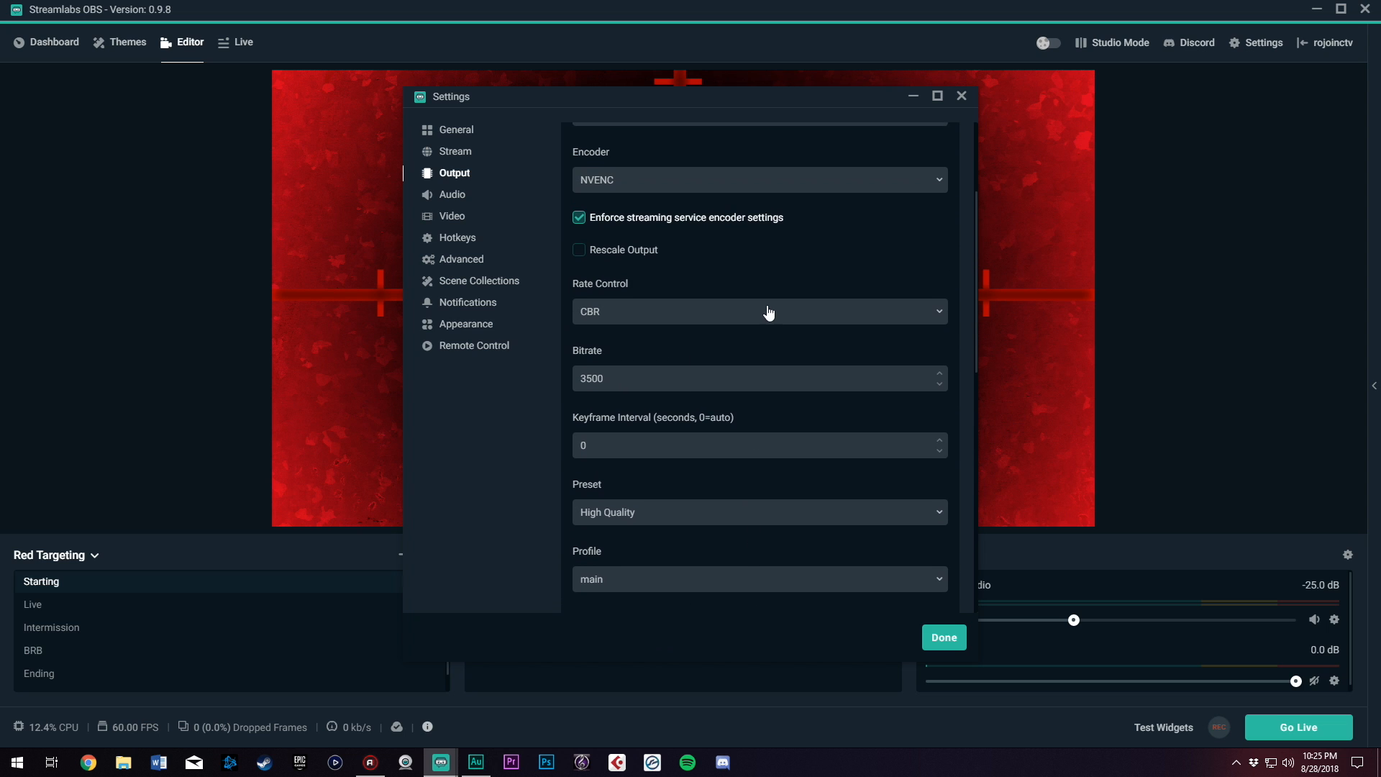
Review the audio device choices for Desktop Audio Device 1 and Mic/Auxiliary Device 1, keeping both on Default.
{"action": "left_click", "coordinate": [449, 200]}
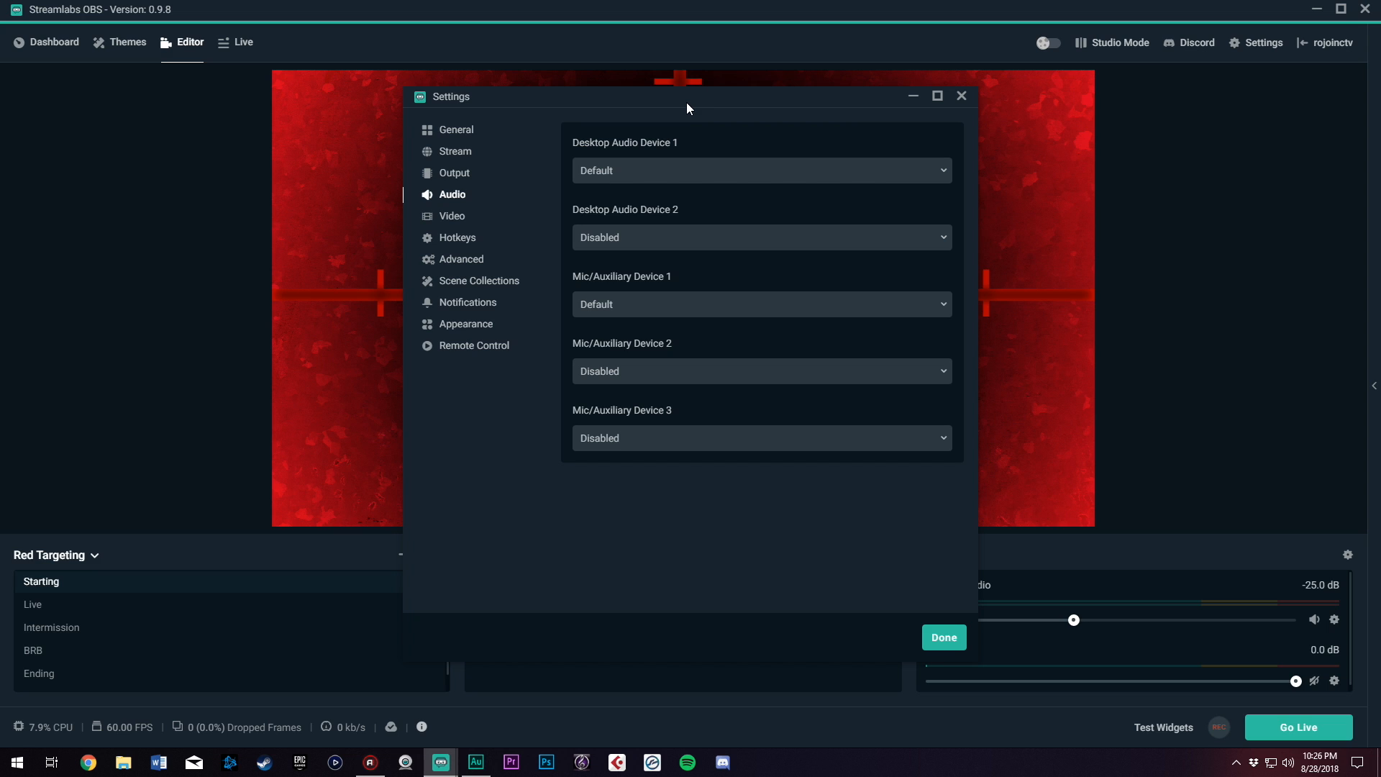
{"action": "left_click", "coordinate": [611, 170]}
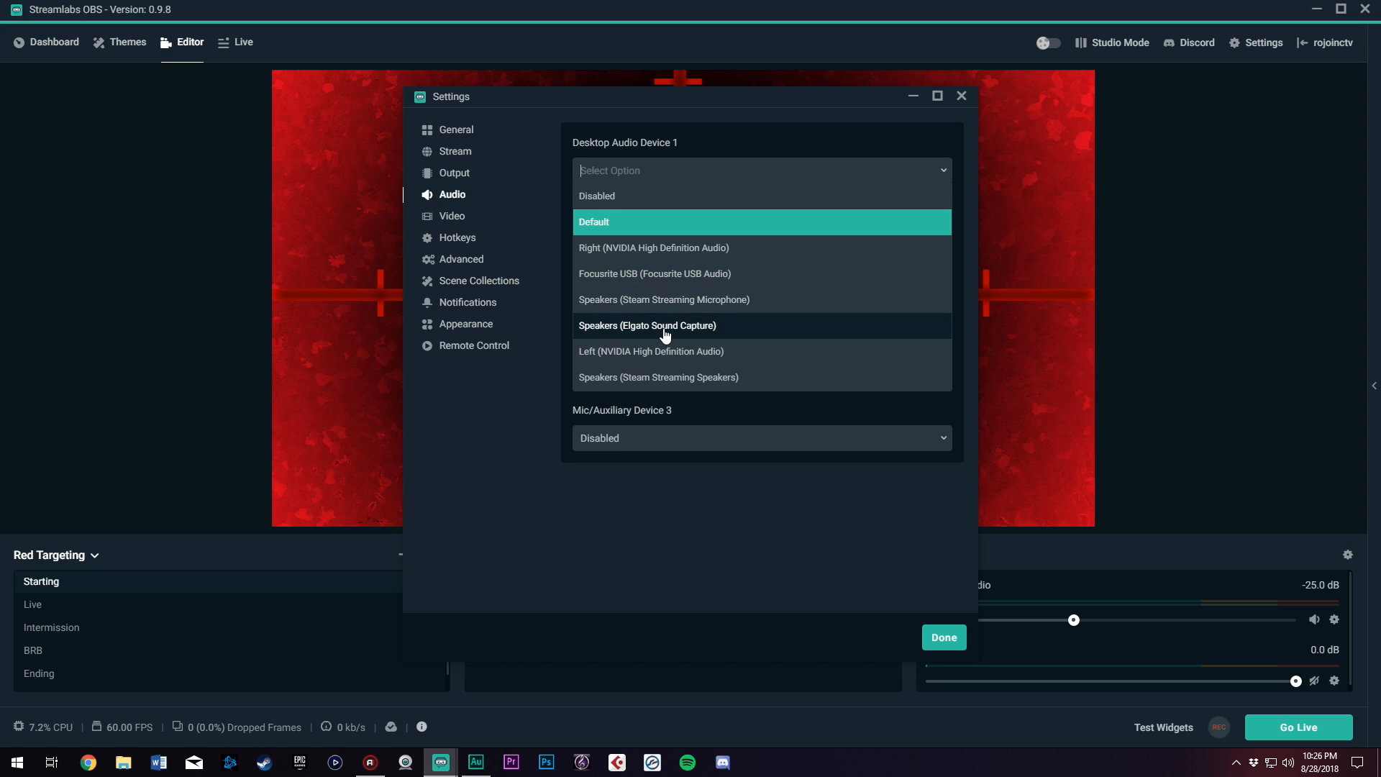
{"action": "left_click", "coordinate": [731, 143]}
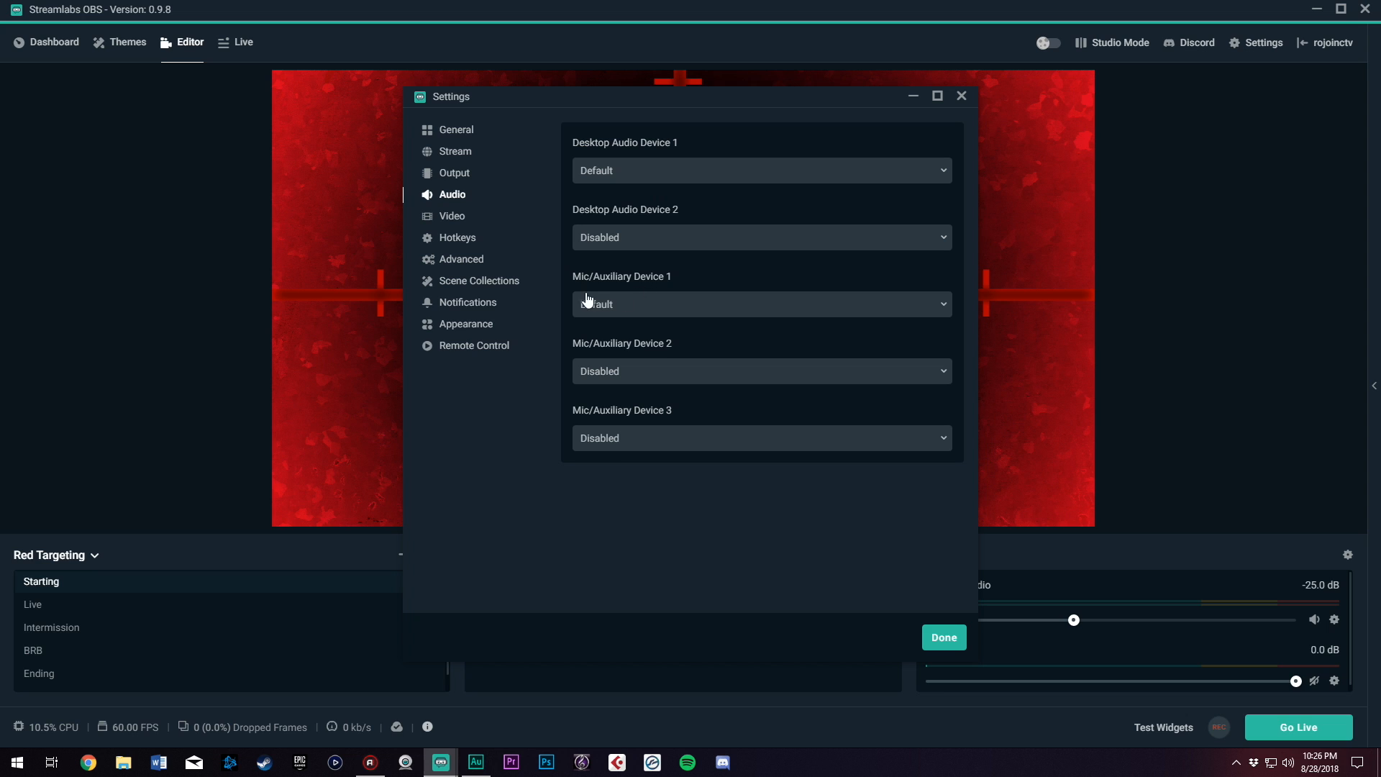
{"action": "left_click", "coordinate": [626, 304]}
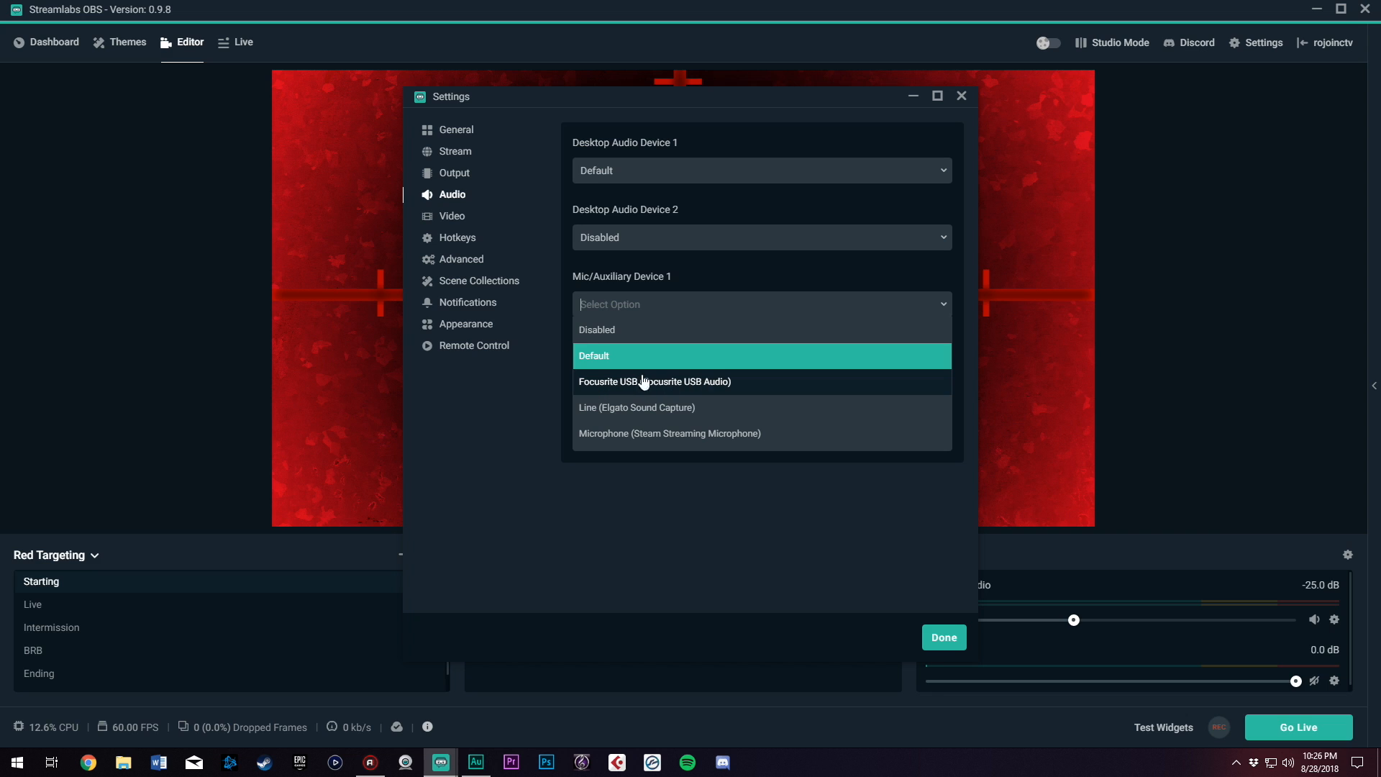
{"action": "left_click", "coordinate": [731, 281]}
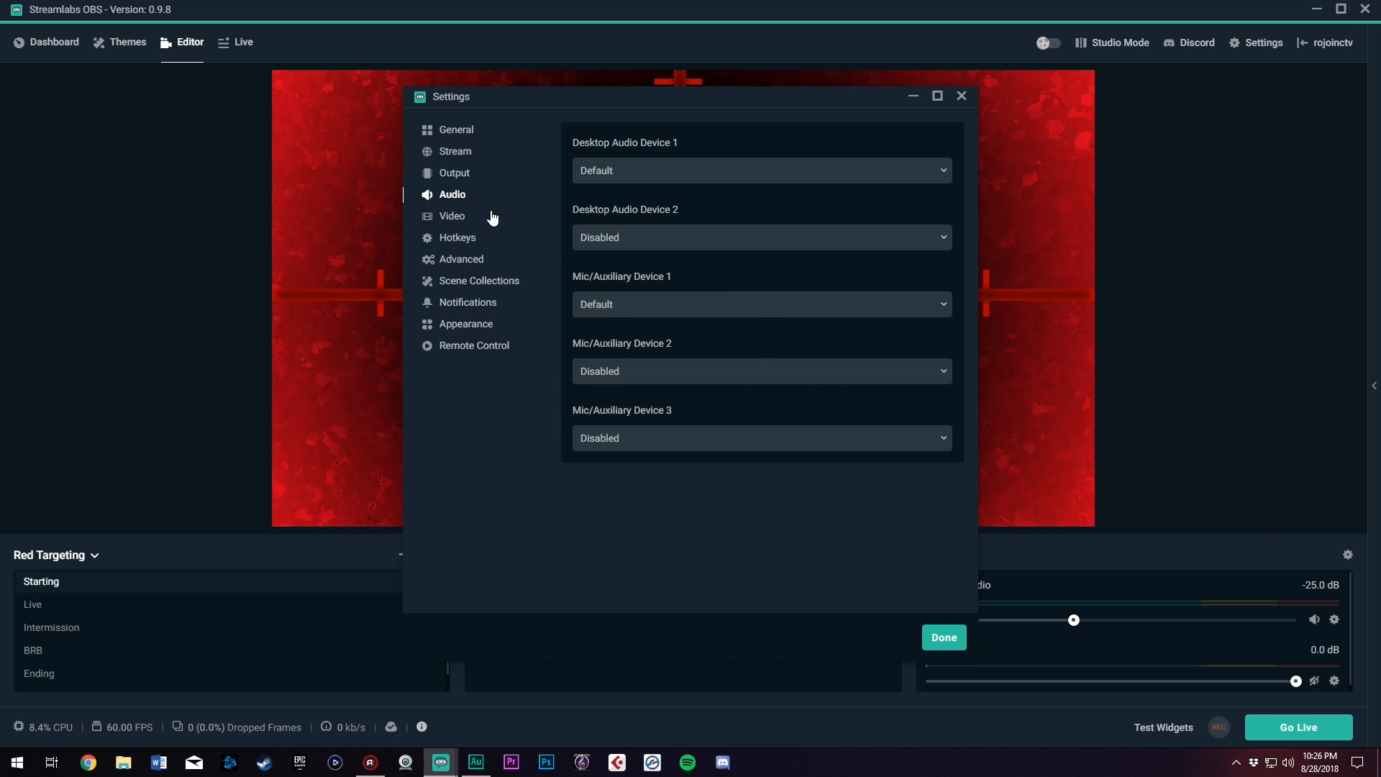
Review the base canvas resolution choices in the video settings, keeping 1920x1080, and check the Rescale Output option in the output settings.
{"action": "left_click", "coordinate": [448, 219]}
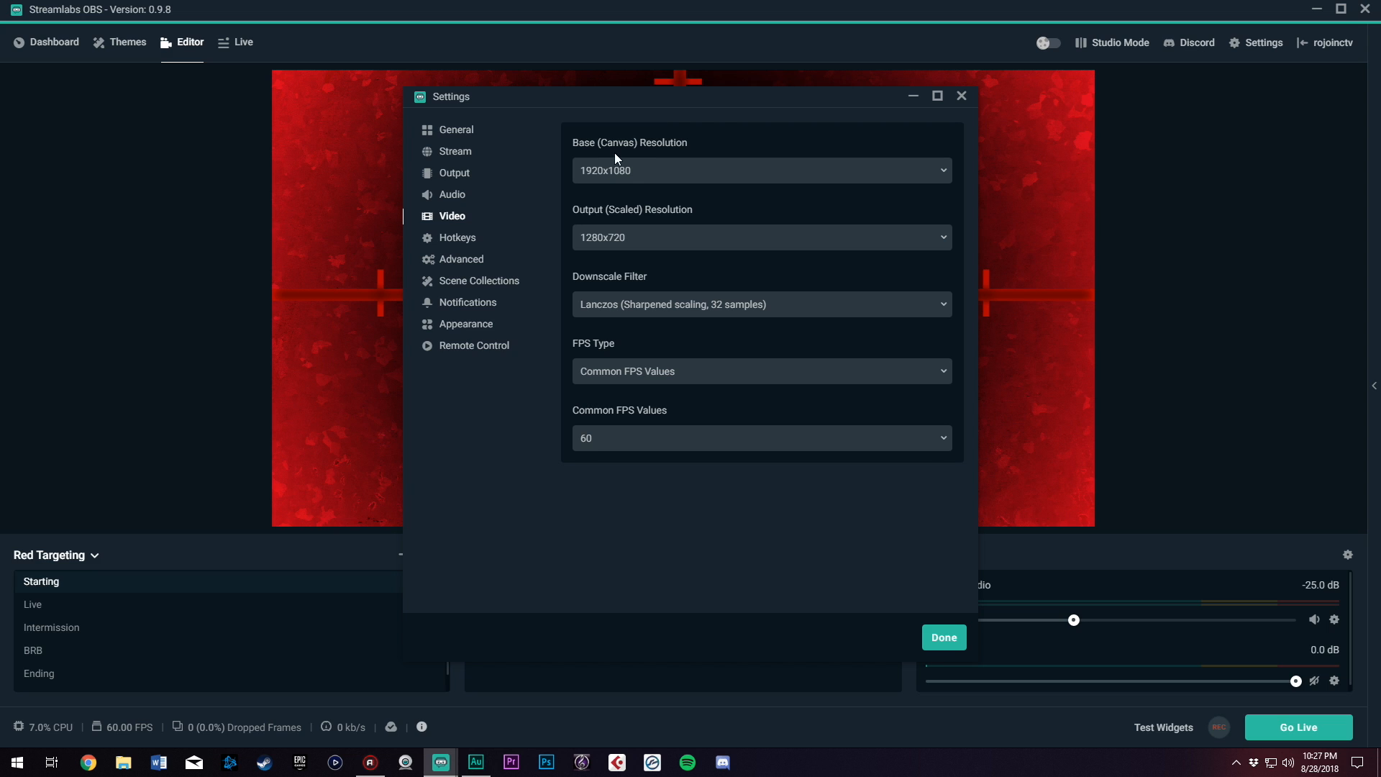
{"action": "left_click", "coordinate": [940, 172]}
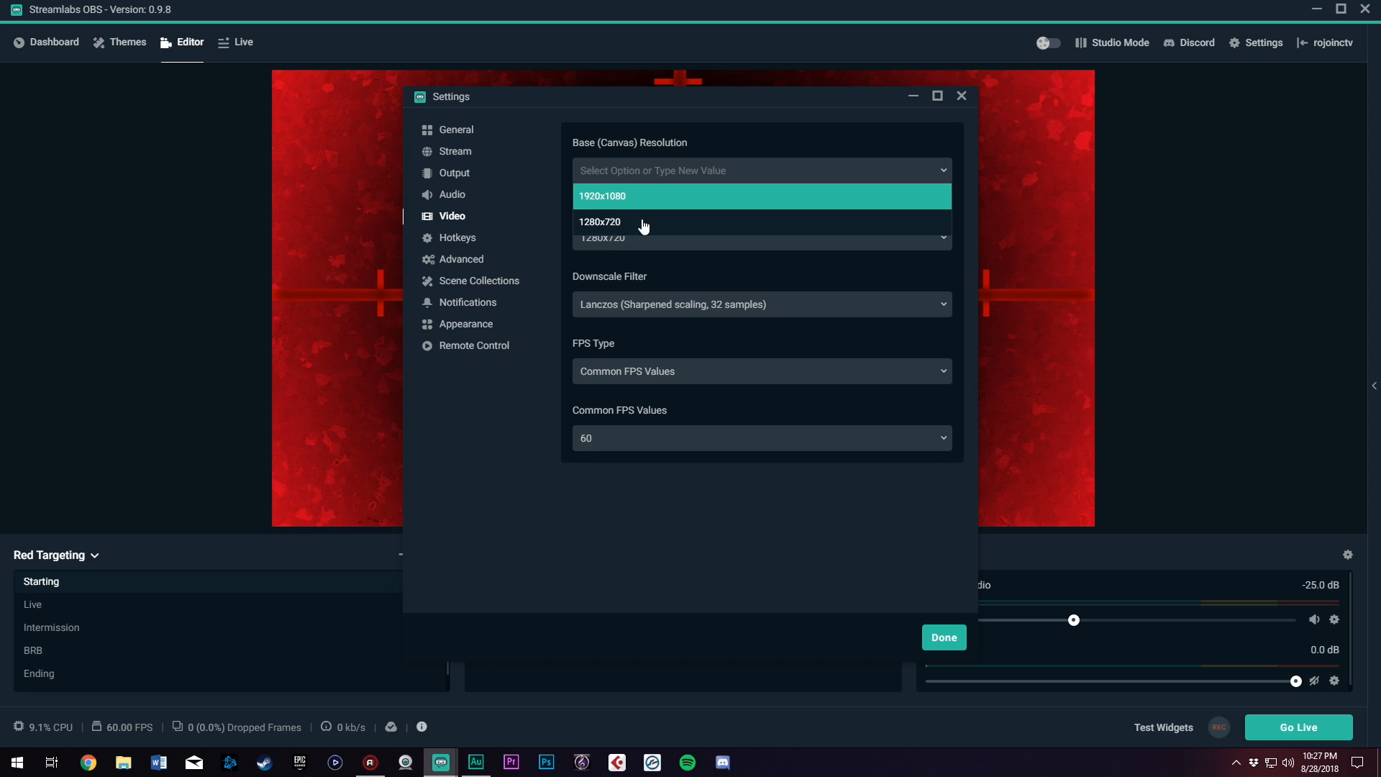
{"action": "left_click", "coordinate": [683, 128]}
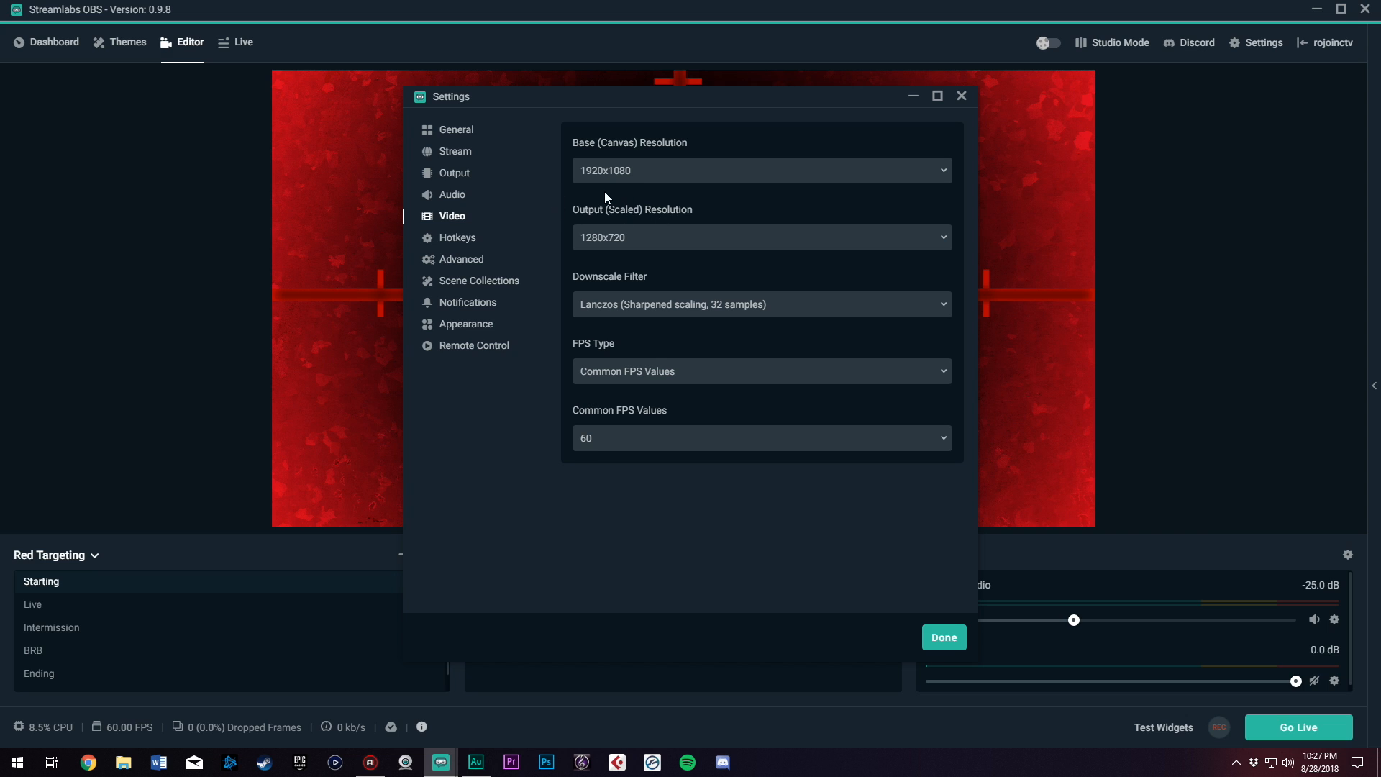
{"action": "left_click", "coordinate": [464, 178]}
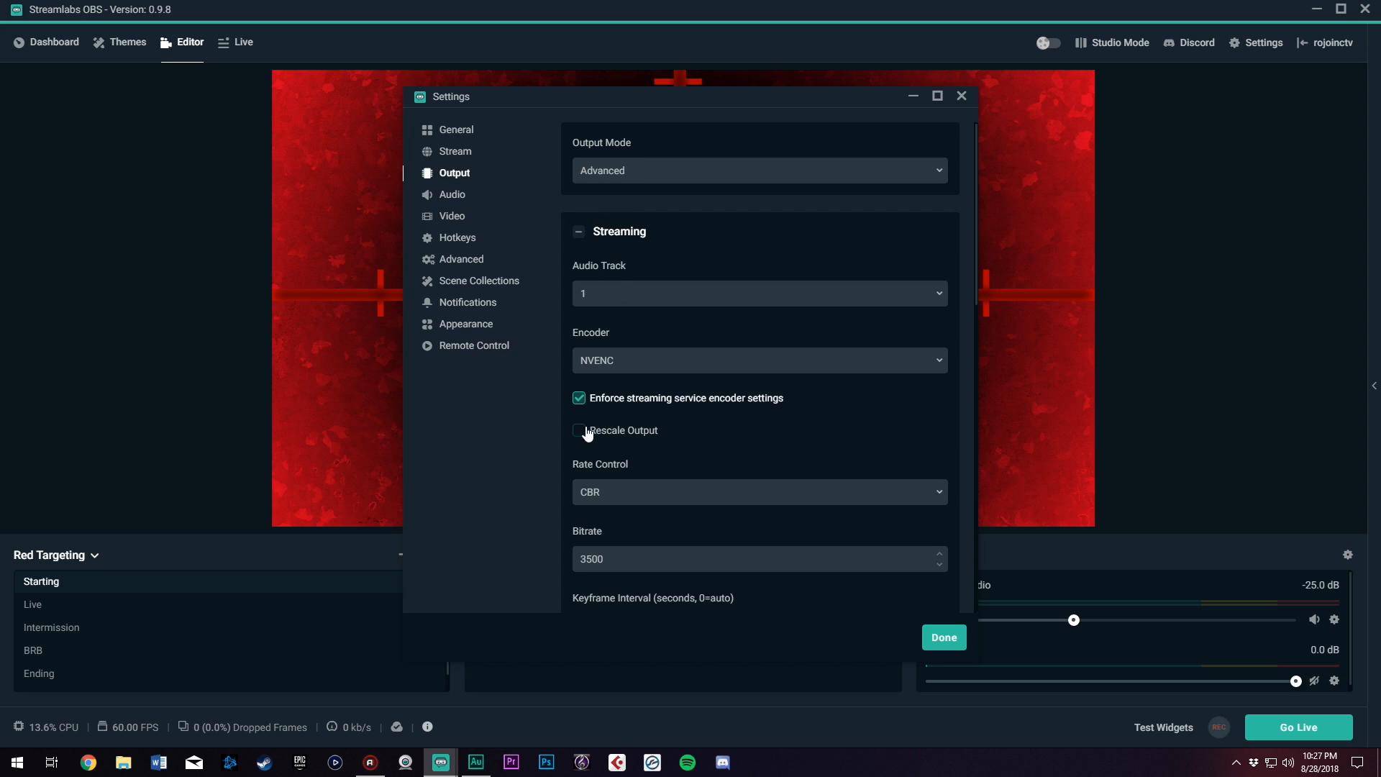
{"action": "left_click", "coordinate": [447, 221]}
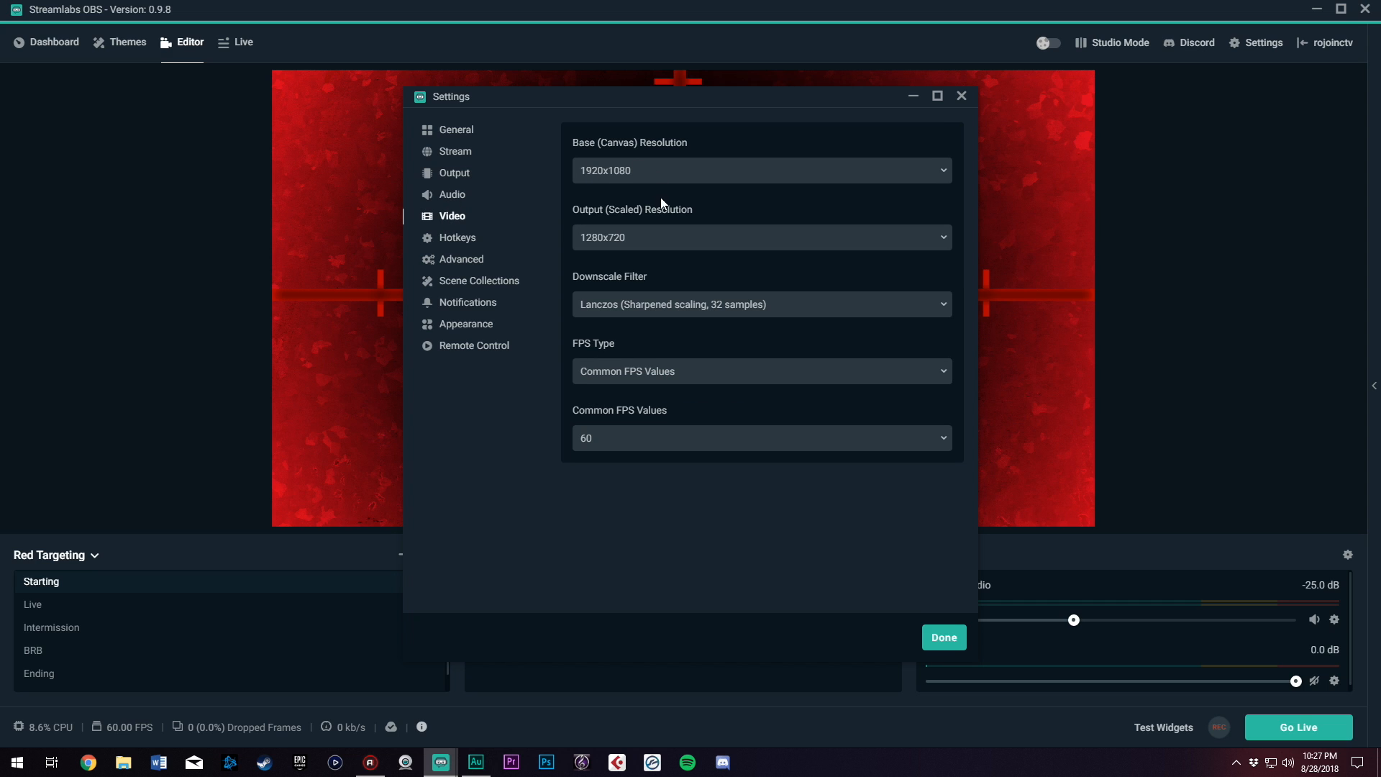
Review the output (scaled) resolution choices in the video settings and set the output resolution to 1920x1080.
{"action": "left_click", "coordinate": [598, 241]}
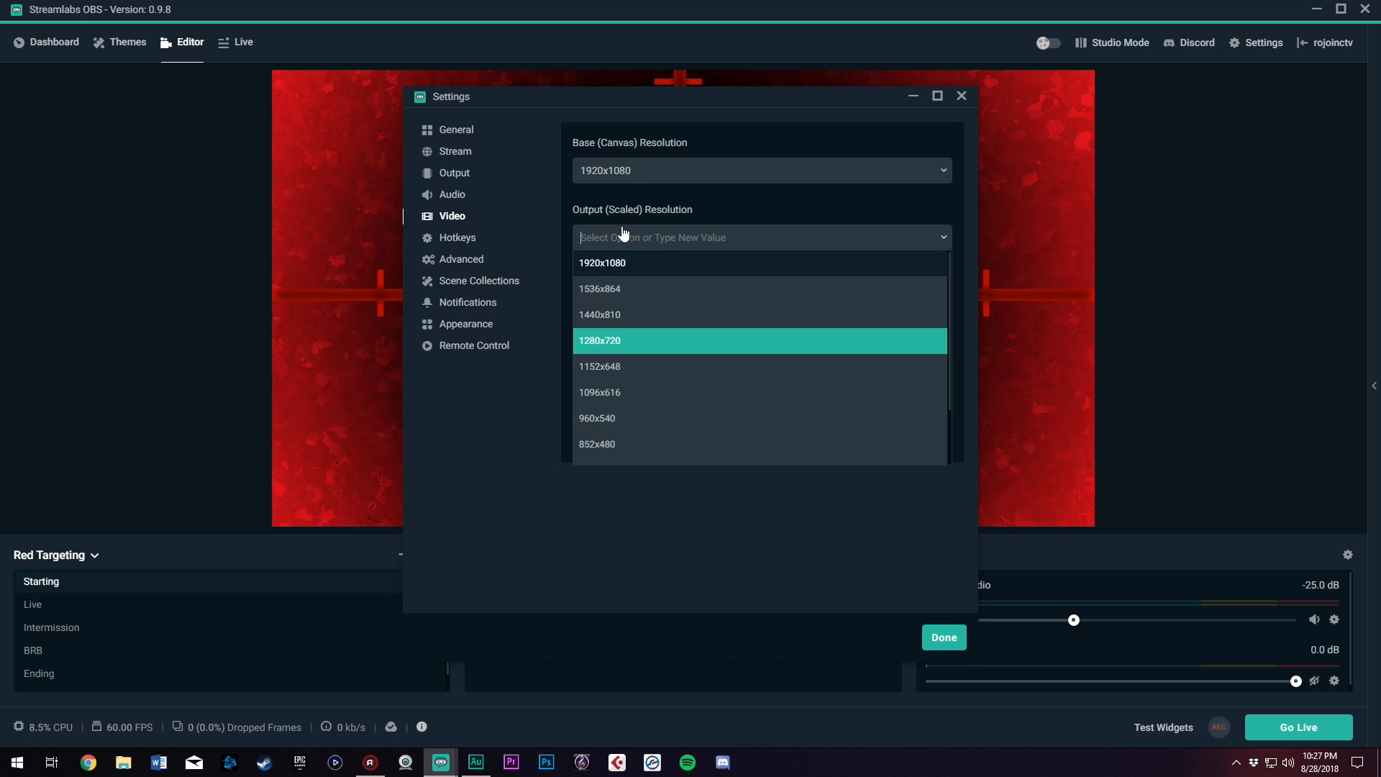
{"action": "left_click", "coordinate": [682, 240]}
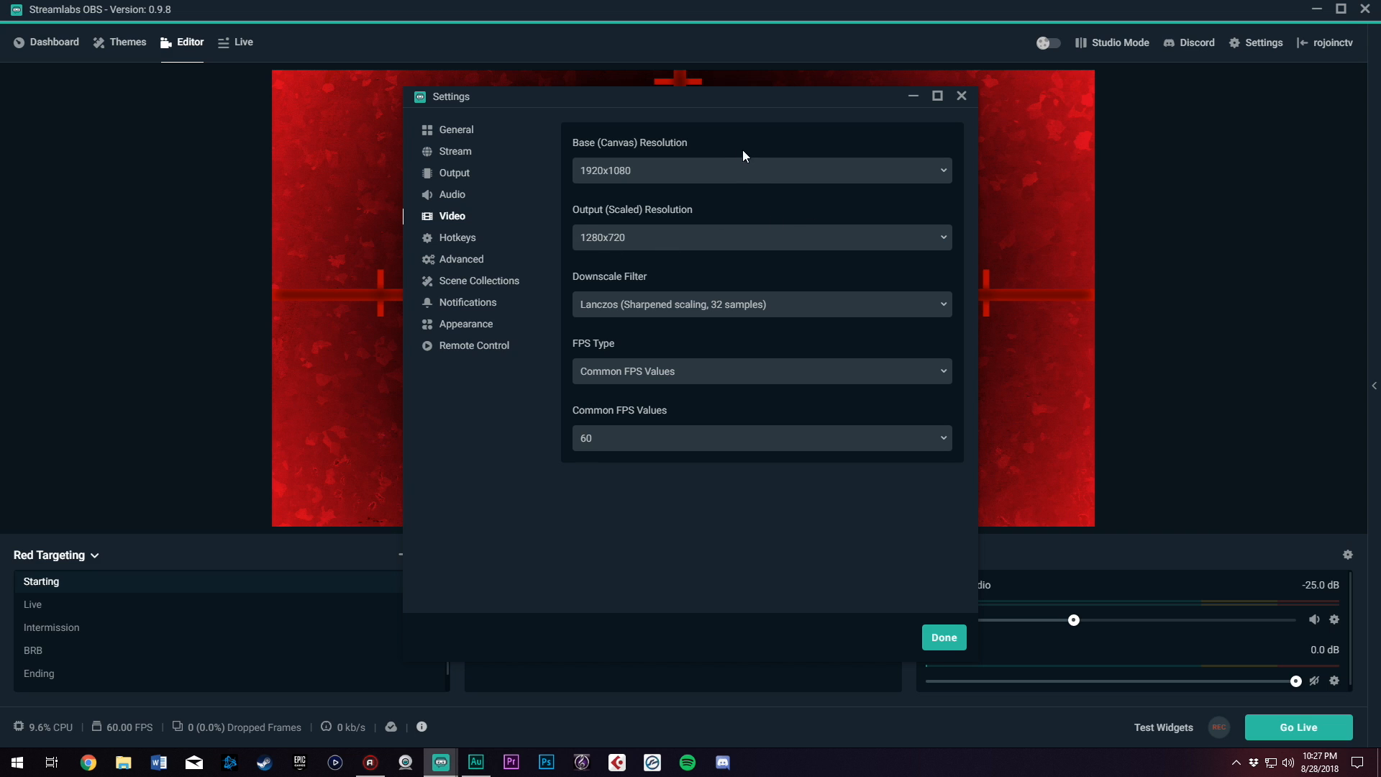
{"action": "left_click", "coordinate": [721, 237]}
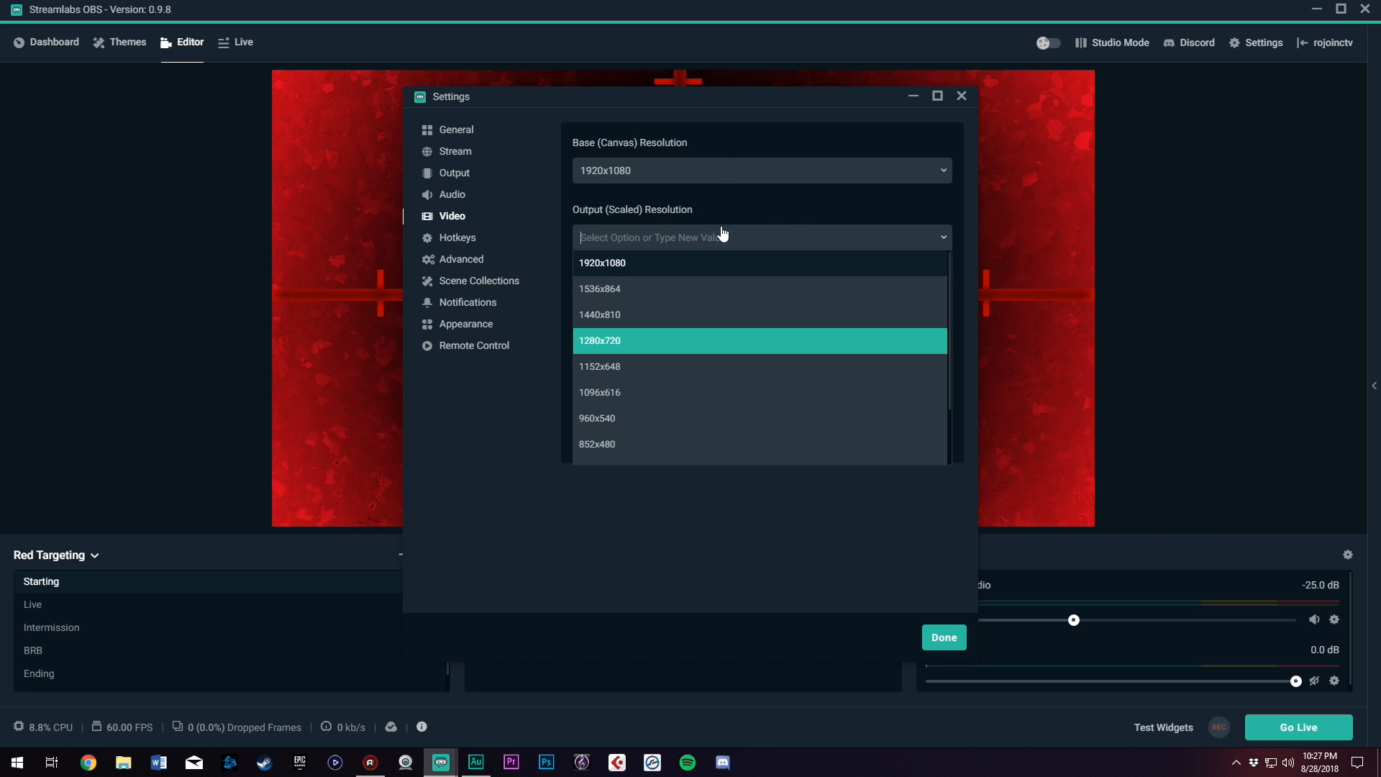
{"action": "left_click", "coordinate": [606, 264]}
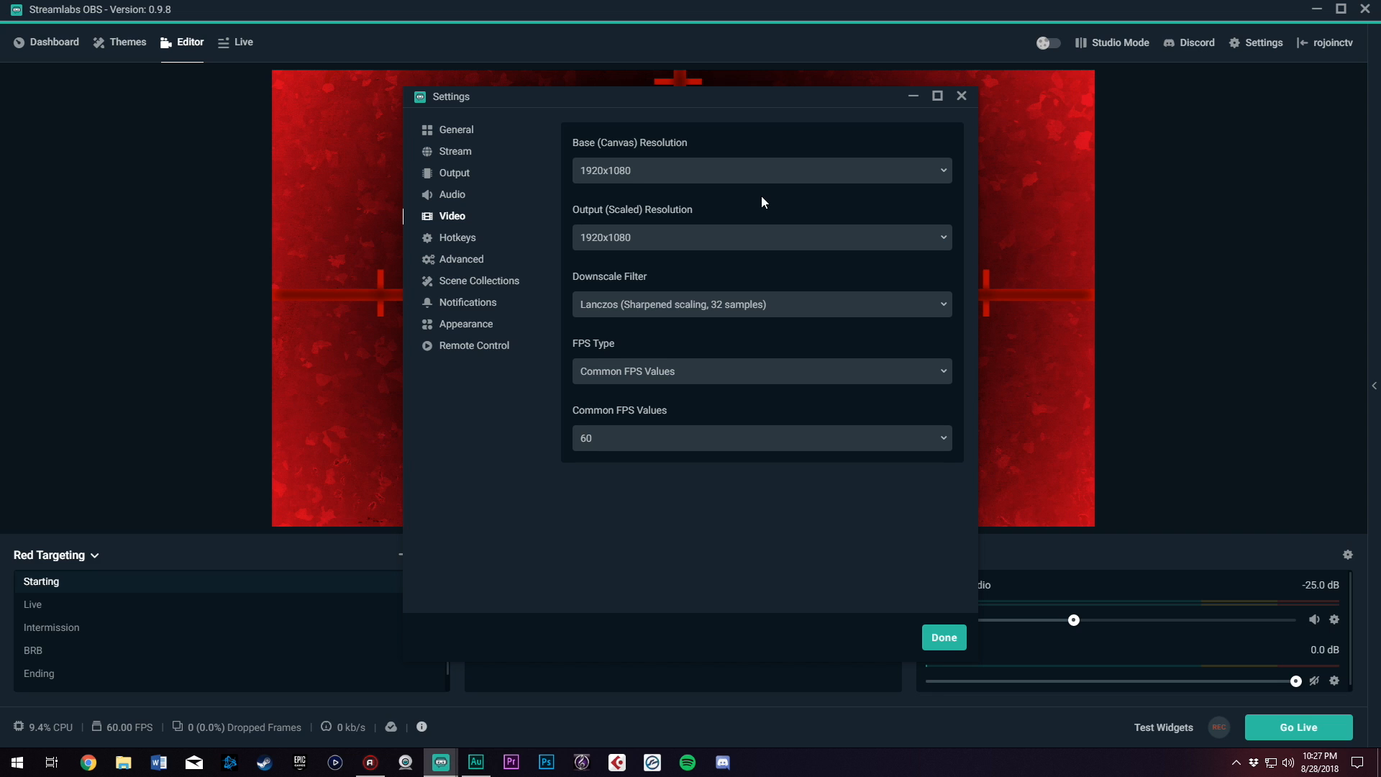
Choose Lanczos (Sharpened scaling, 32 samples) as the downscale filter and Common FPS Values as the FPS type.
{"action": "left_click", "coordinate": [622, 311]}
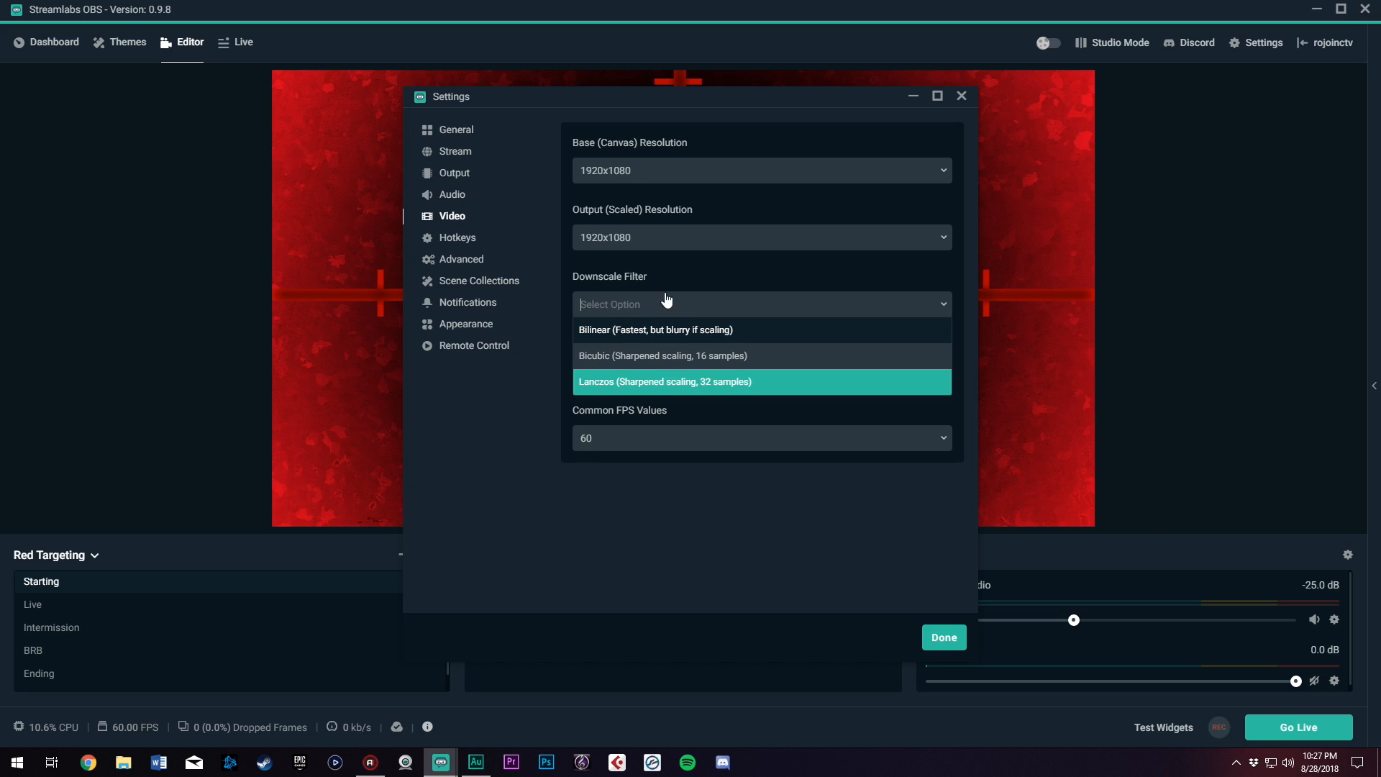
{"action": "left_click", "coordinate": [680, 384]}
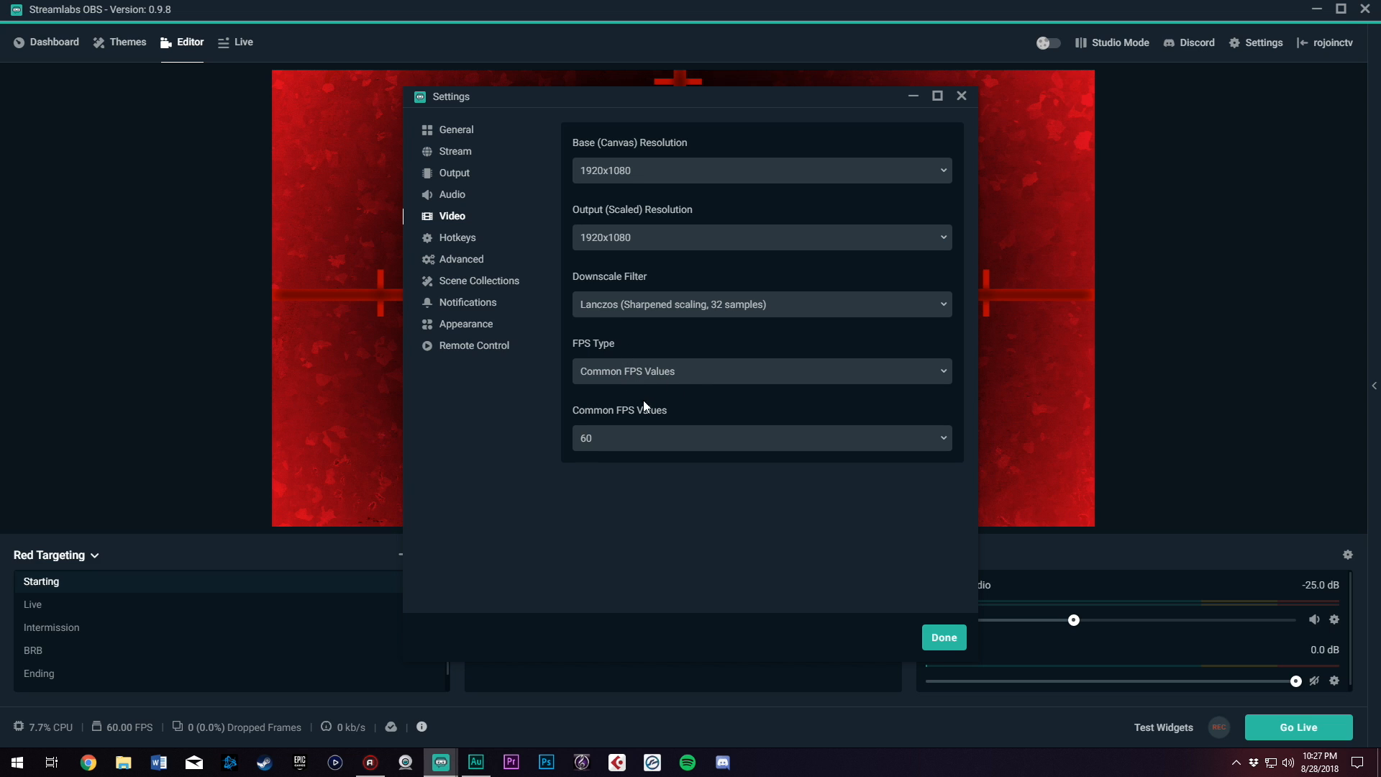
{"action": "left_click", "coordinate": [611, 372]}
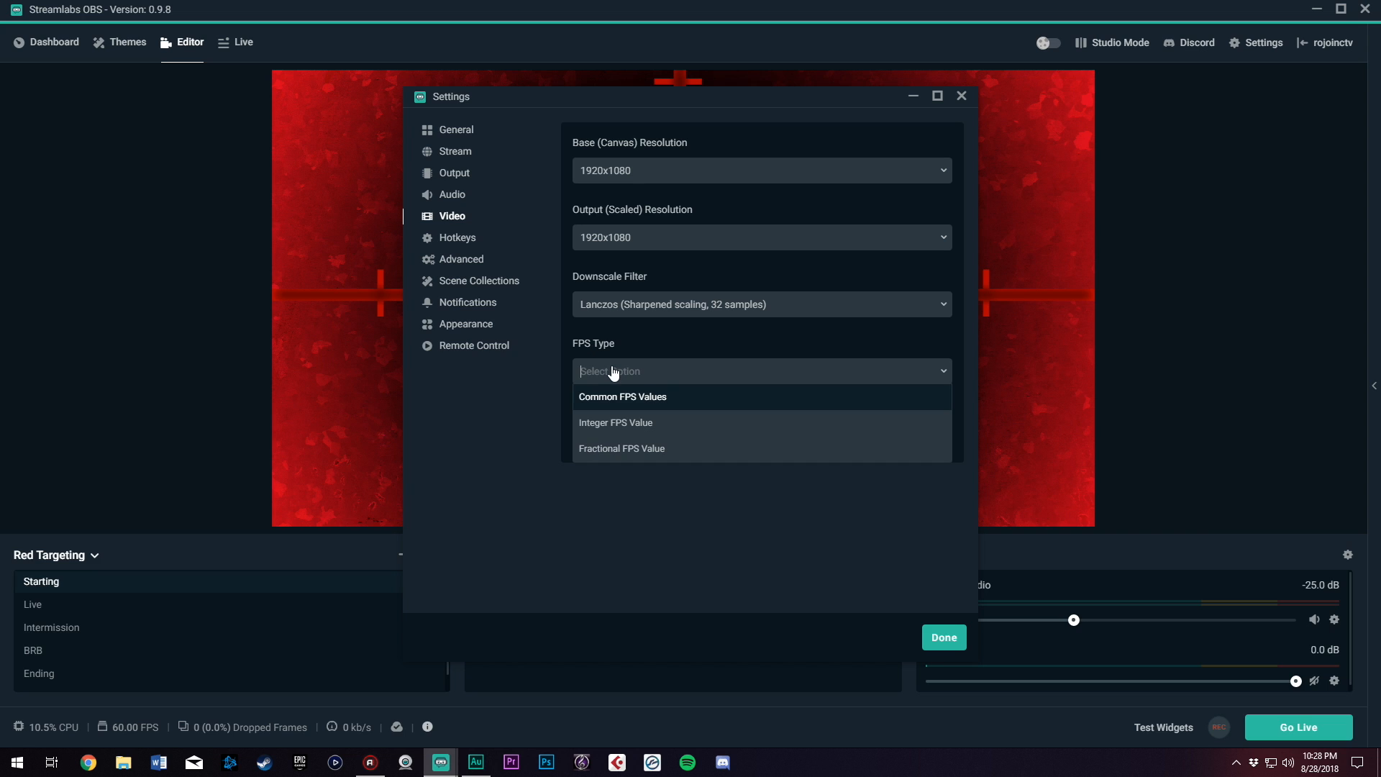
{"action": "left_click", "coordinate": [634, 394]}
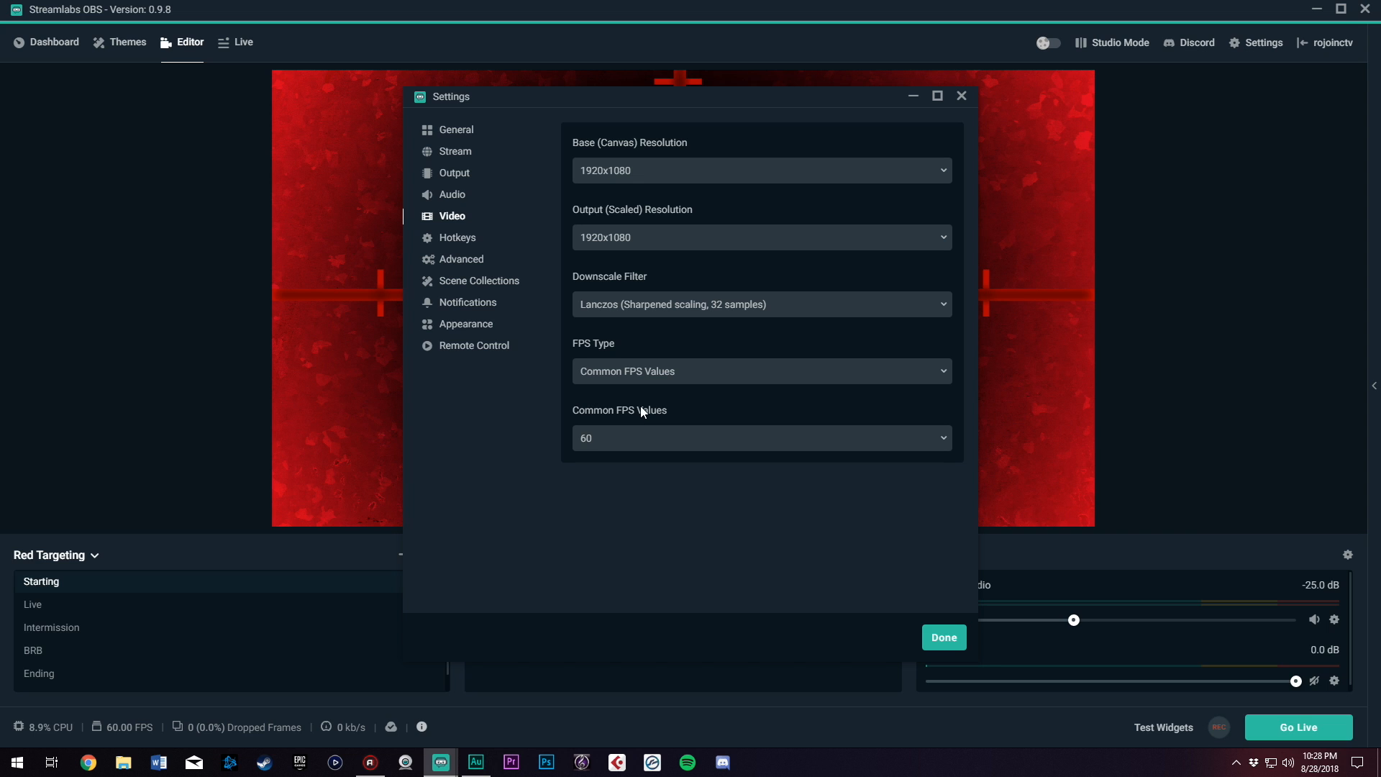
Review the common FPS values and choose 60 for the video frame rate.
{"action": "left_click", "coordinate": [640, 444]}
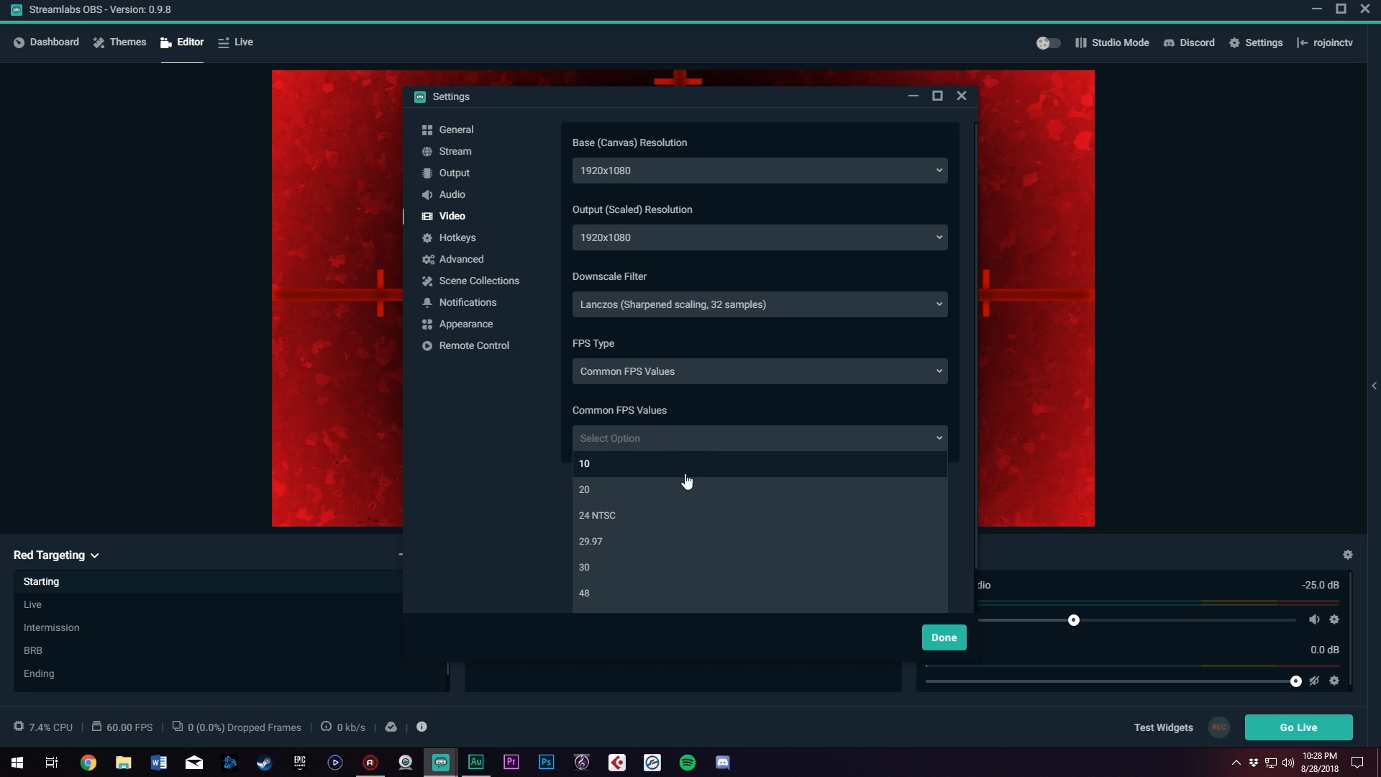
{"action": "scroll", "coordinate": [626, 526], "scroll_direction": "down", "scroll_amount": 1}
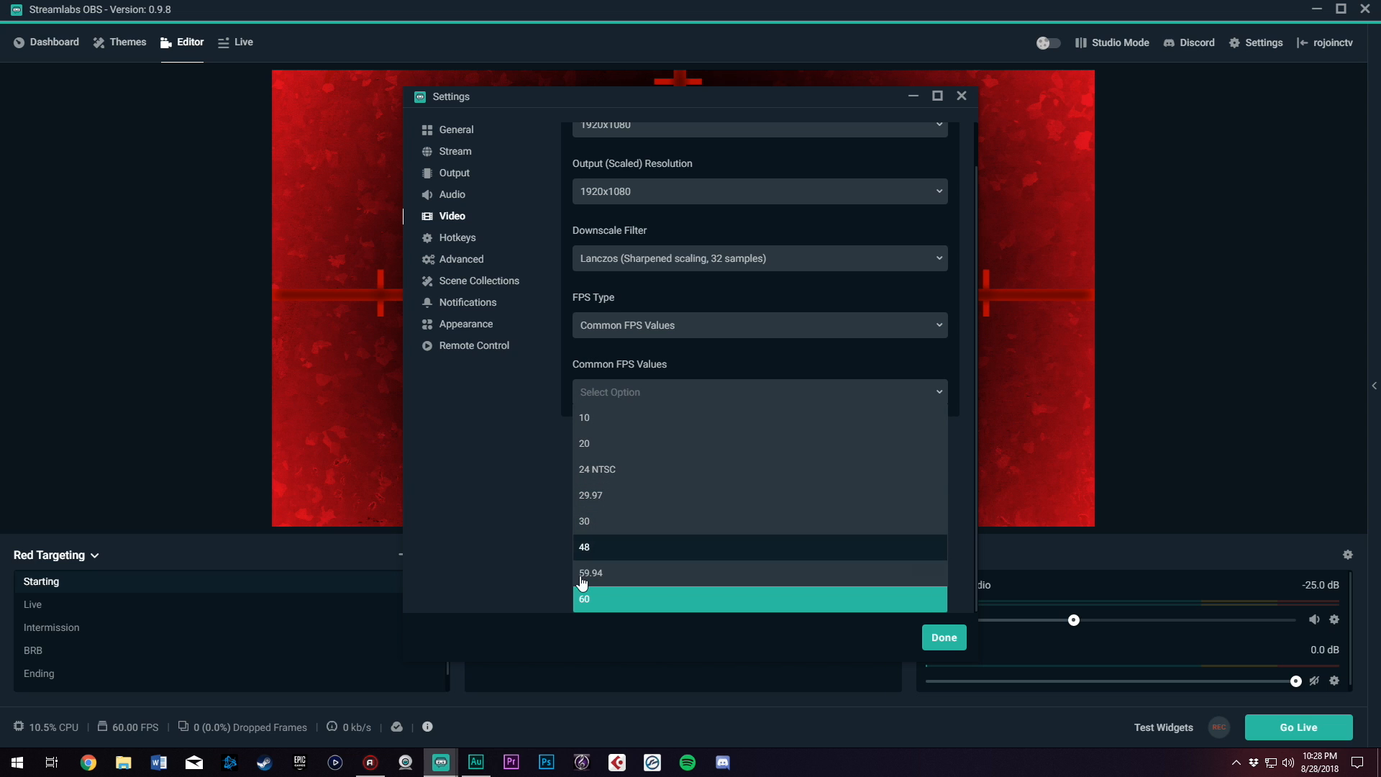
{"action": "left_click", "coordinate": [616, 603]}
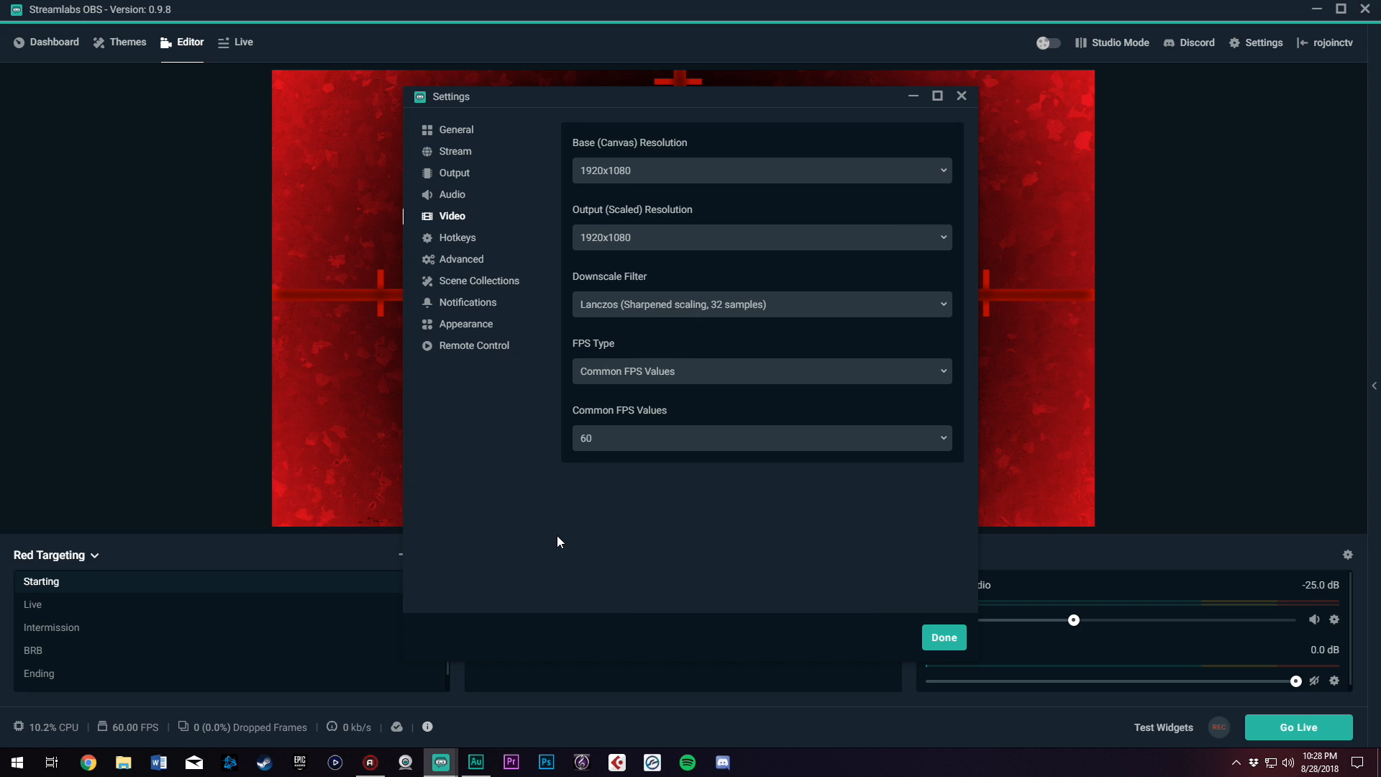
View the hotkey settings and review the process priority choices in the advanced settings, keeping Above Normal.
{"action": "left_click", "coordinate": [466, 243]}
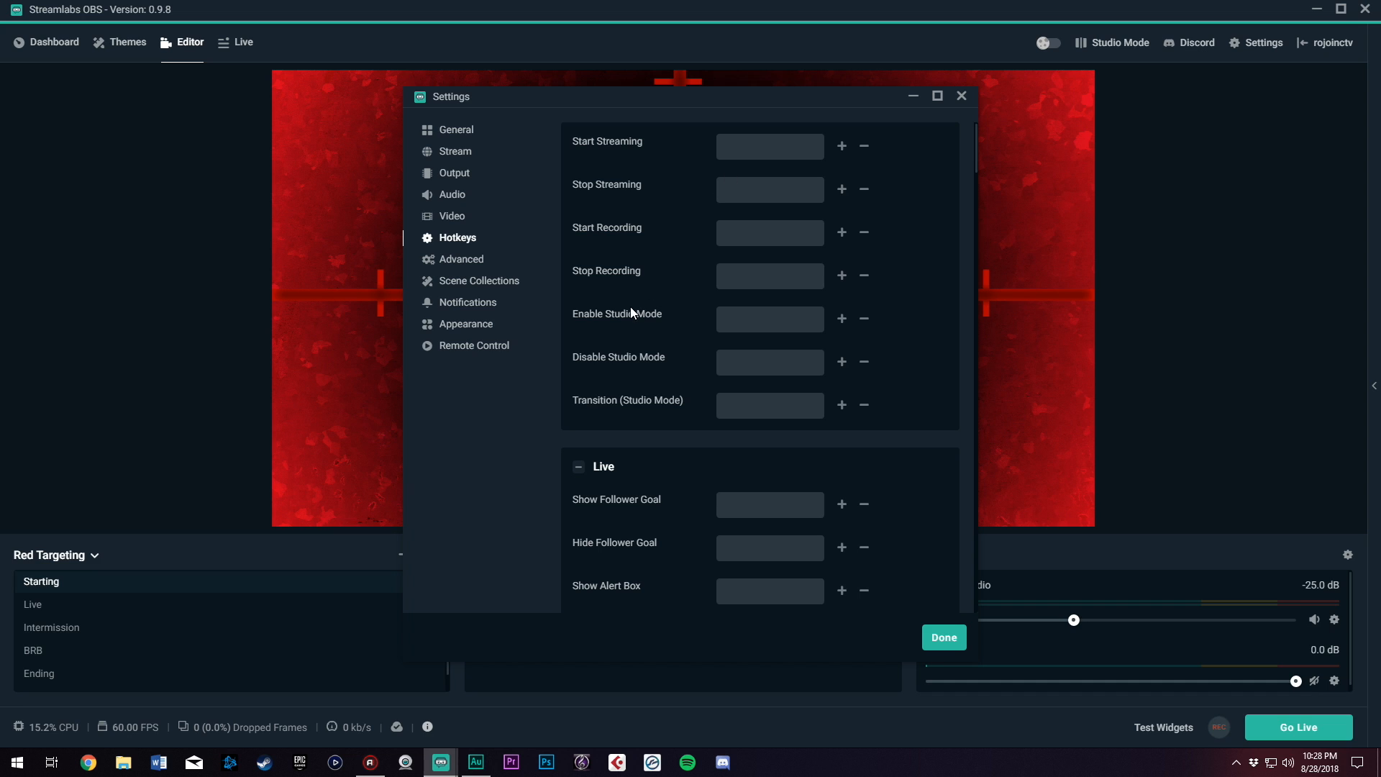
{"action": "left_click", "coordinate": [468, 268]}
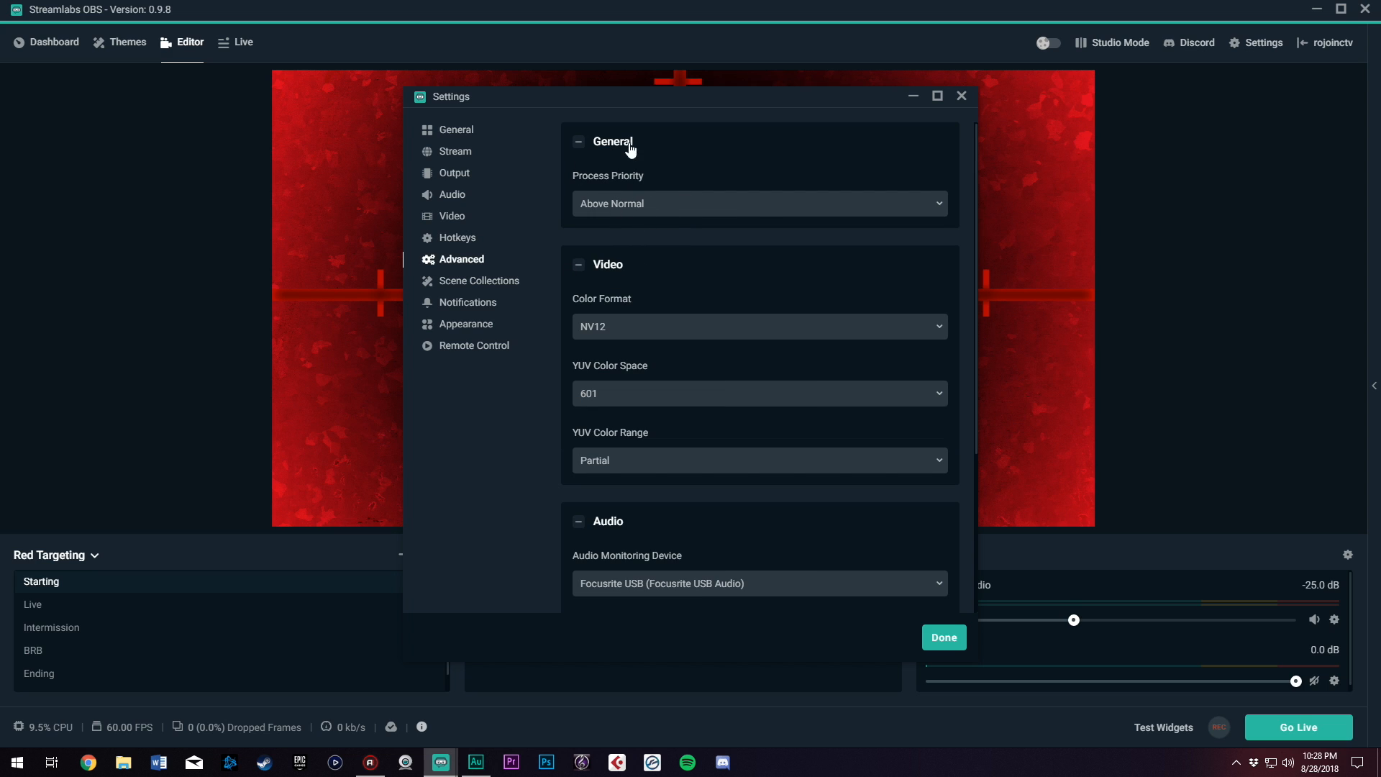
{"action": "left_click", "coordinate": [601, 207]}
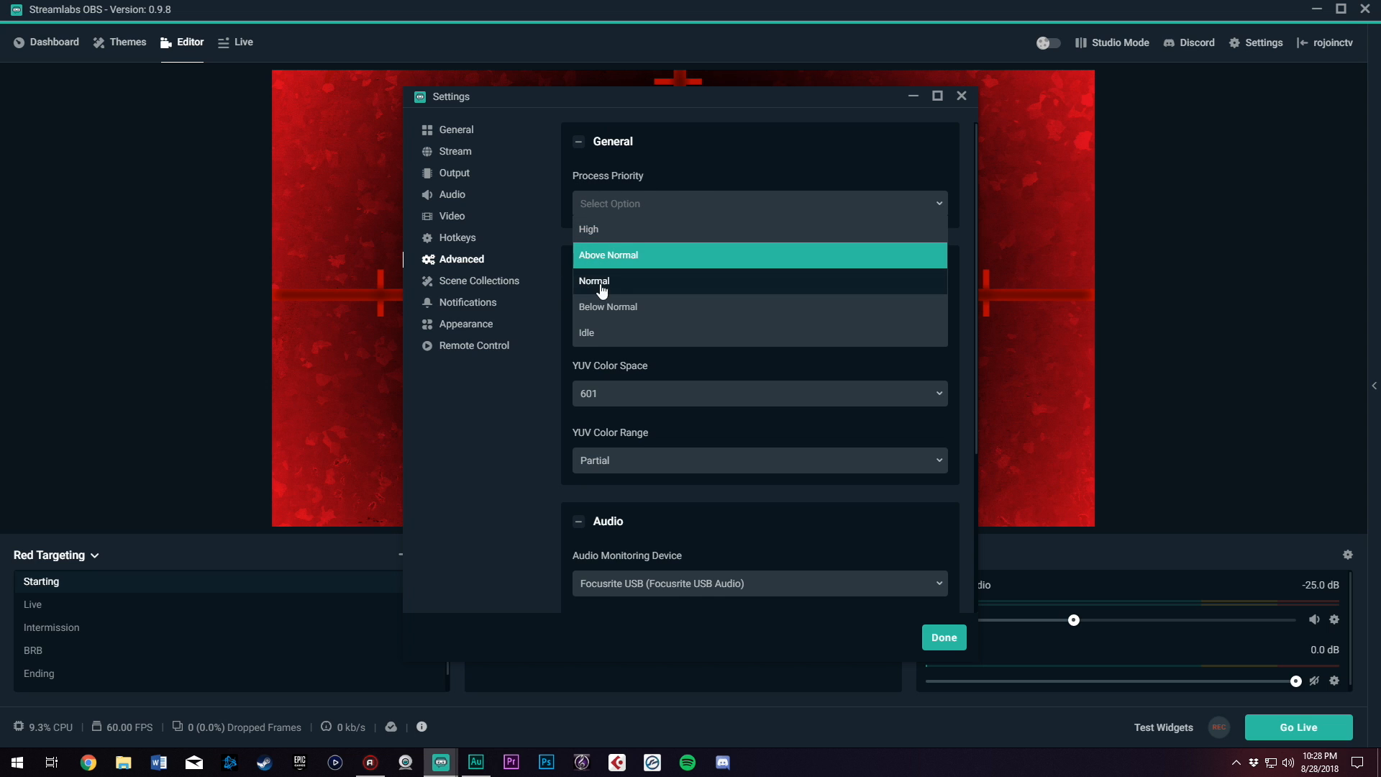
{"action": "left_click", "coordinate": [695, 170]}
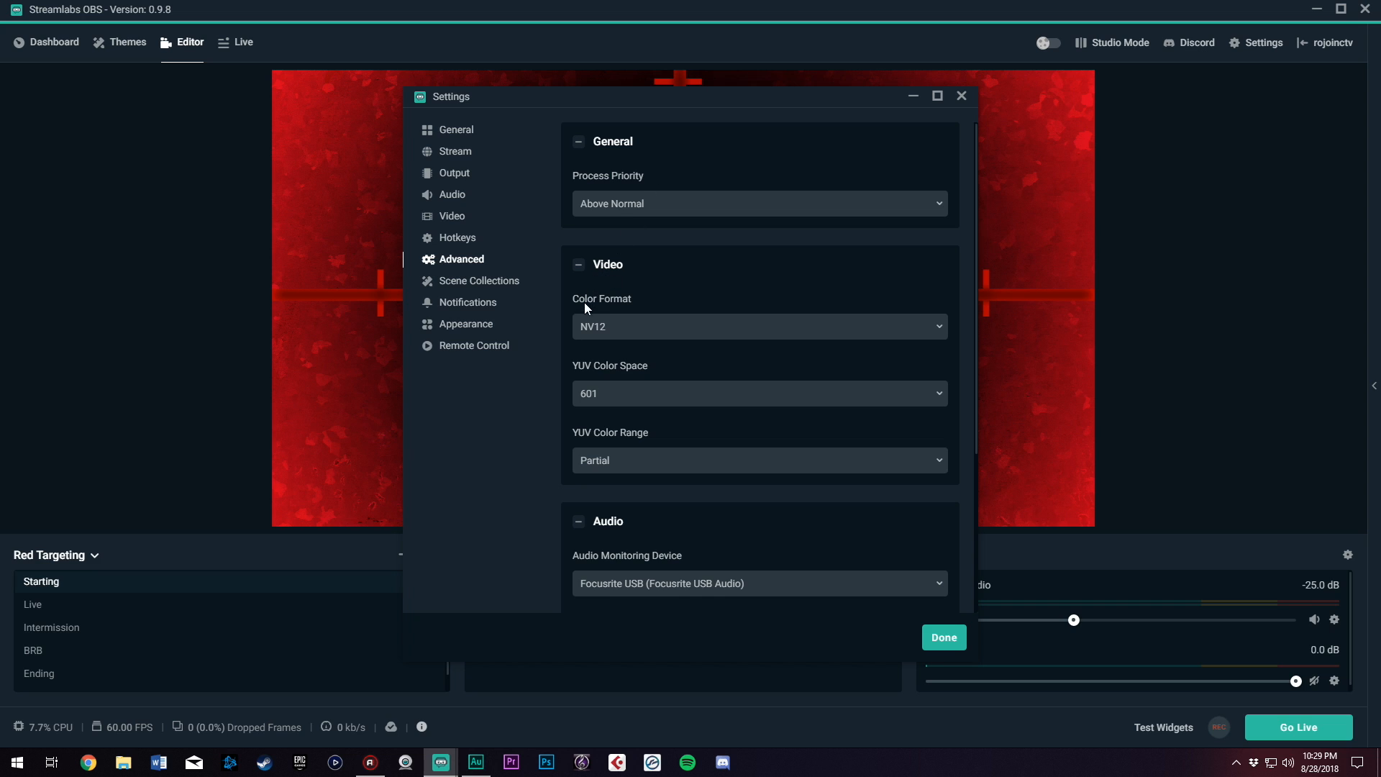
Review the color format and YUV color space choices in the advanced video settings, keeping NV12 and 601.
{"action": "left_click", "coordinate": [604, 332]}
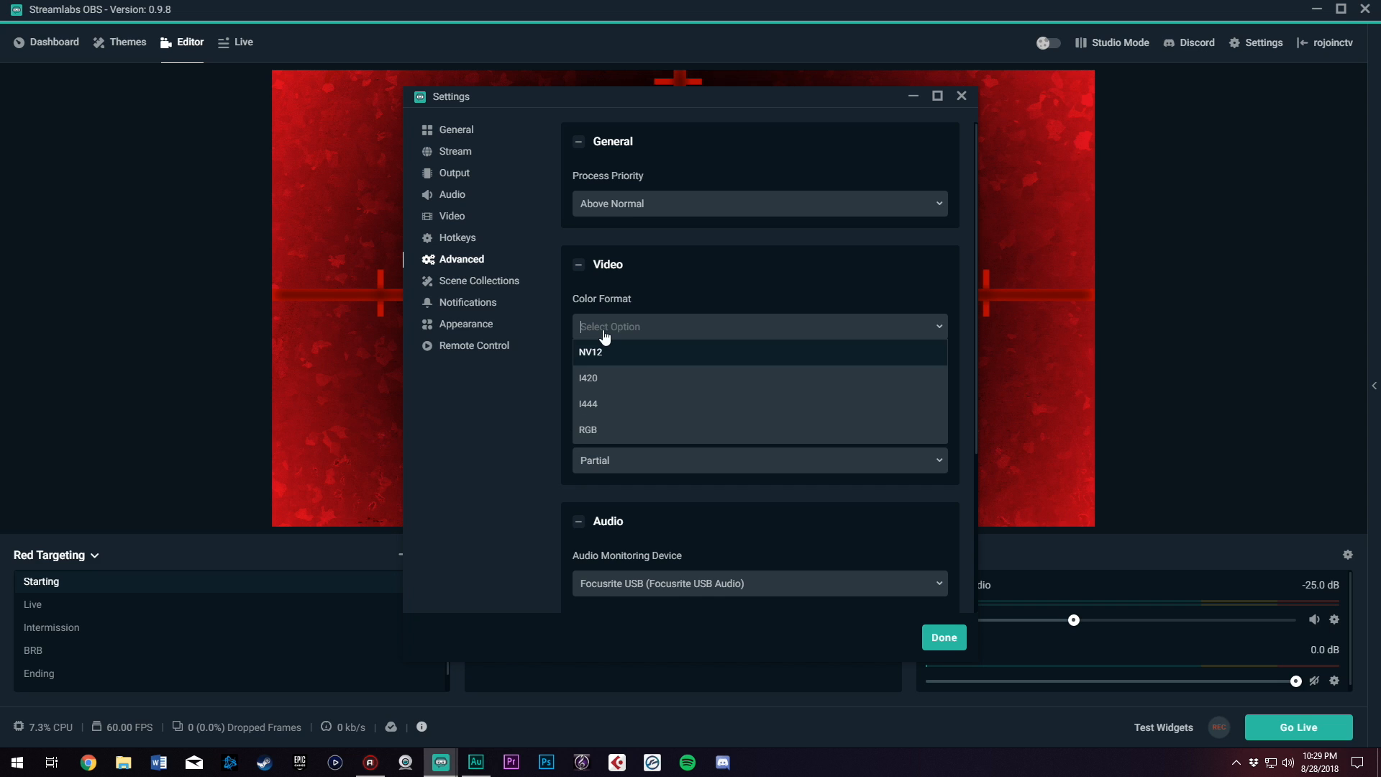
{"action": "left_click", "coordinate": [633, 351]}
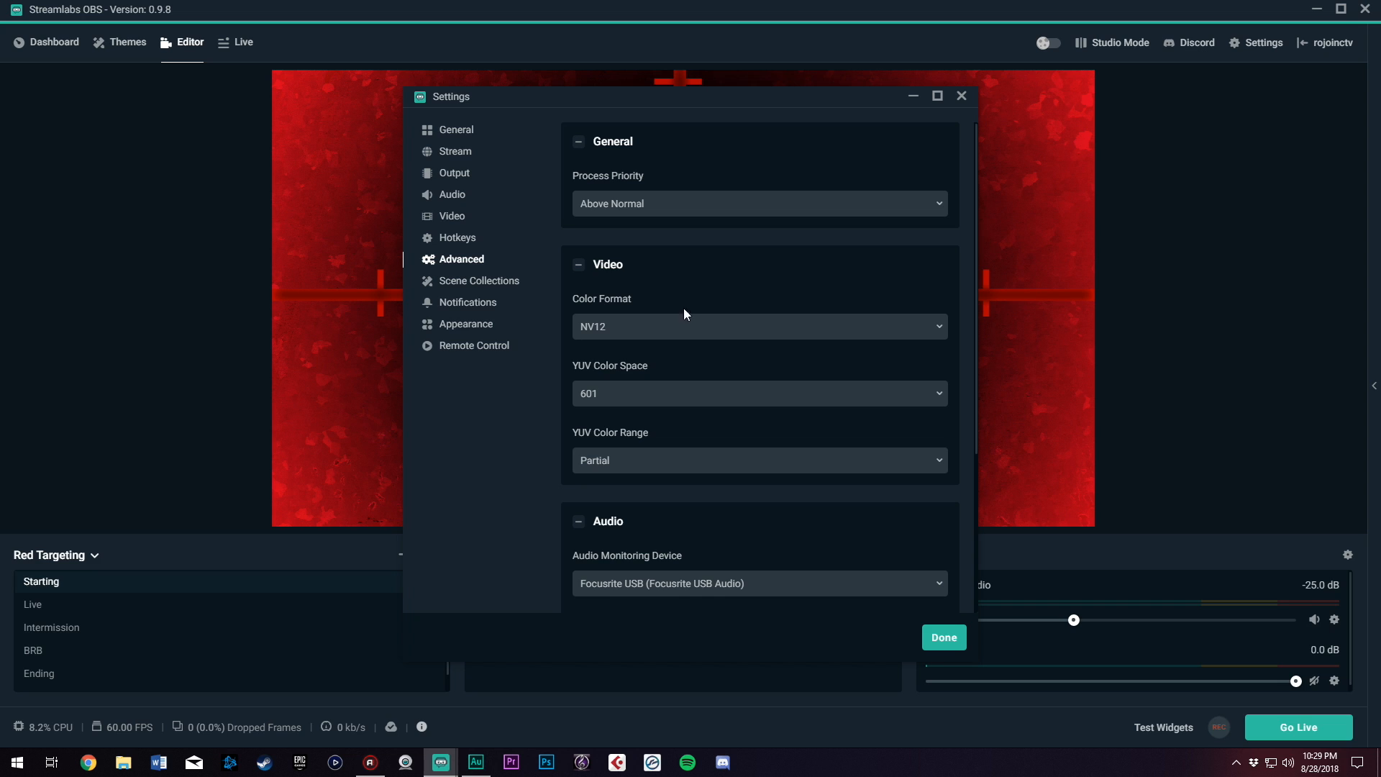
{"action": "left_click", "coordinate": [617, 393]}
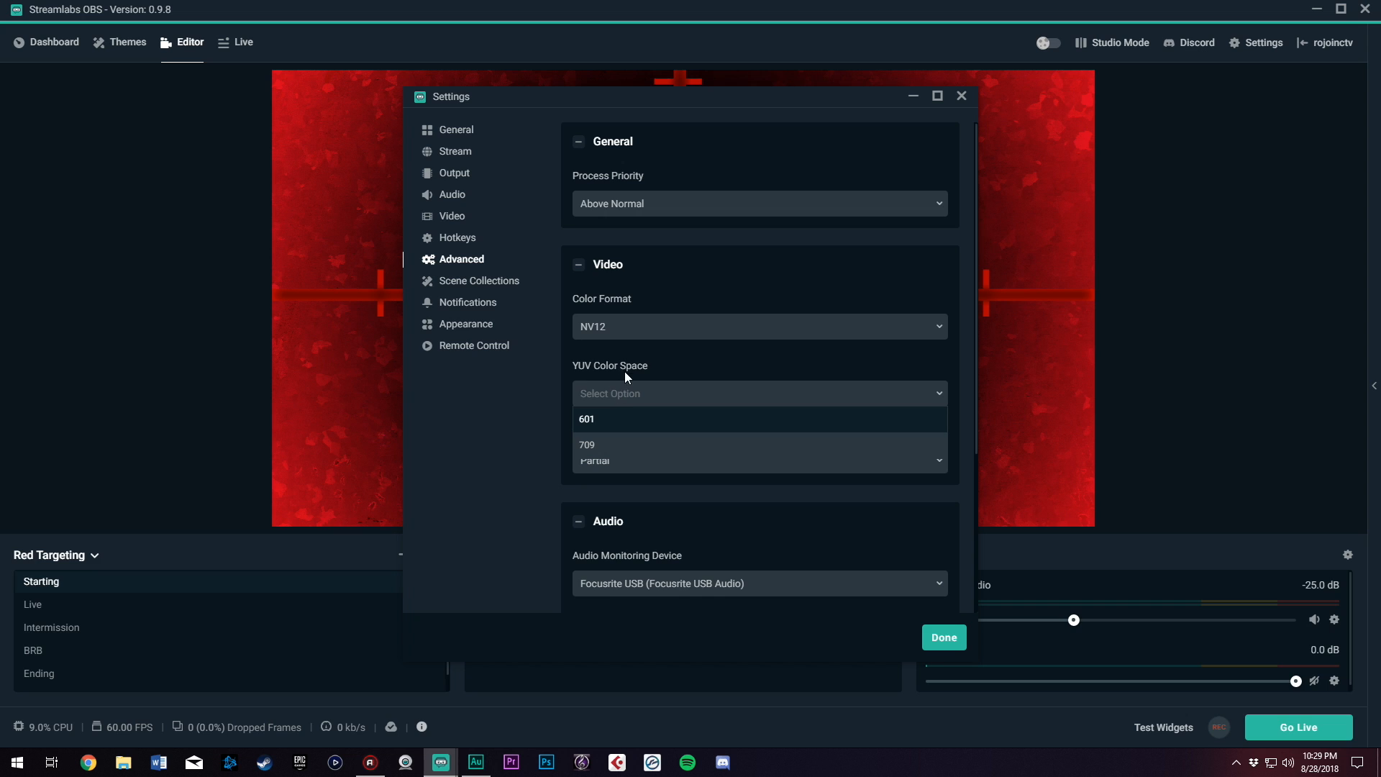
{"action": "left_click", "coordinate": [643, 369]}
{"action": "left_click", "coordinate": [627, 393]}
{"action": "left_click", "coordinate": [626, 418]}
Review the YUV color range choices, keeping Partial, and look over the advanced audio and stream delay settings.
{"action": "left_click", "coordinate": [627, 460]}
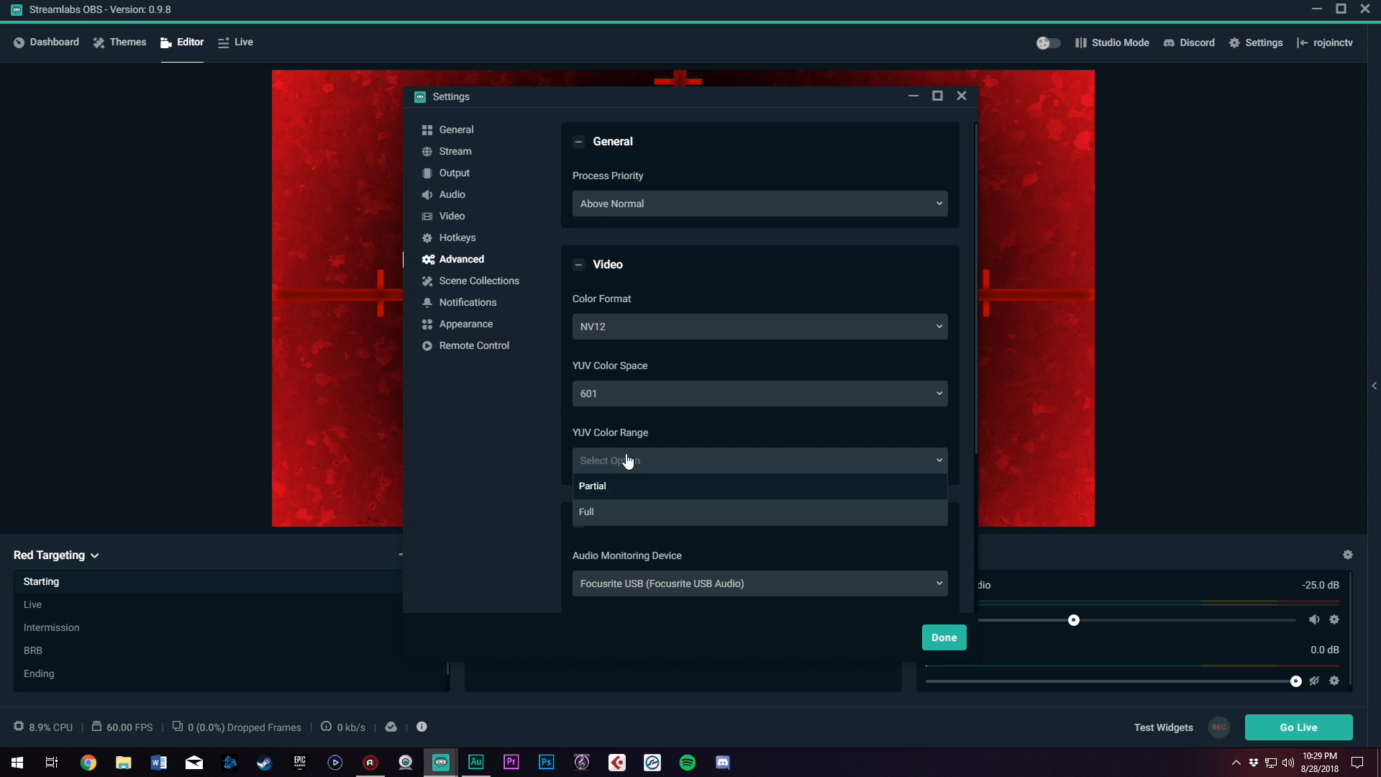
{"action": "left_click", "coordinate": [627, 431]}
{"action": "left_click", "coordinate": [610, 459]}
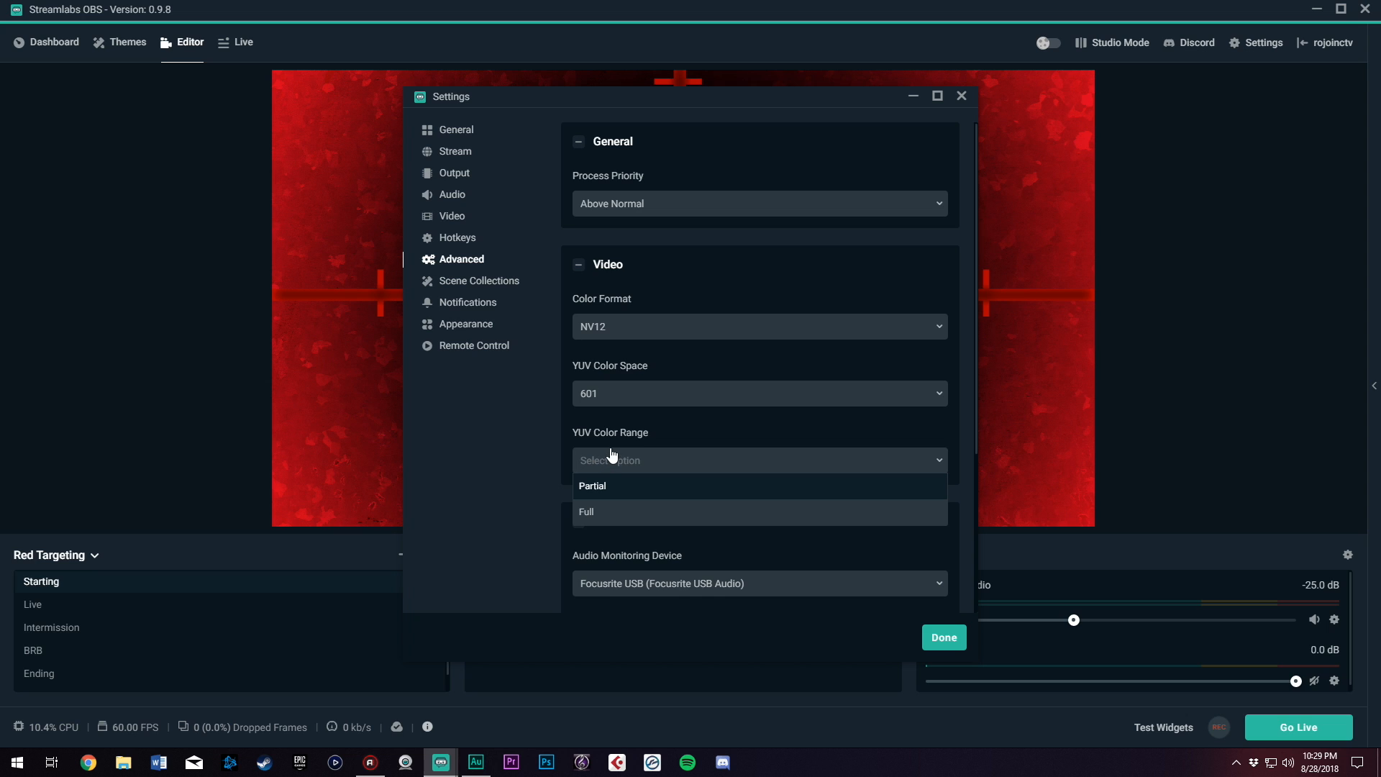
{"action": "left_click", "coordinate": [623, 435]}
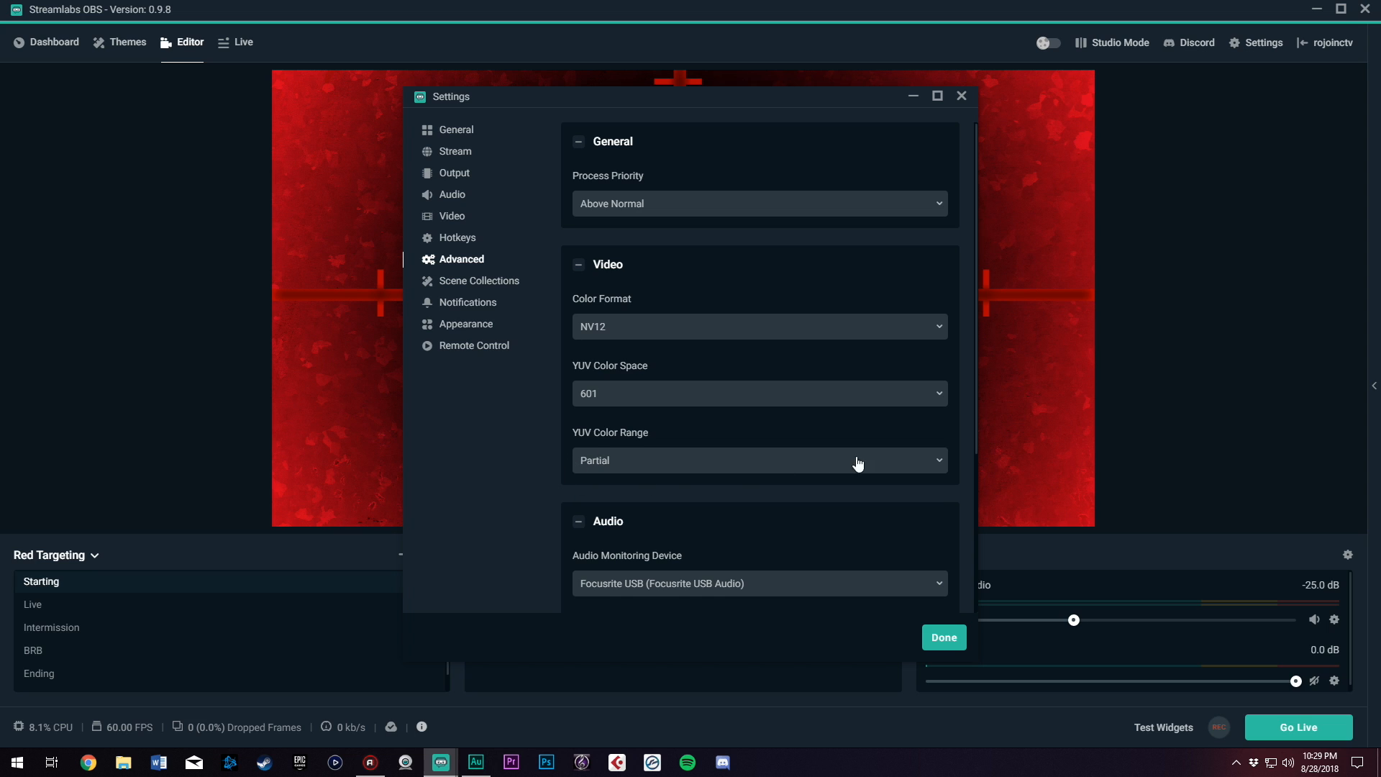
{"action": "scroll", "coordinate": [899, 461], "scroll_direction": "down", "scroll_amount": 2}
{"action": "scroll", "coordinate": [939, 452], "scroll_direction": "down", "scroll_amount": 1}
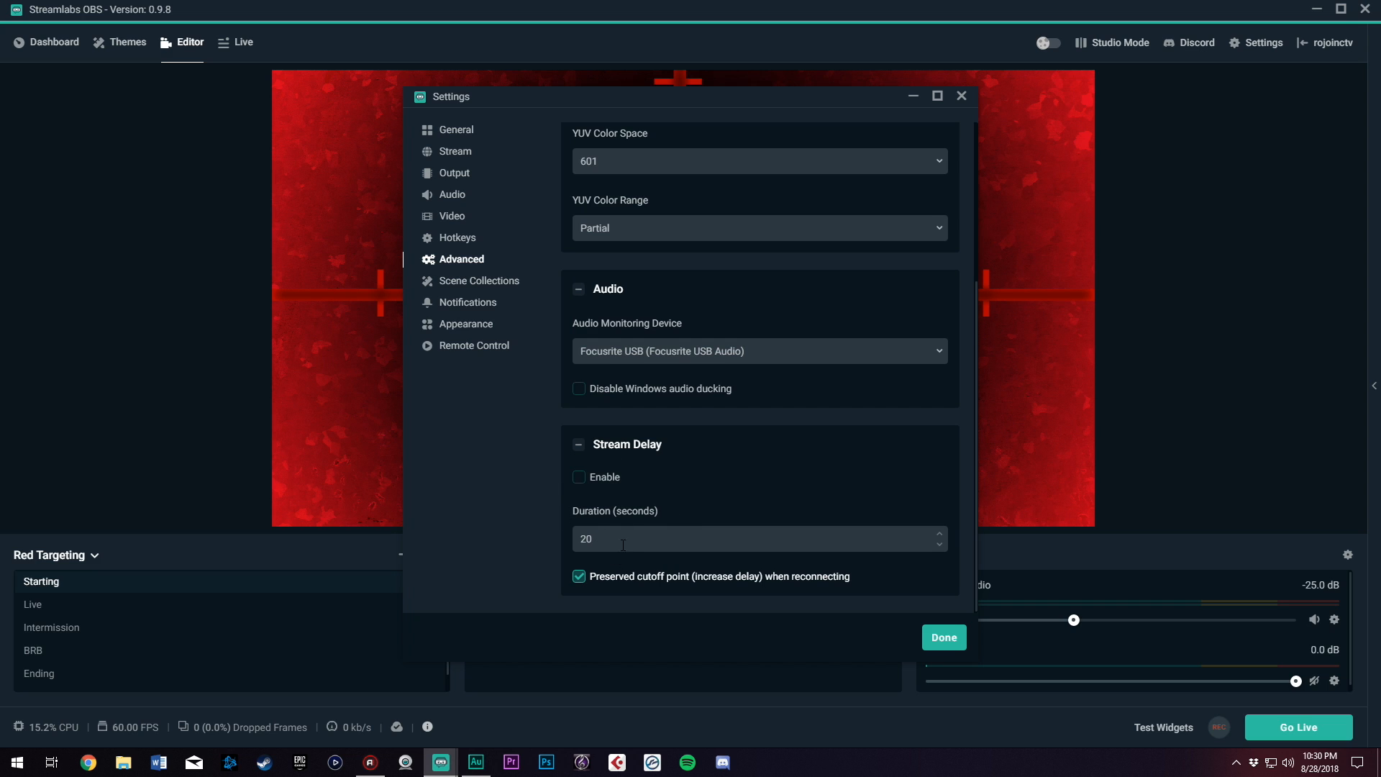
{"action": "scroll", "coordinate": [554, 512], "scroll_direction": "up", "scroll_amount": 3}
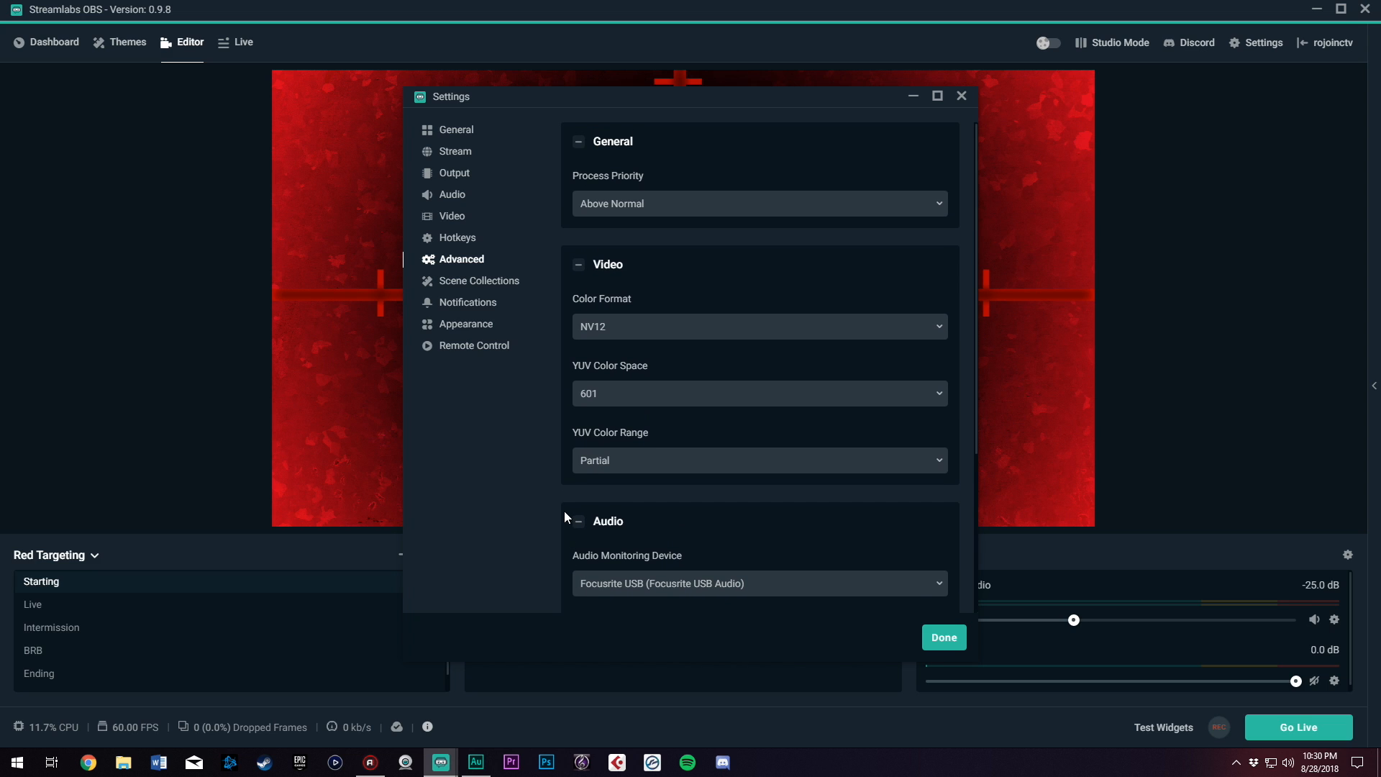
View the scene collections, notifications, appearance, remote control and general settings, and close the settings window.
{"action": "left_click", "coordinate": [475, 281]}
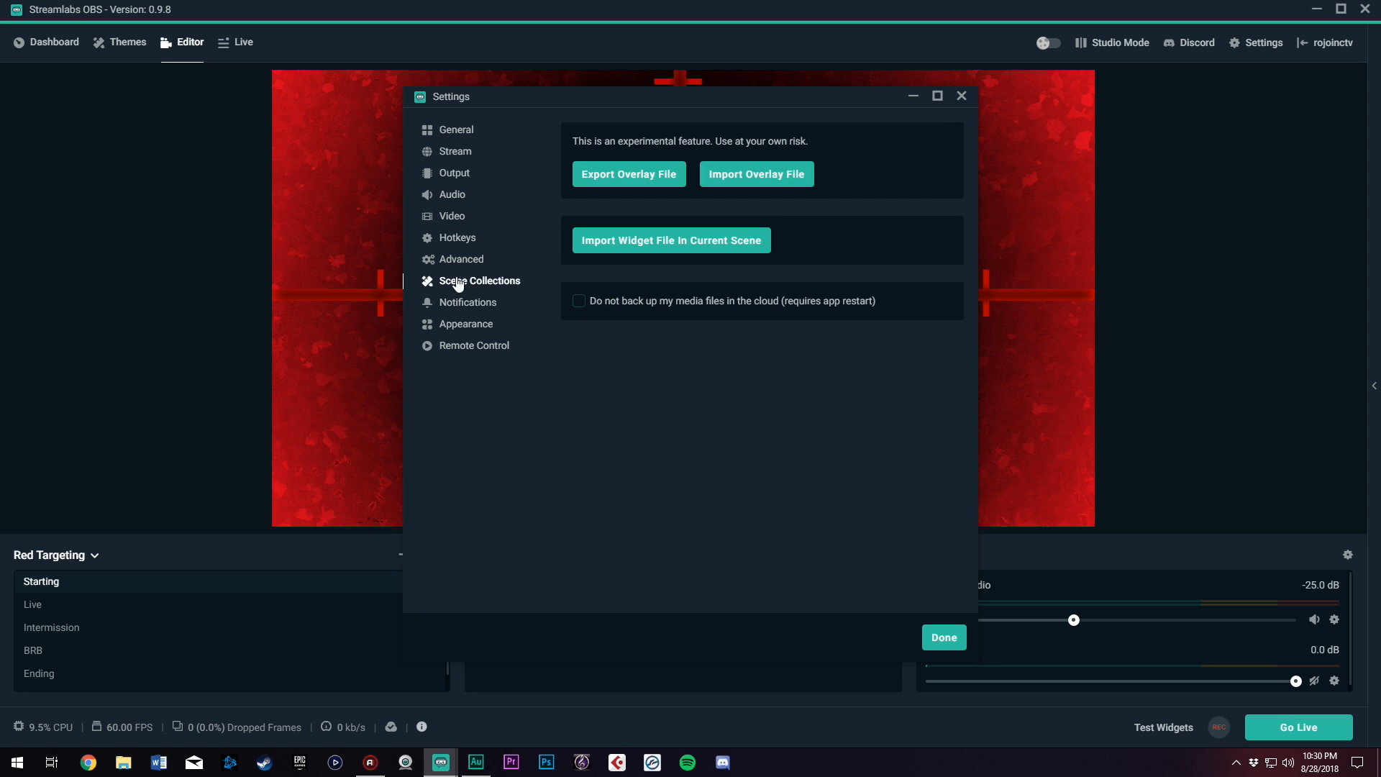
{"action": "left_click", "coordinate": [465, 303]}
{"action": "left_click", "coordinate": [471, 326]}
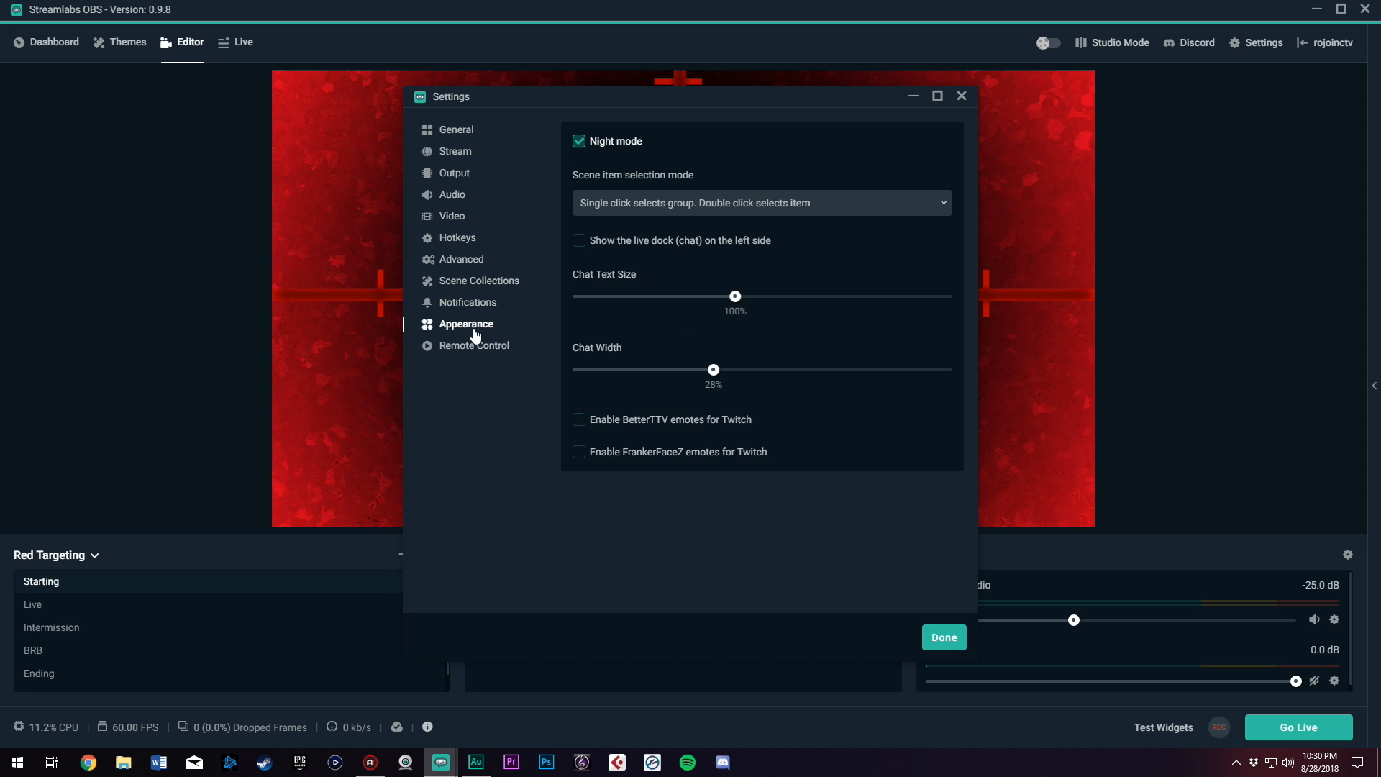
{"action": "left_click", "coordinate": [477, 347]}
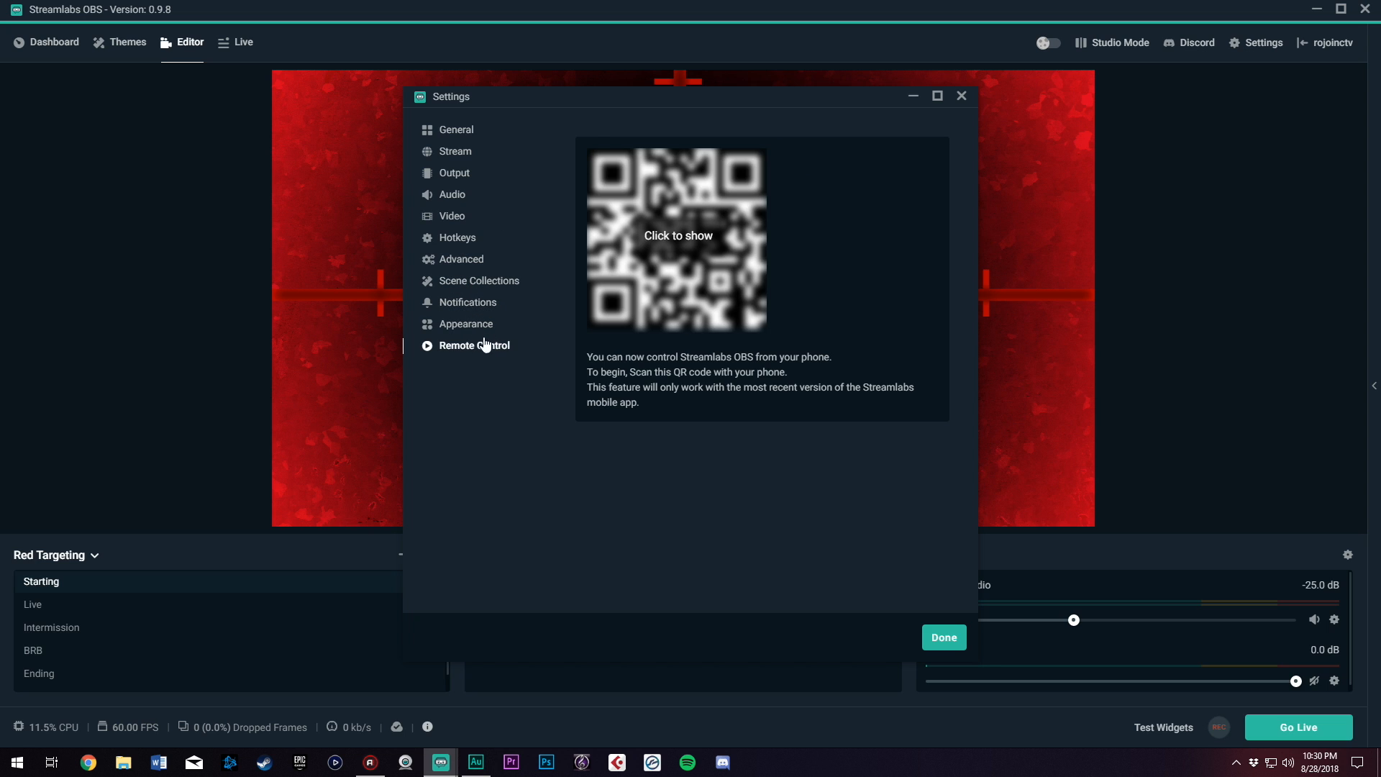
{"action": "left_click", "coordinate": [465, 134]}
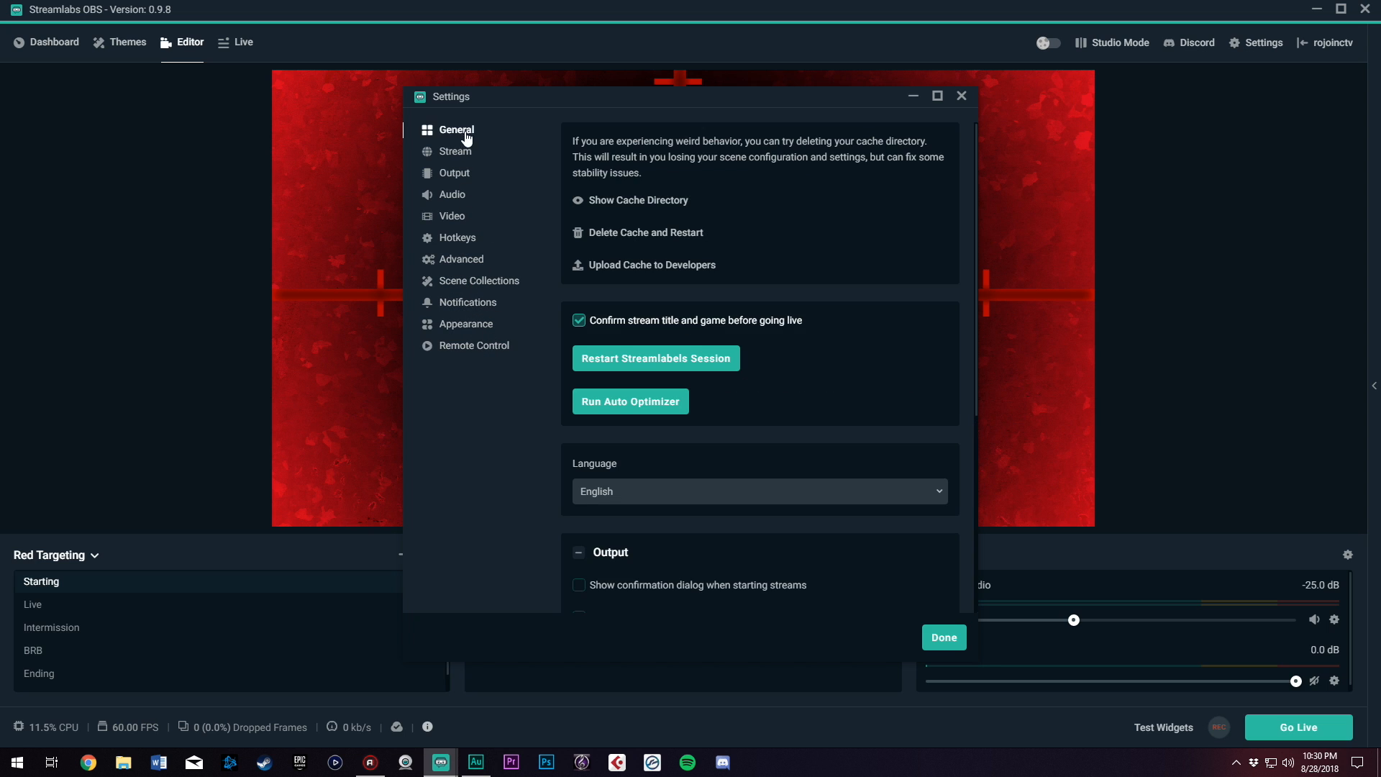
{"action": "left_click", "coordinate": [961, 97]}
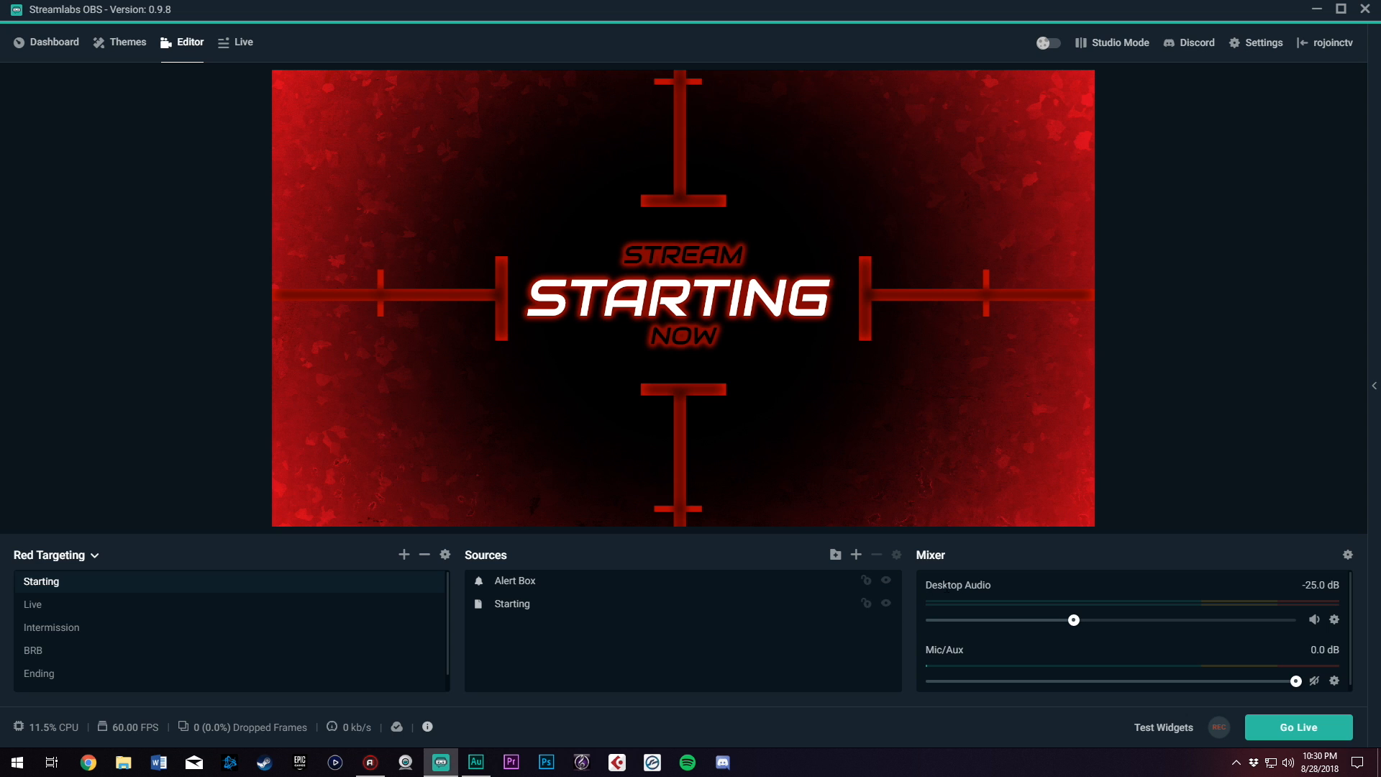
Review the audio monitoring choices for Mic/Aux in the mixer's advanced audio settings, keeping Monitor Off.
{"action": "mouse_move", "coordinate": [919, 556]}
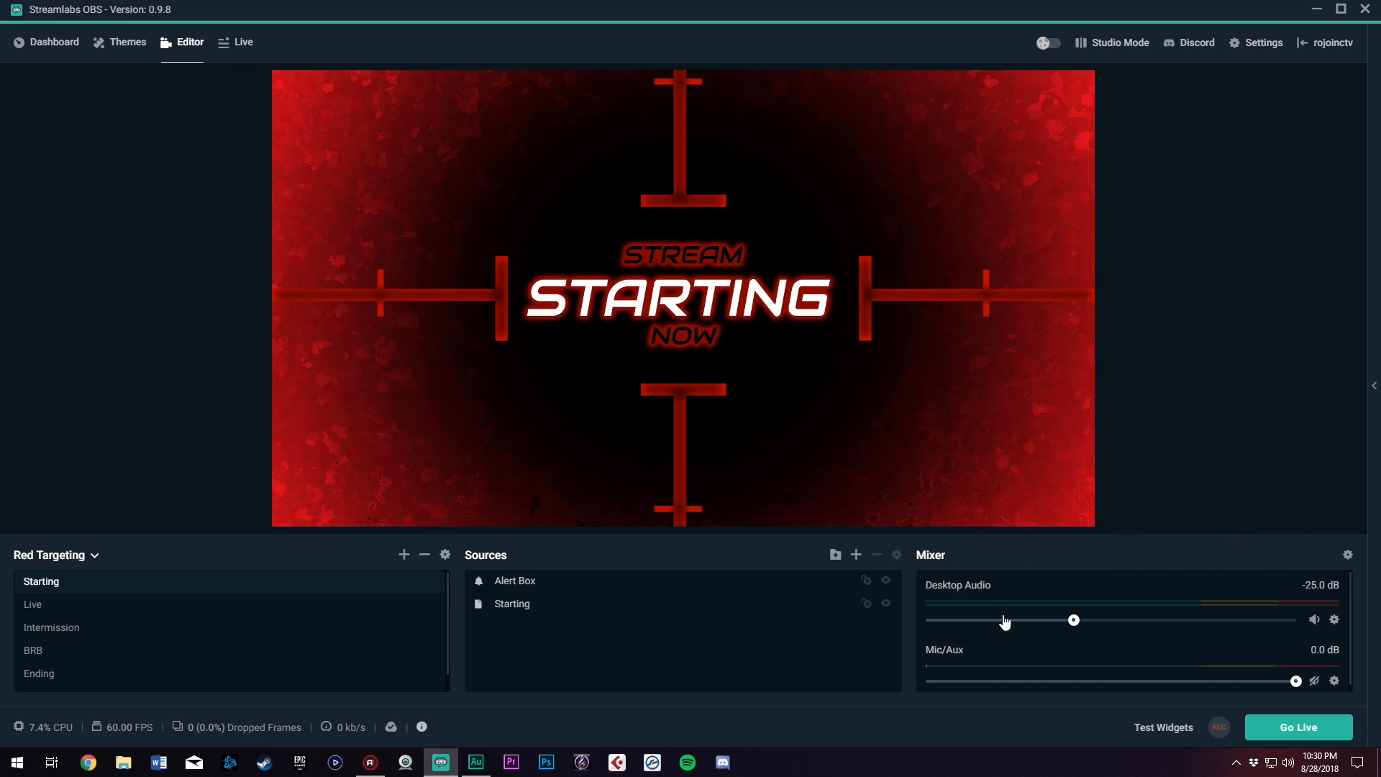
{"action": "left_click", "coordinate": [1348, 556]}
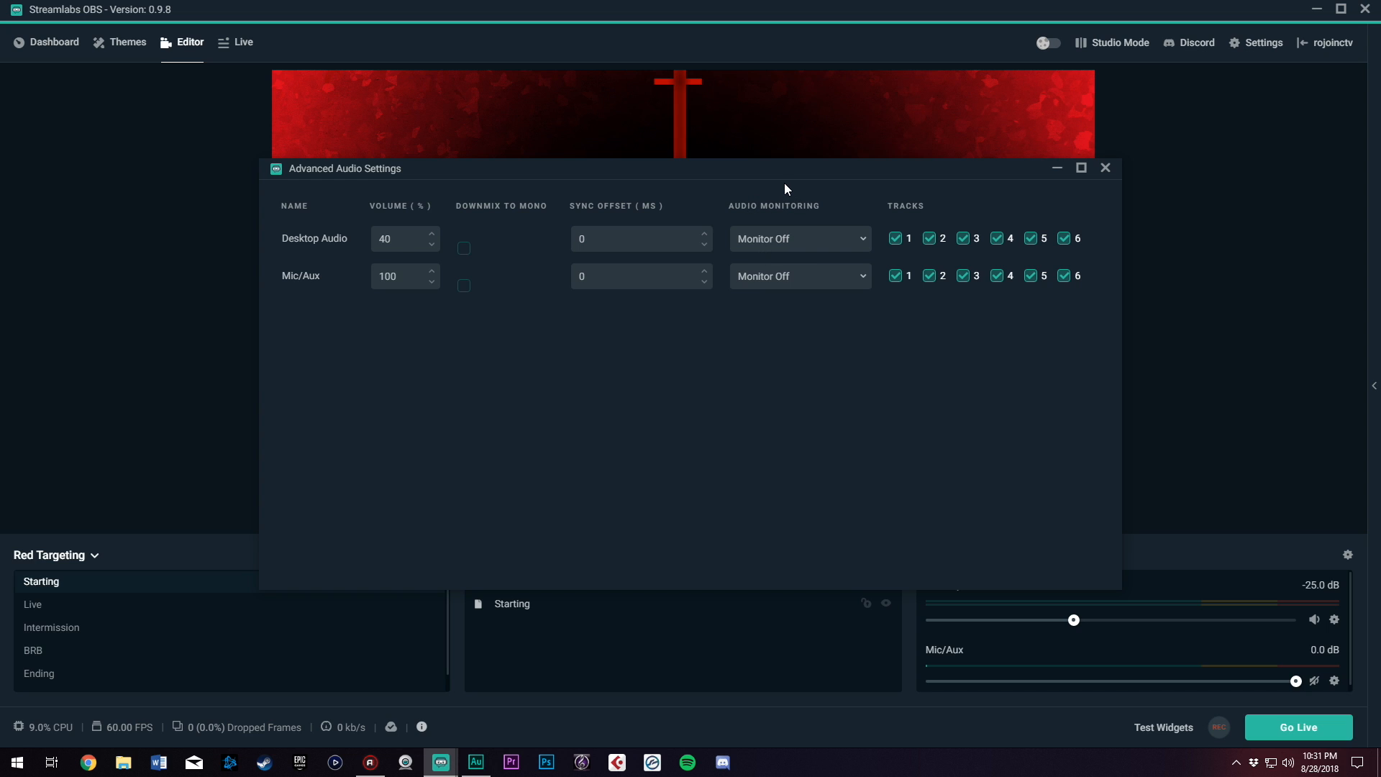
{"action": "left_click", "coordinate": [789, 281]}
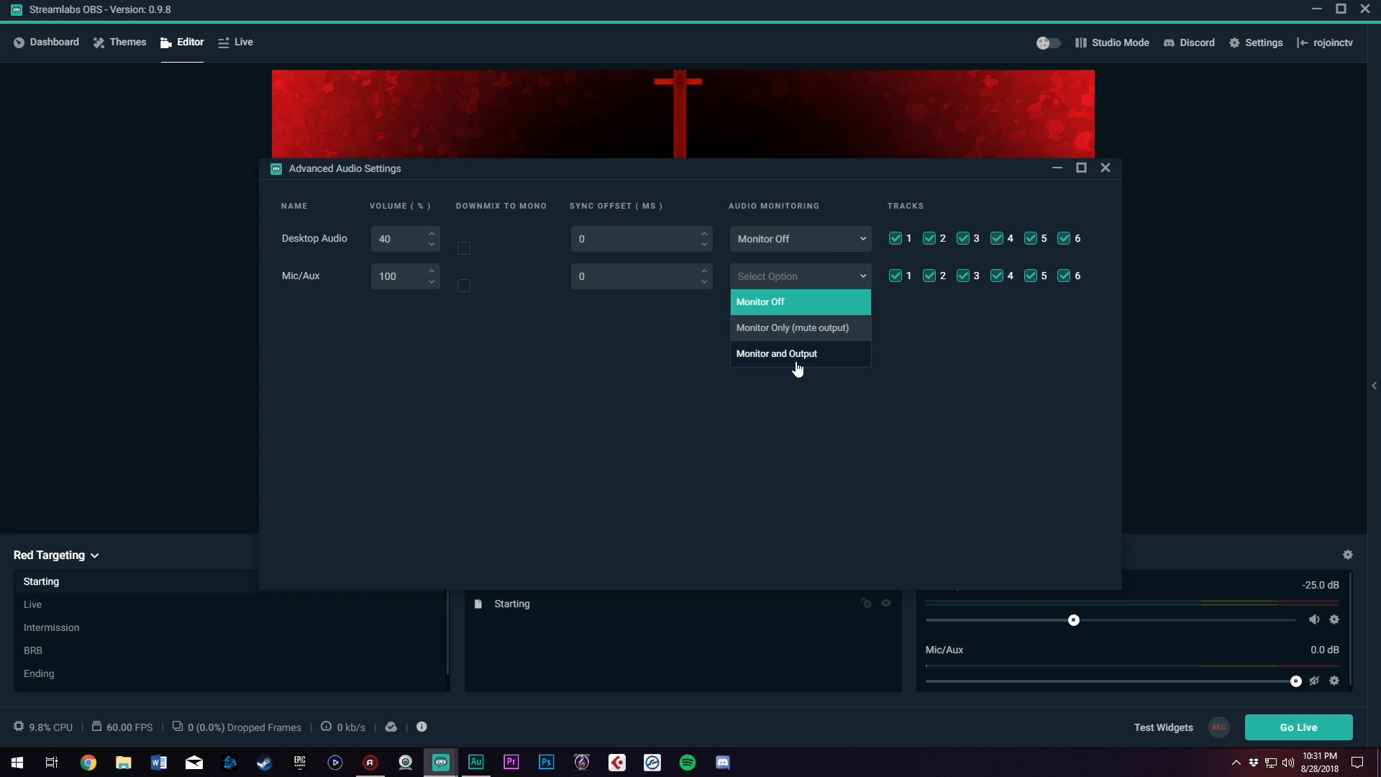
{"action": "left_click", "coordinate": [837, 295]}
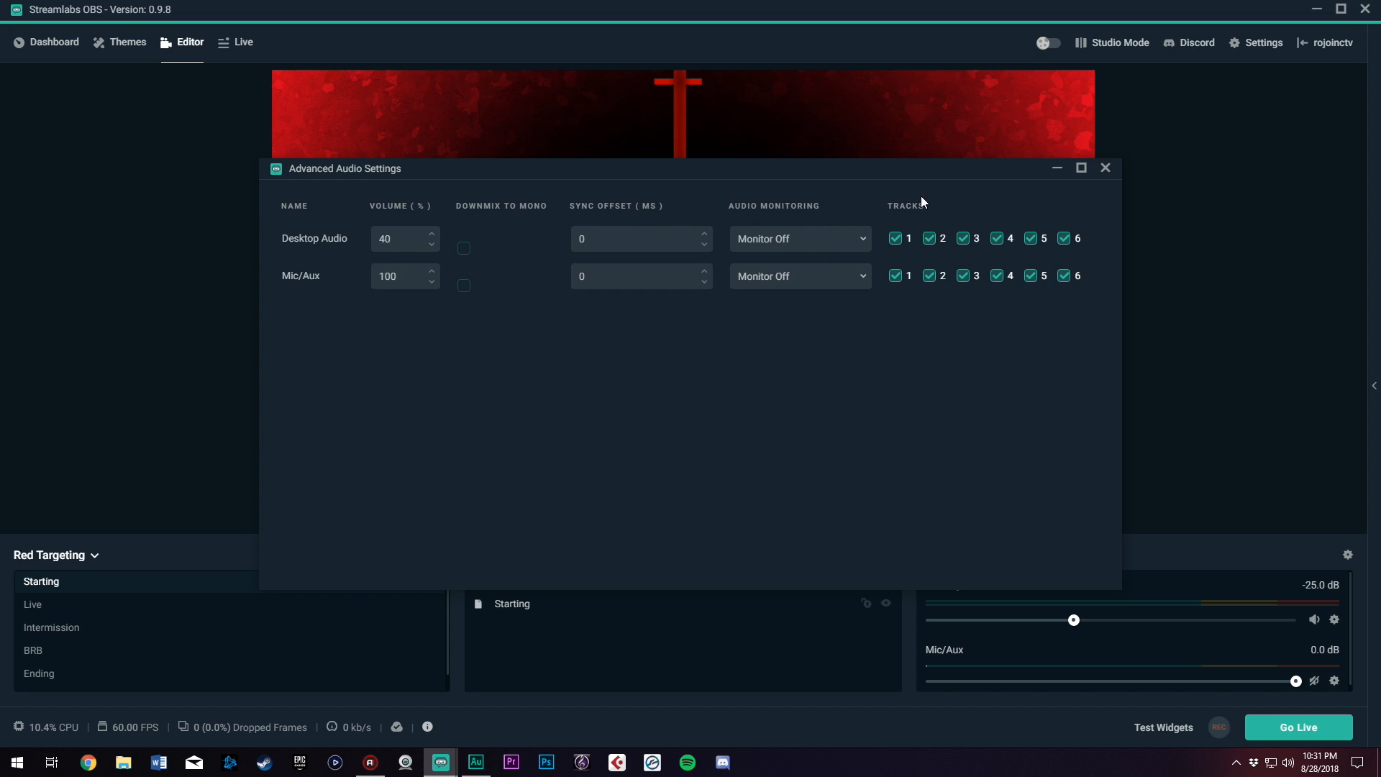
{"action": "left_click", "coordinate": [1104, 169]}
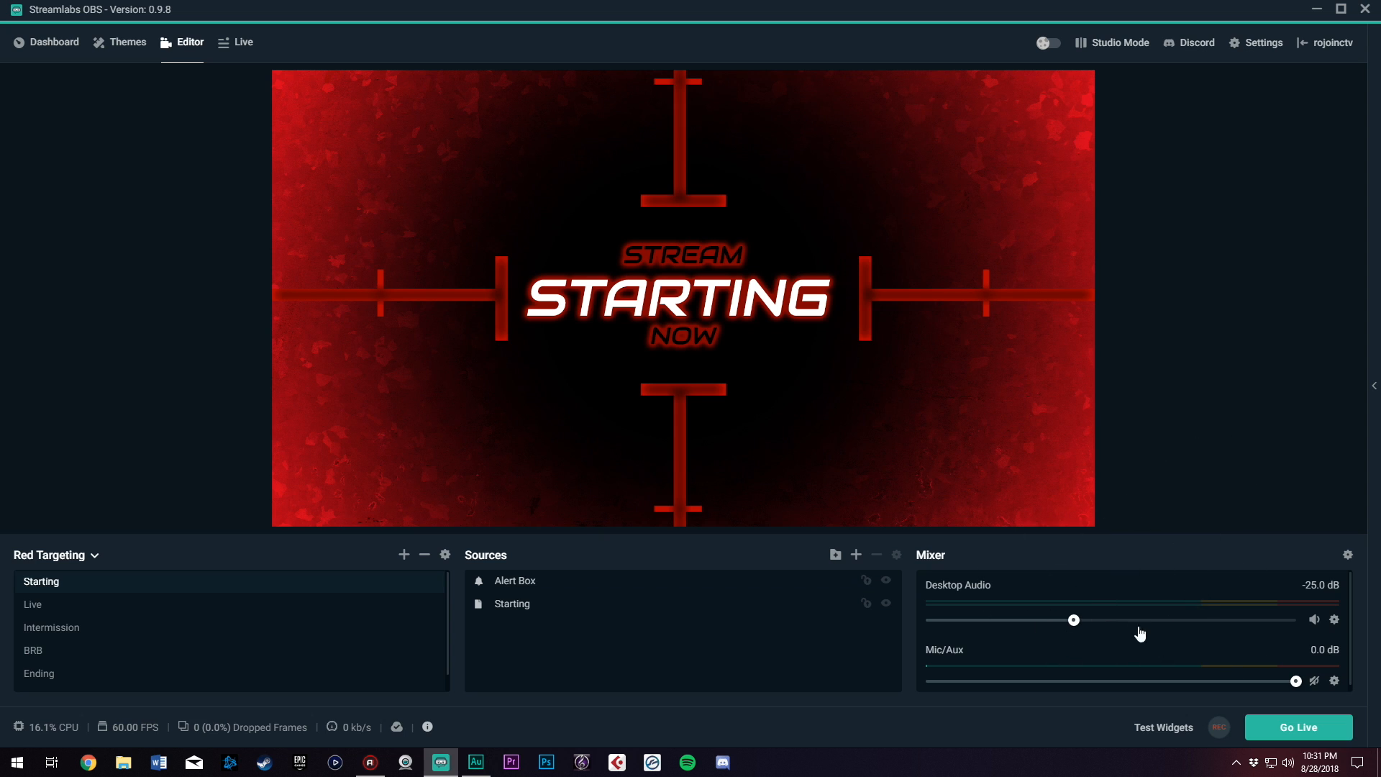
View the source filters and device properties of the Mic/Aux channel without changing them.
{"action": "scroll", "coordinate": [1124, 643], "scroll_direction": "down", "scroll_amount": 1}
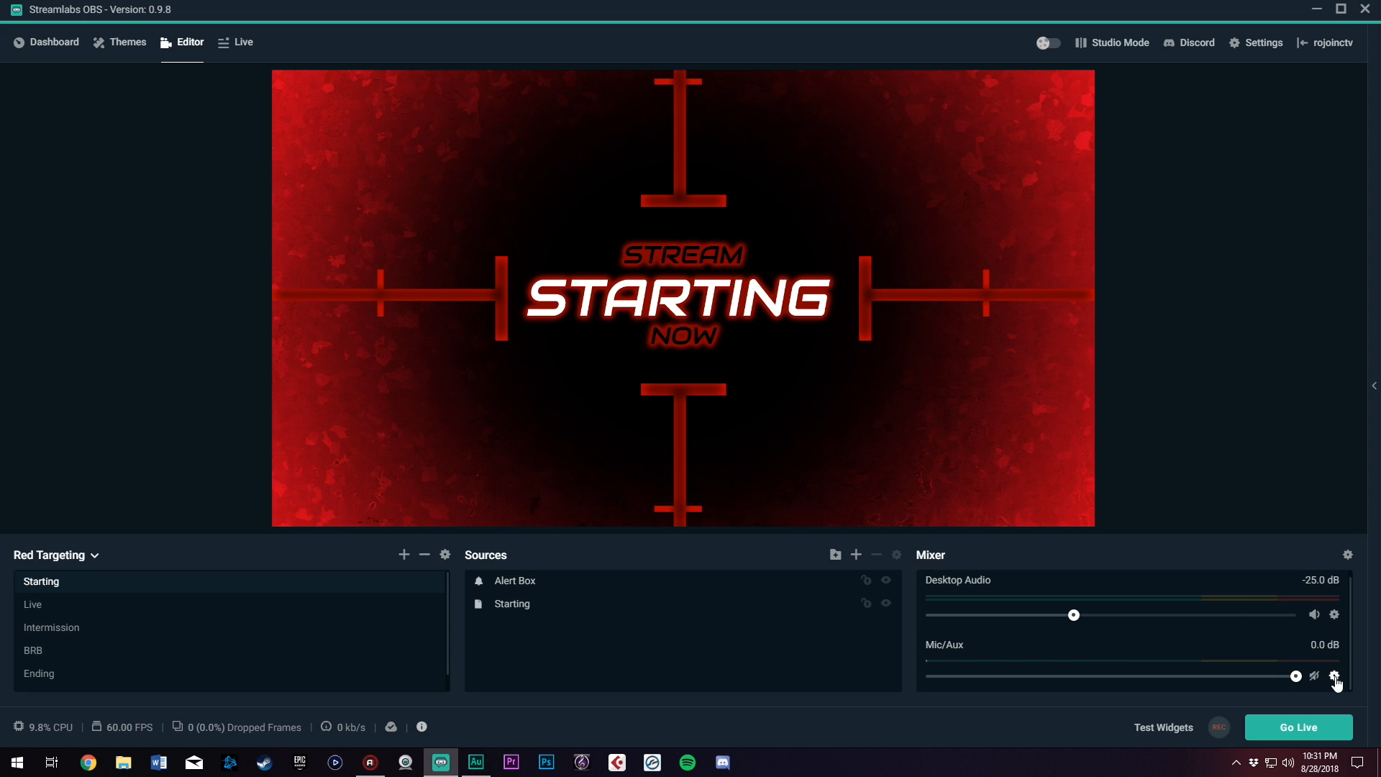
{"action": "right_click", "coordinate": [988, 651]}
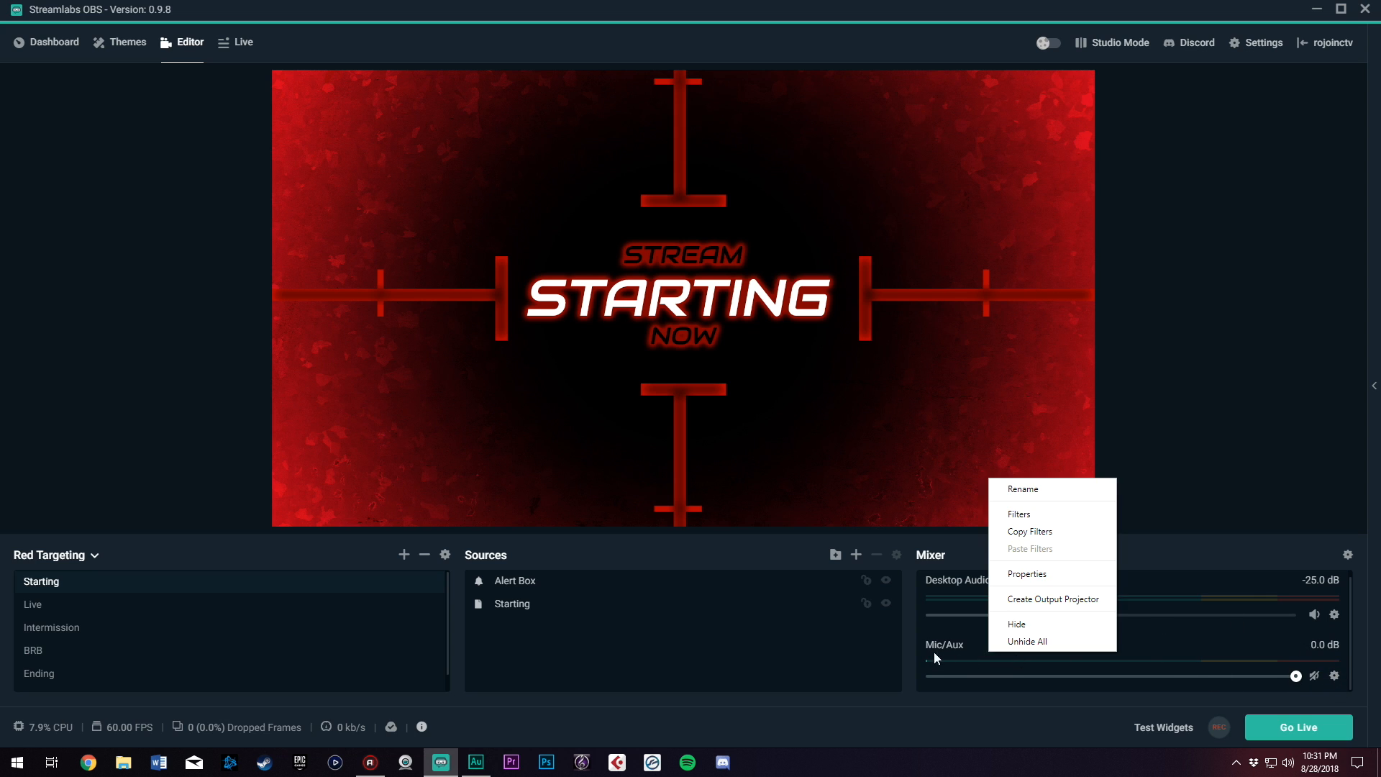
{"action": "left_click", "coordinate": [1030, 515]}
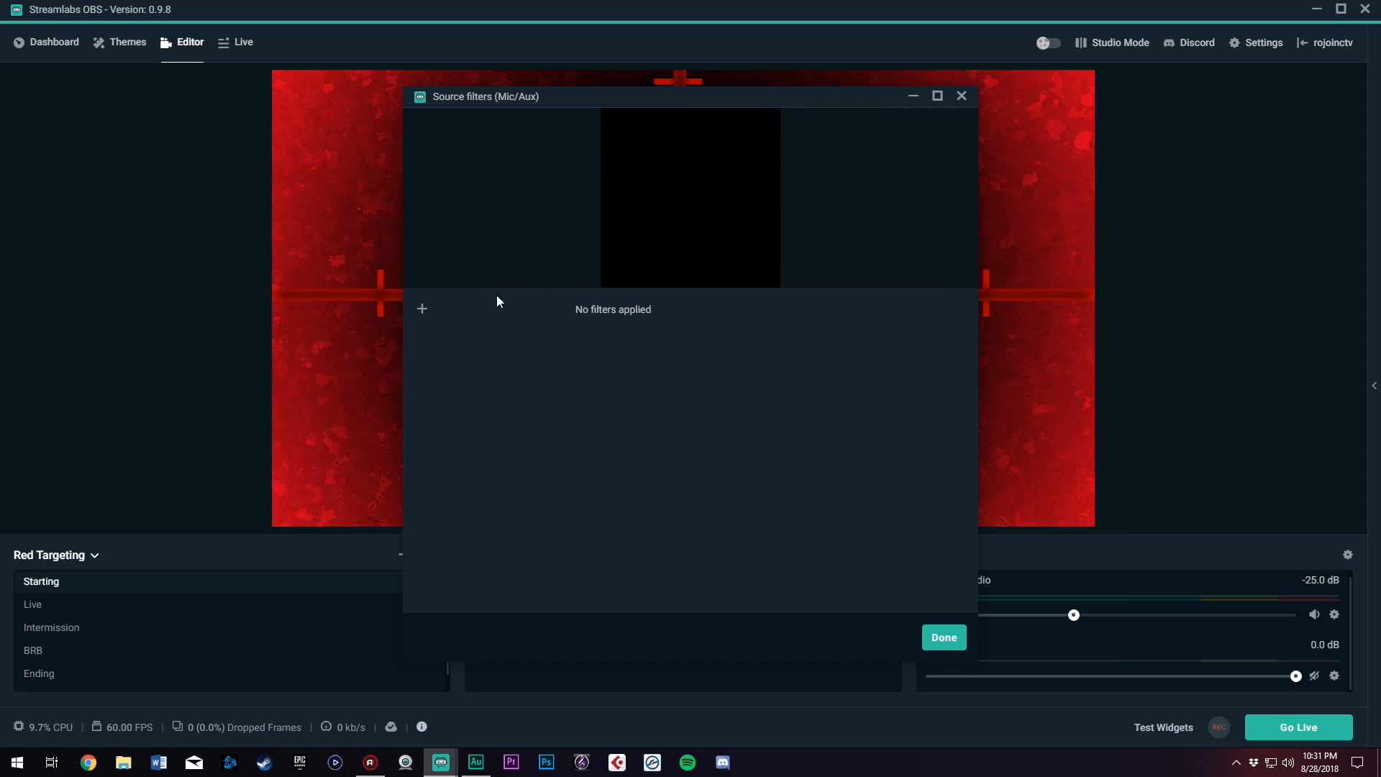
{"action": "left_click", "coordinate": [962, 97]}
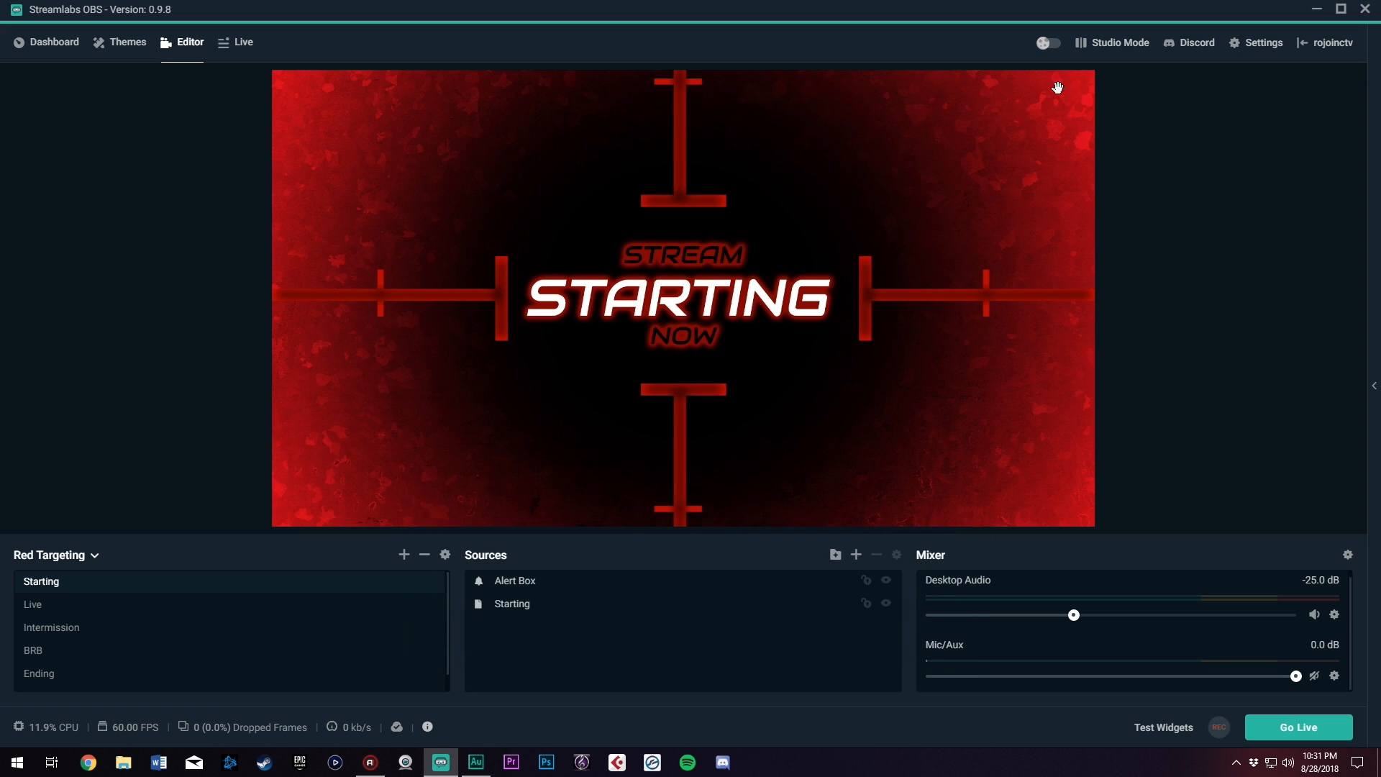
{"action": "left_click", "coordinate": [1334, 677]}
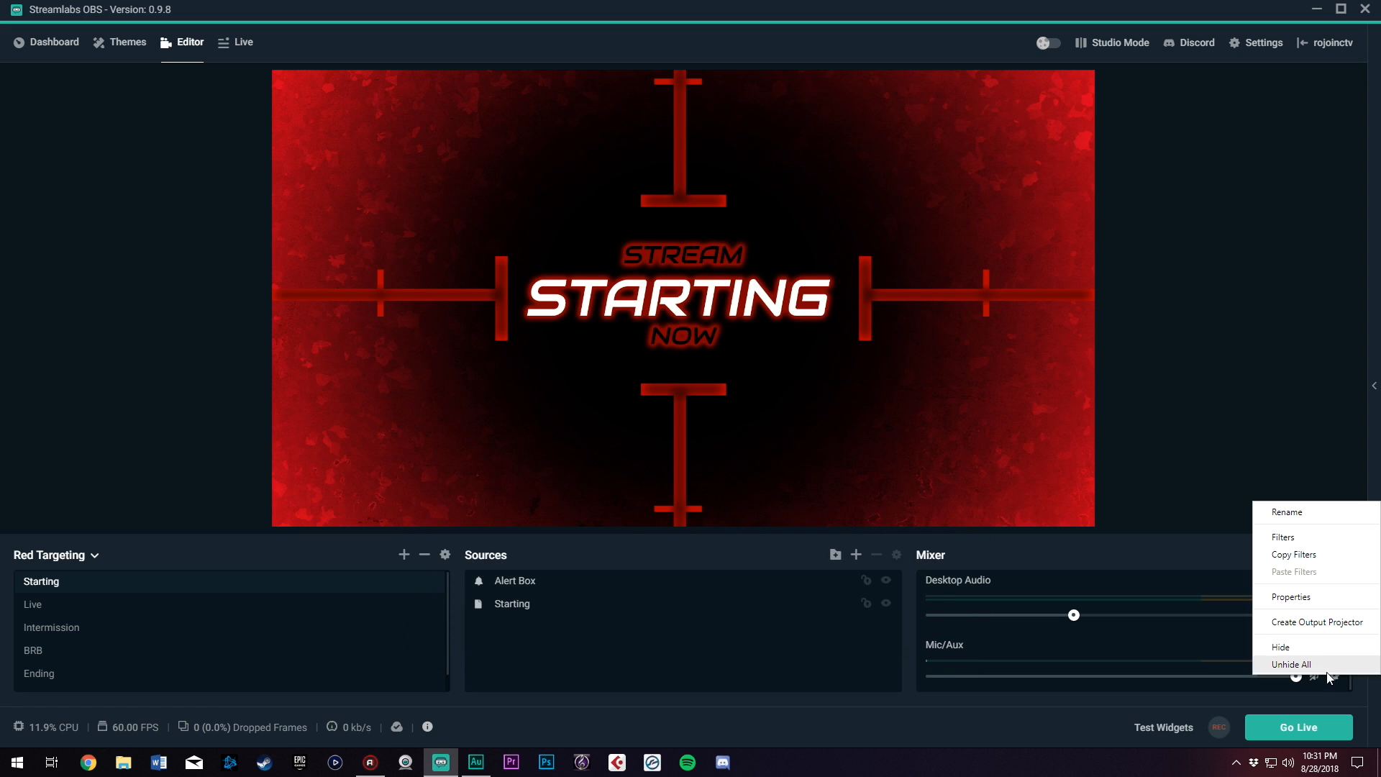
{"action": "left_click", "coordinate": [1292, 598]}
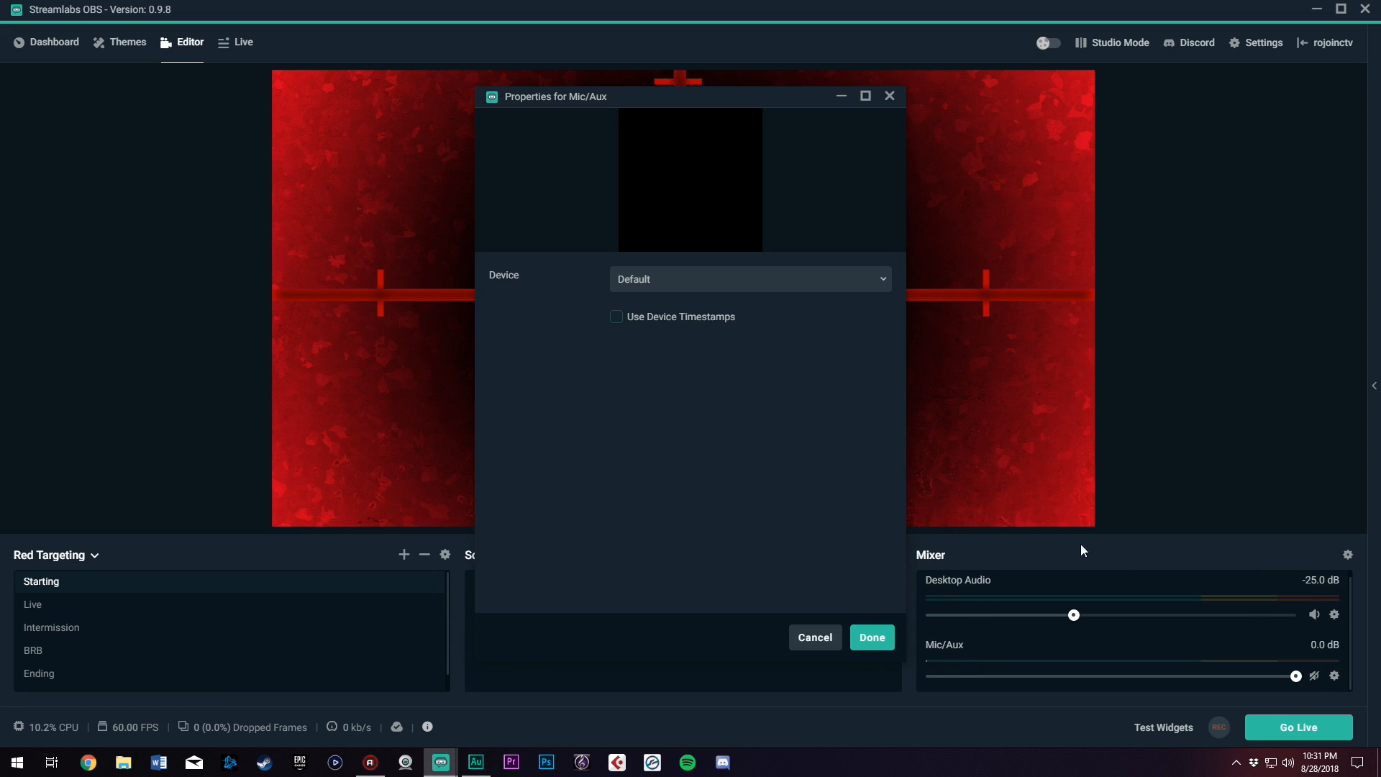
{"action": "left_click", "coordinate": [890, 95]}
{"action": "left_click", "coordinate": [1335, 676]}
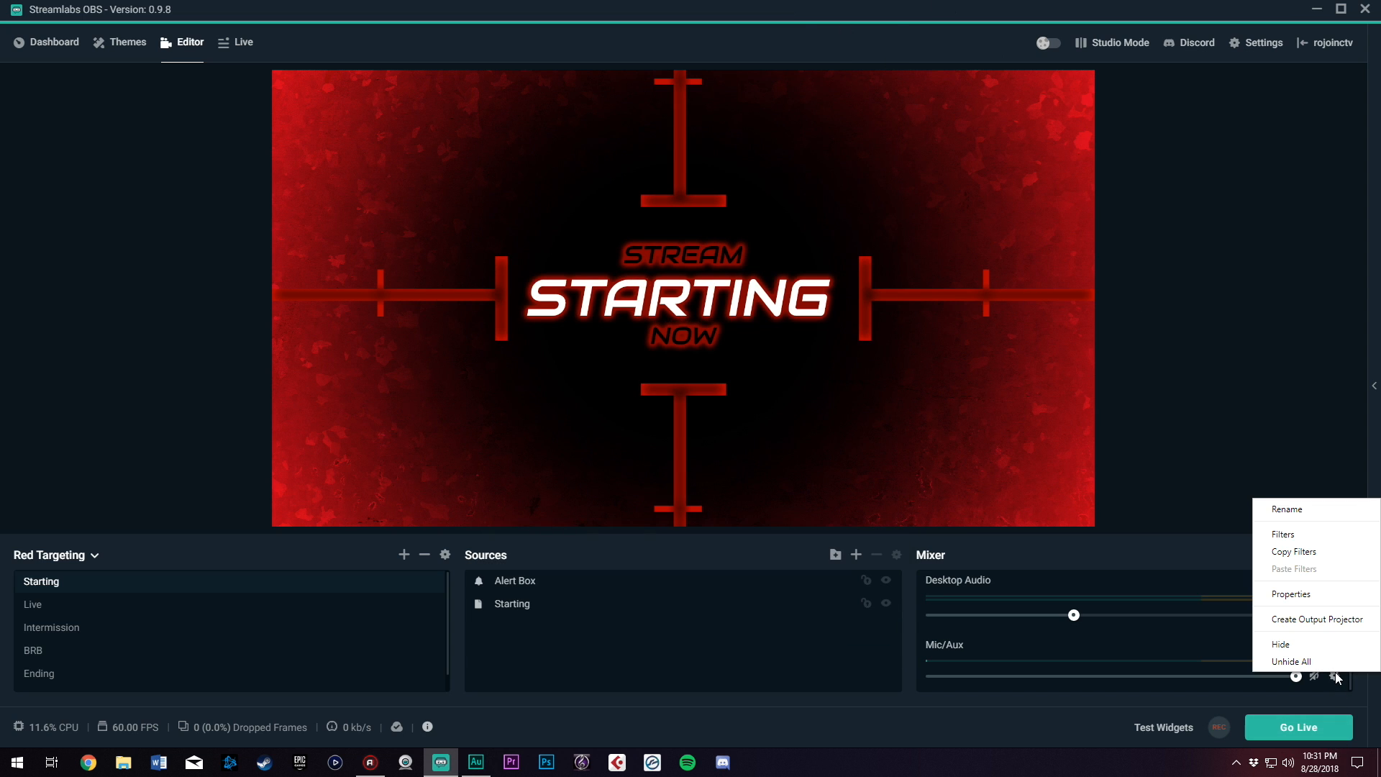
{"action": "left_click", "coordinate": [1302, 487]}
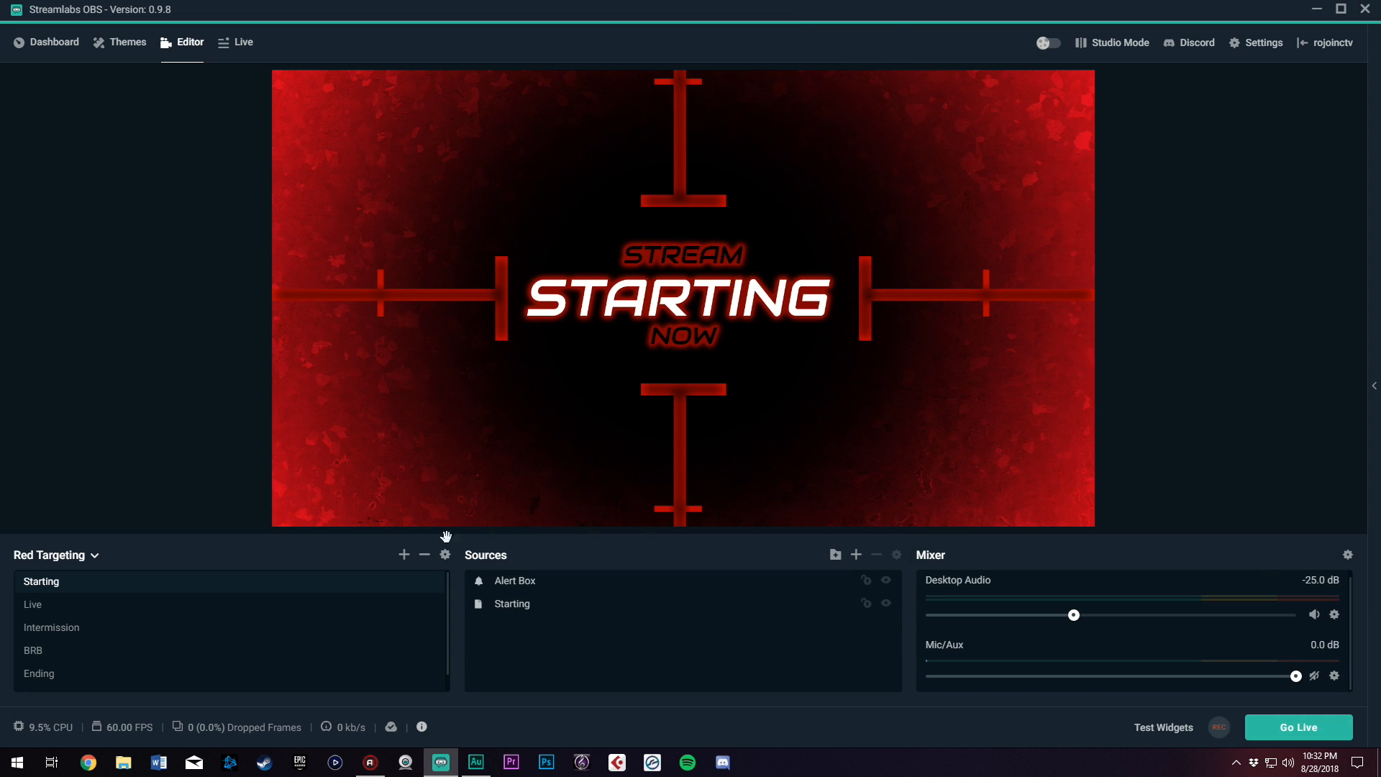
Switch to the Live scene and add a Gain filter to the Mic/Aux channel.
{"action": "left_click", "coordinate": [47, 604]}
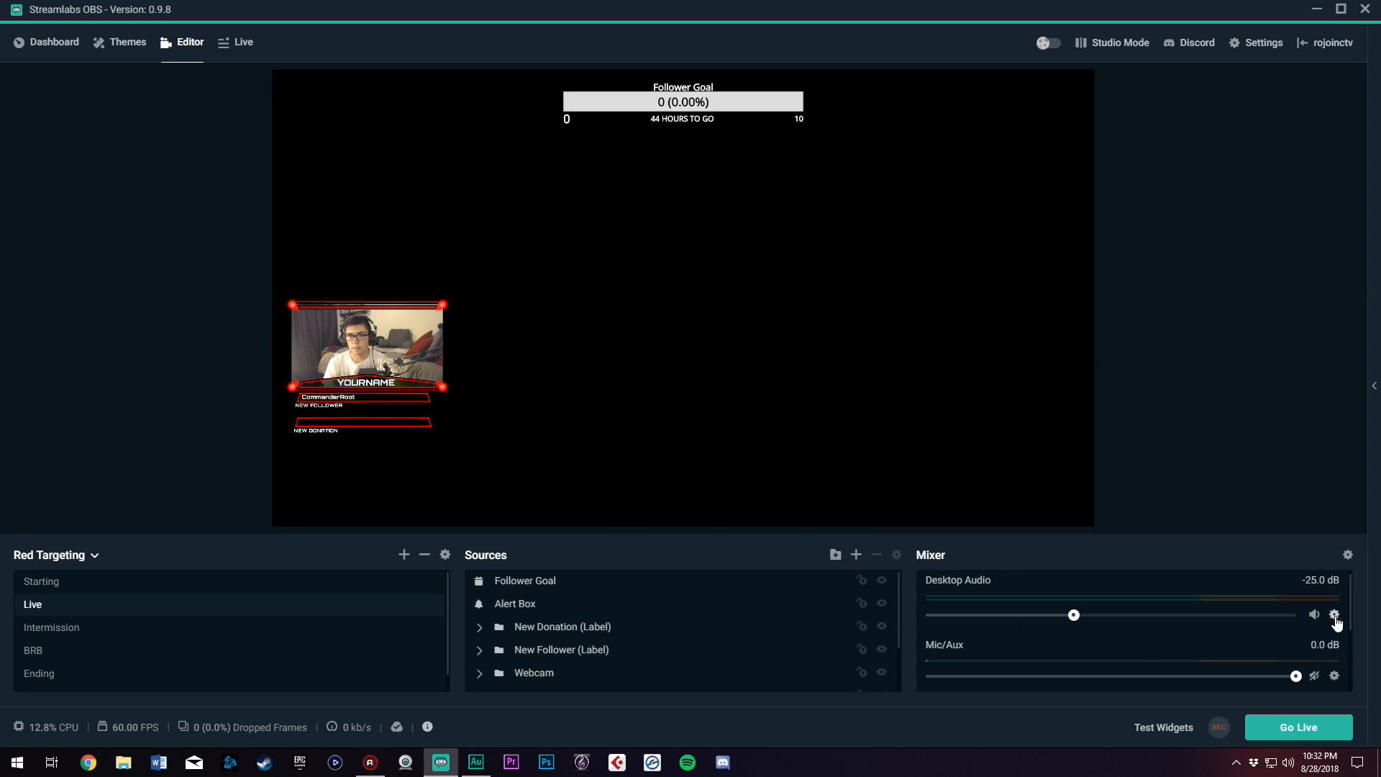
{"action": "left_click", "coordinate": [1332, 676]}
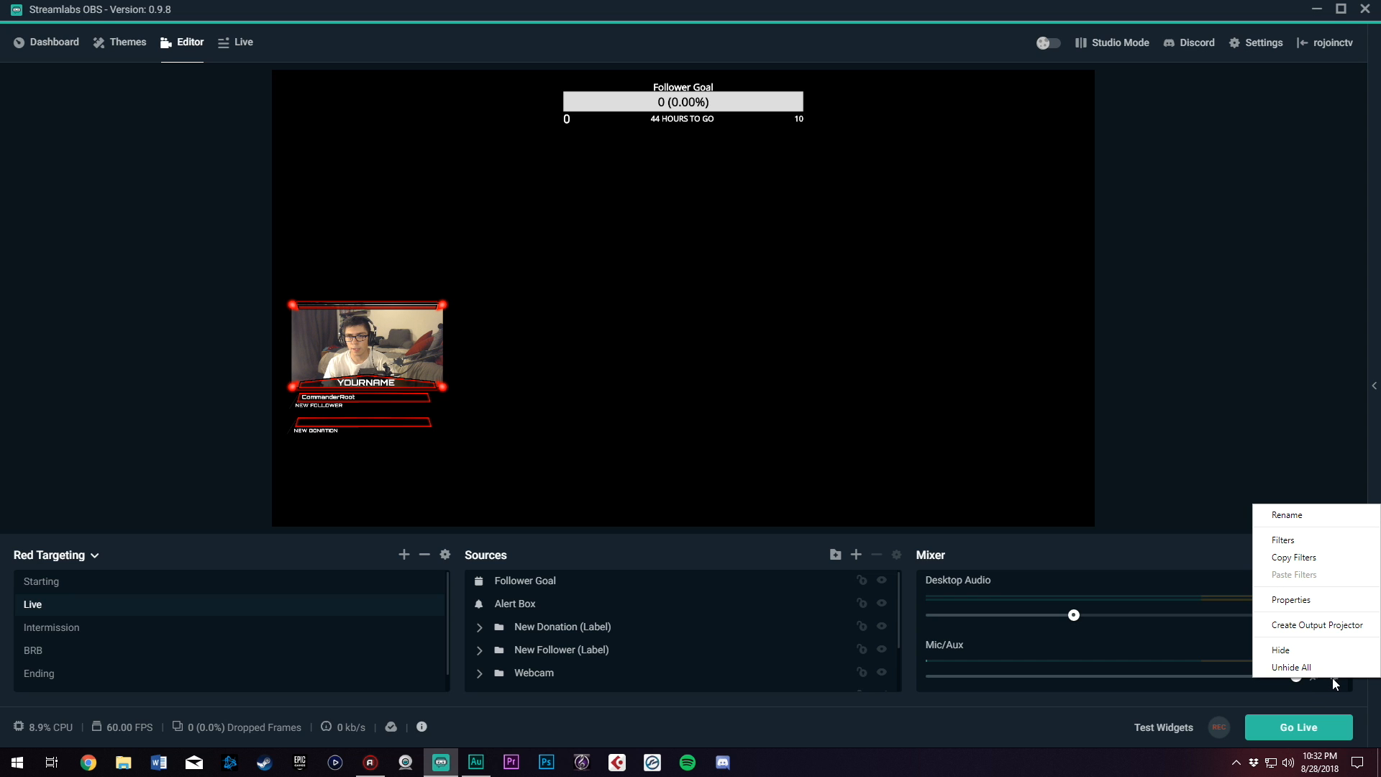
{"action": "left_click", "coordinate": [1274, 537]}
{"action": "left_click", "coordinate": [422, 308]}
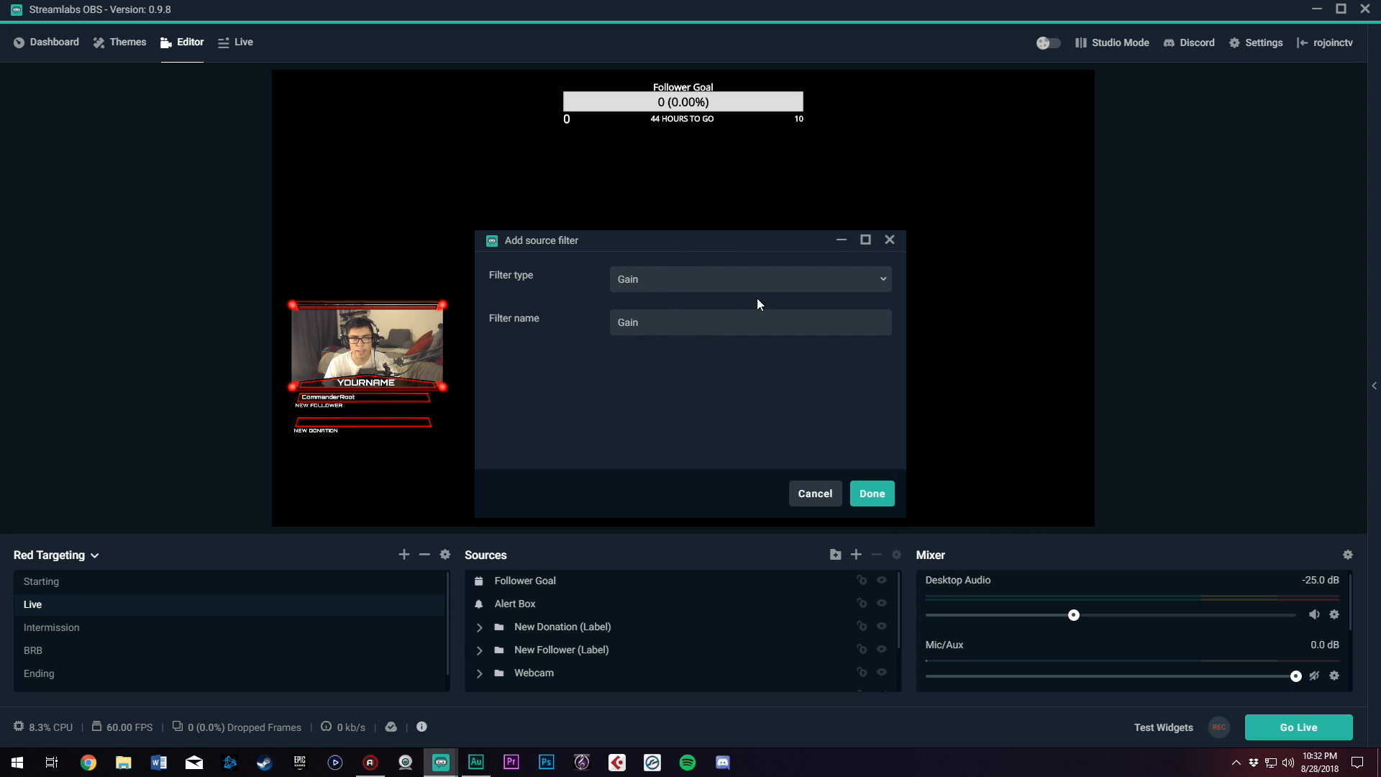
{"action": "left_click", "coordinate": [872, 495]}
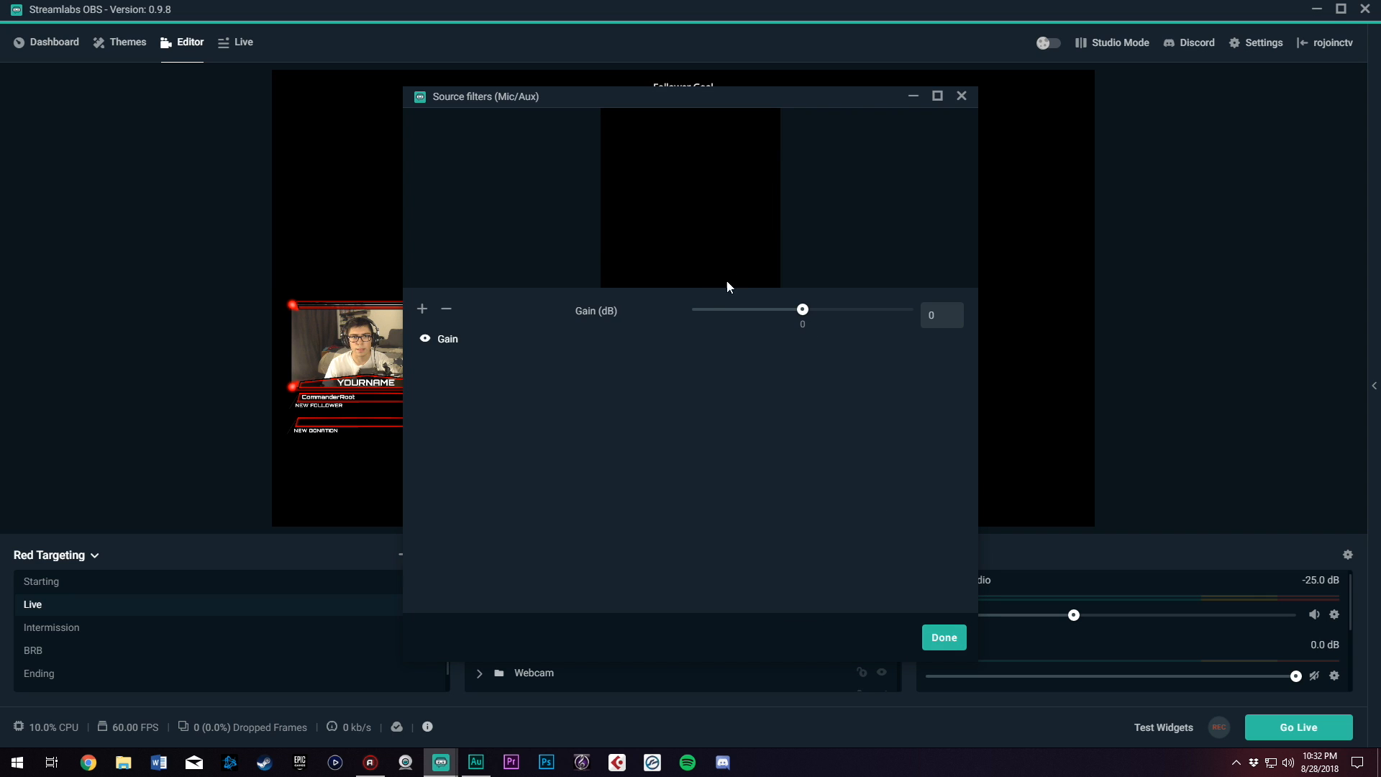
Set the Mic/Aux Gain filter to 5 dB and close the source filters.
{"action": "left_click_drag", "start_coordinate": [939, 314], "coordinate": [914, 316]}
{"action": "type", "text": "5"}
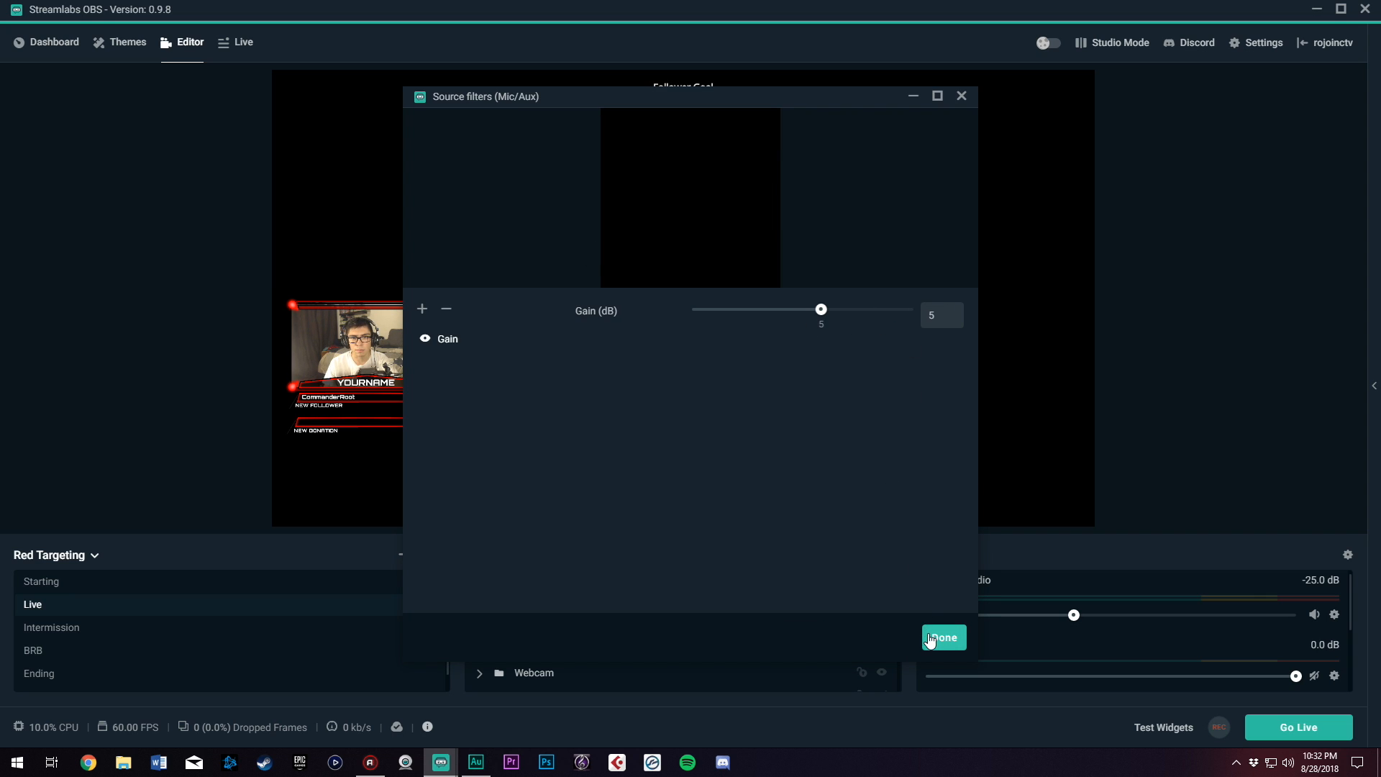
{"action": "left_click", "coordinate": [930, 639]}
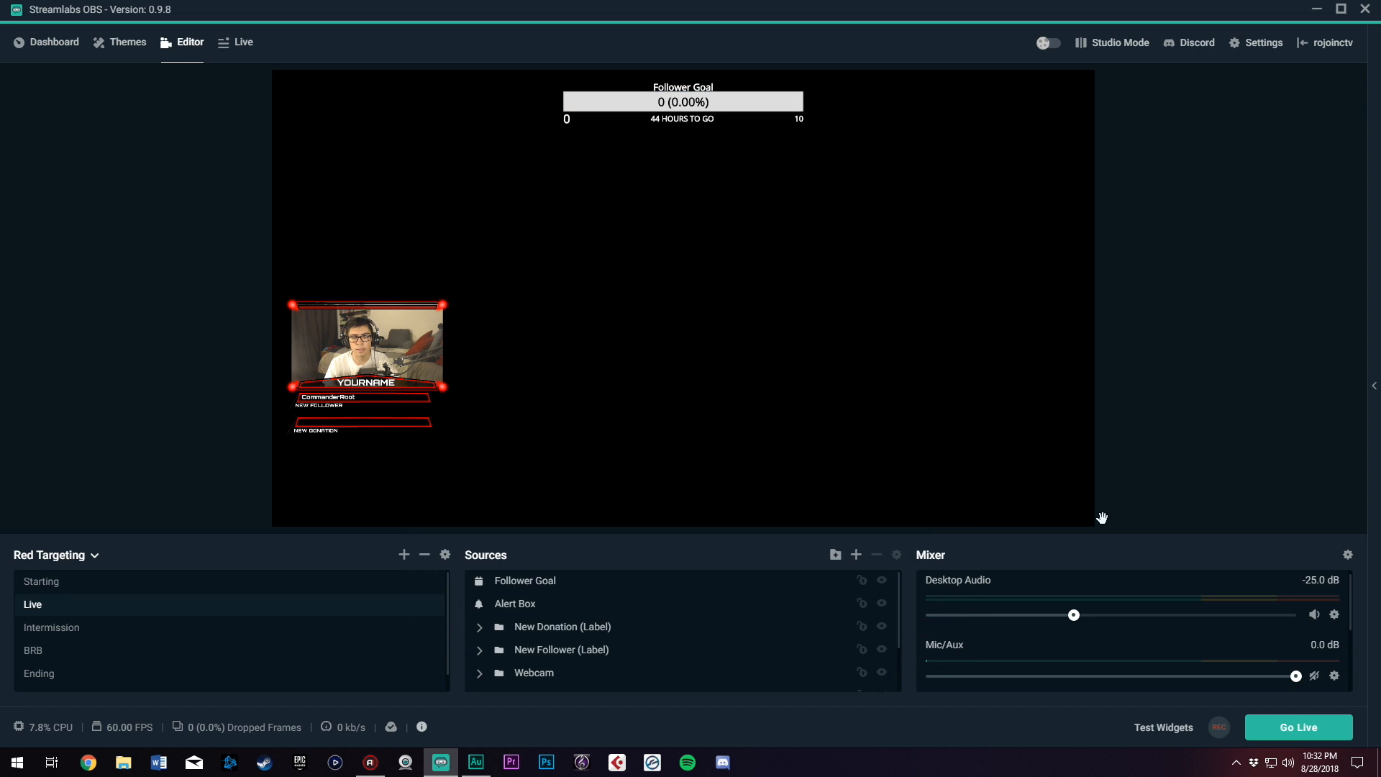
Review the other filter types available for Mic/Aux without adding one, and return to the Starting scene.
{"action": "left_click", "coordinate": [1335, 676]}
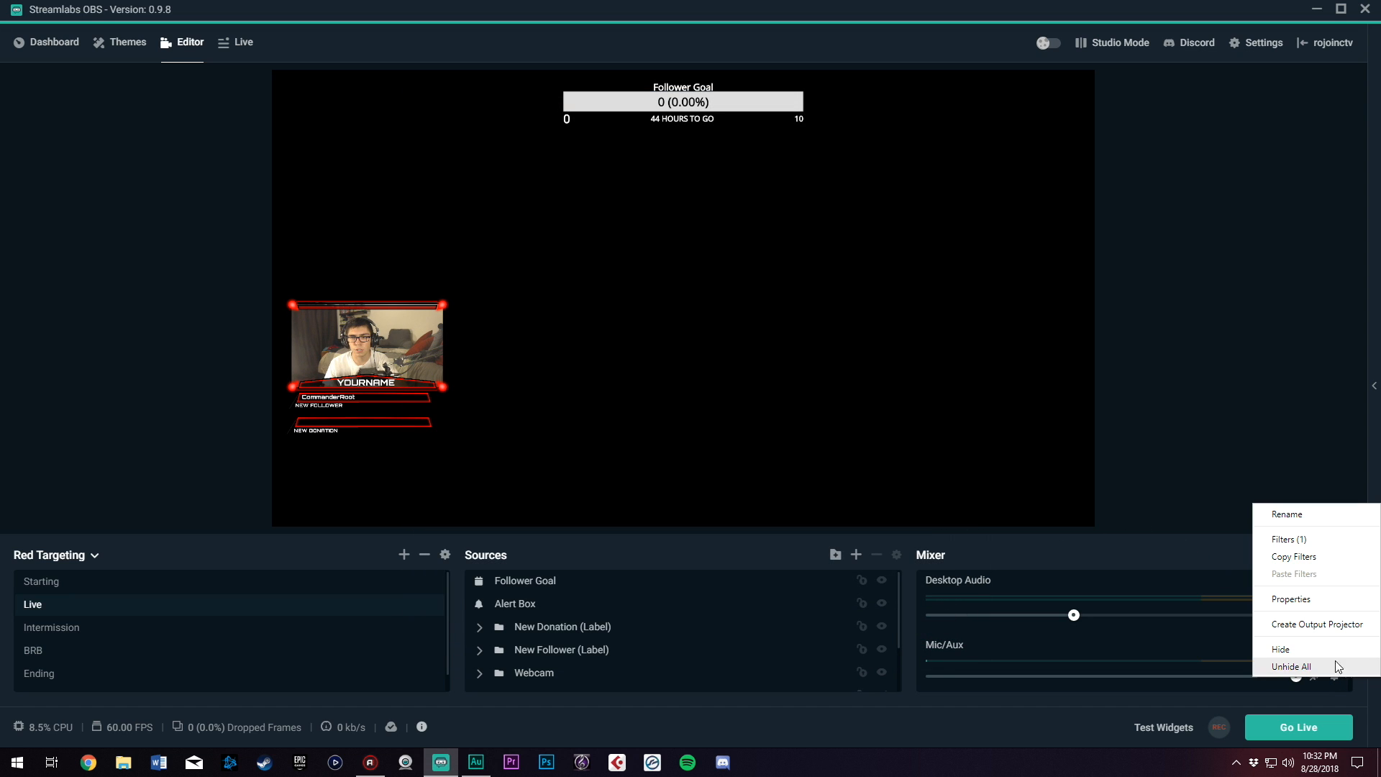
{"action": "left_click", "coordinate": [1319, 543]}
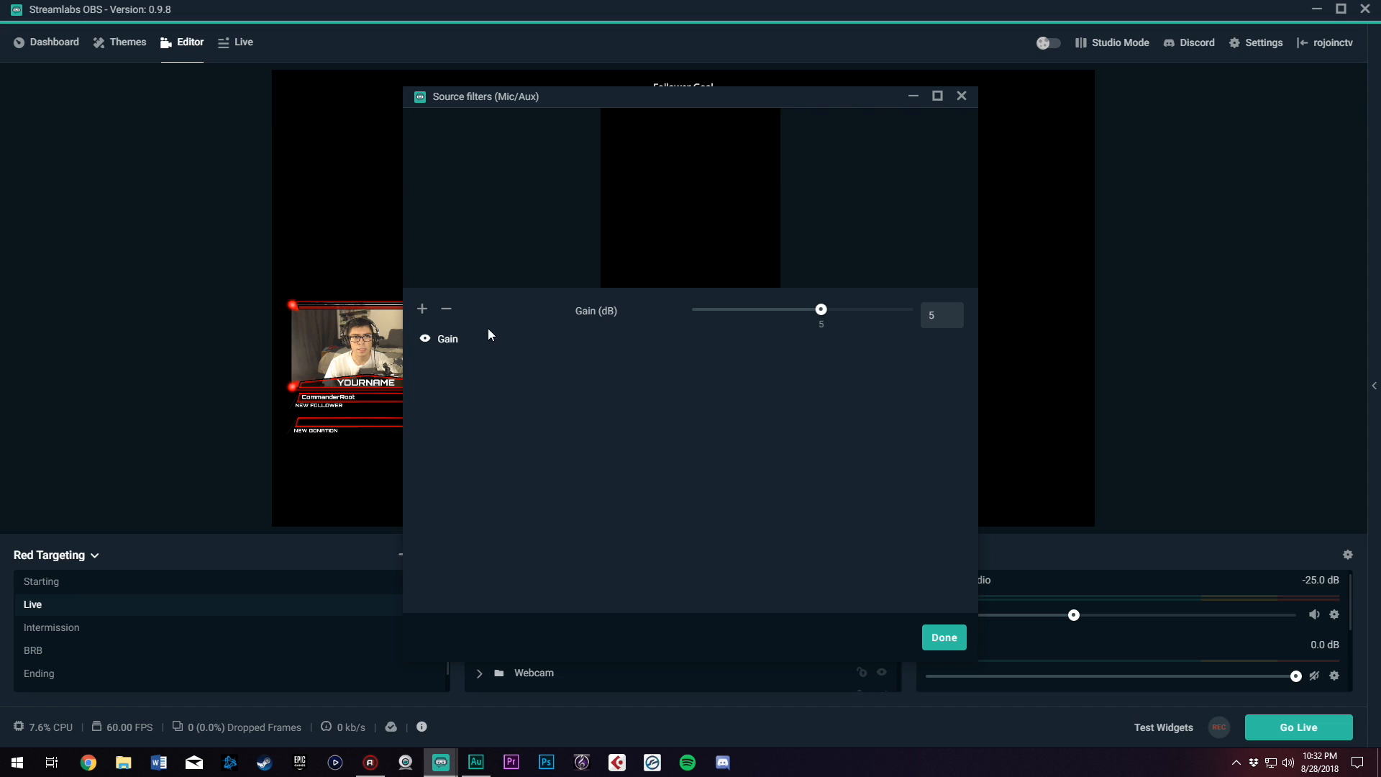
{"action": "left_click", "coordinate": [423, 310]}
{"action": "left_click", "coordinate": [618, 287]}
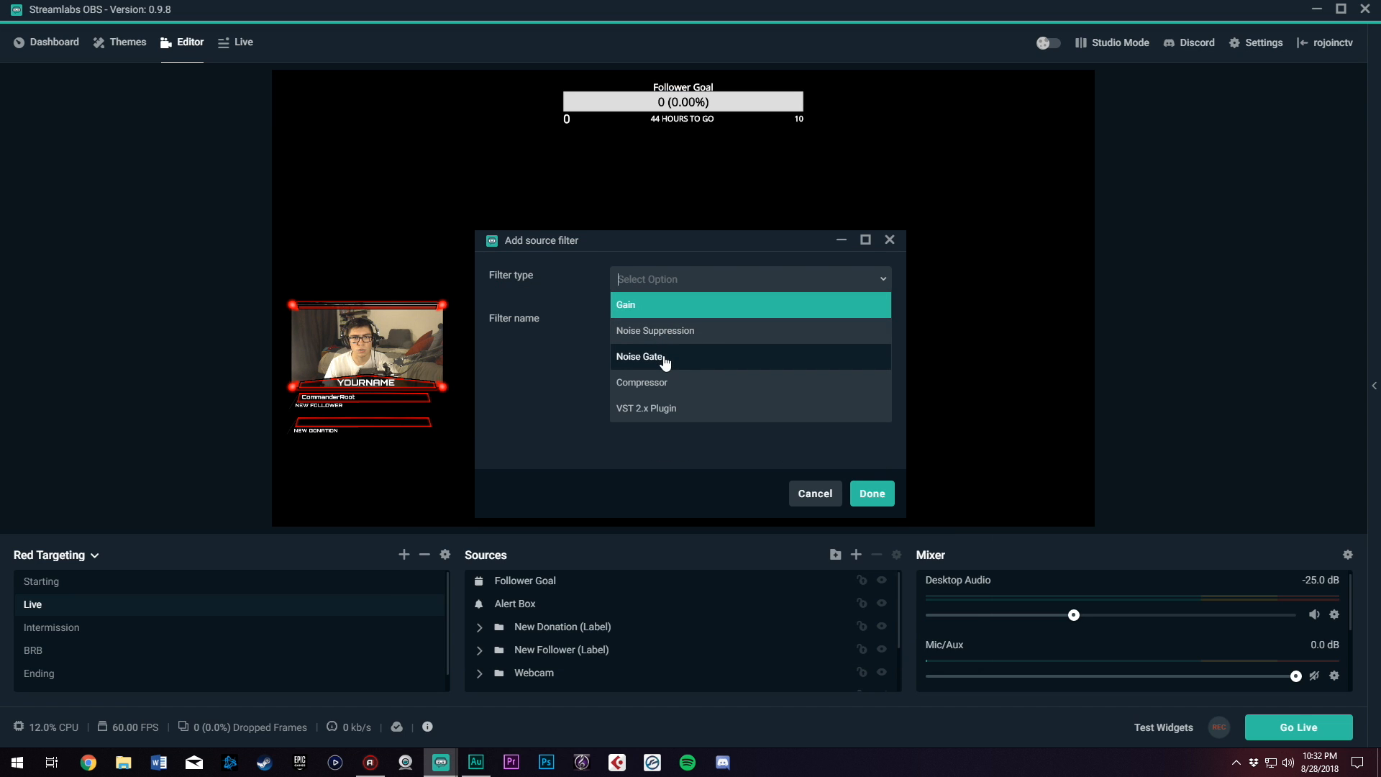
{"action": "left_click", "coordinate": [548, 368]}
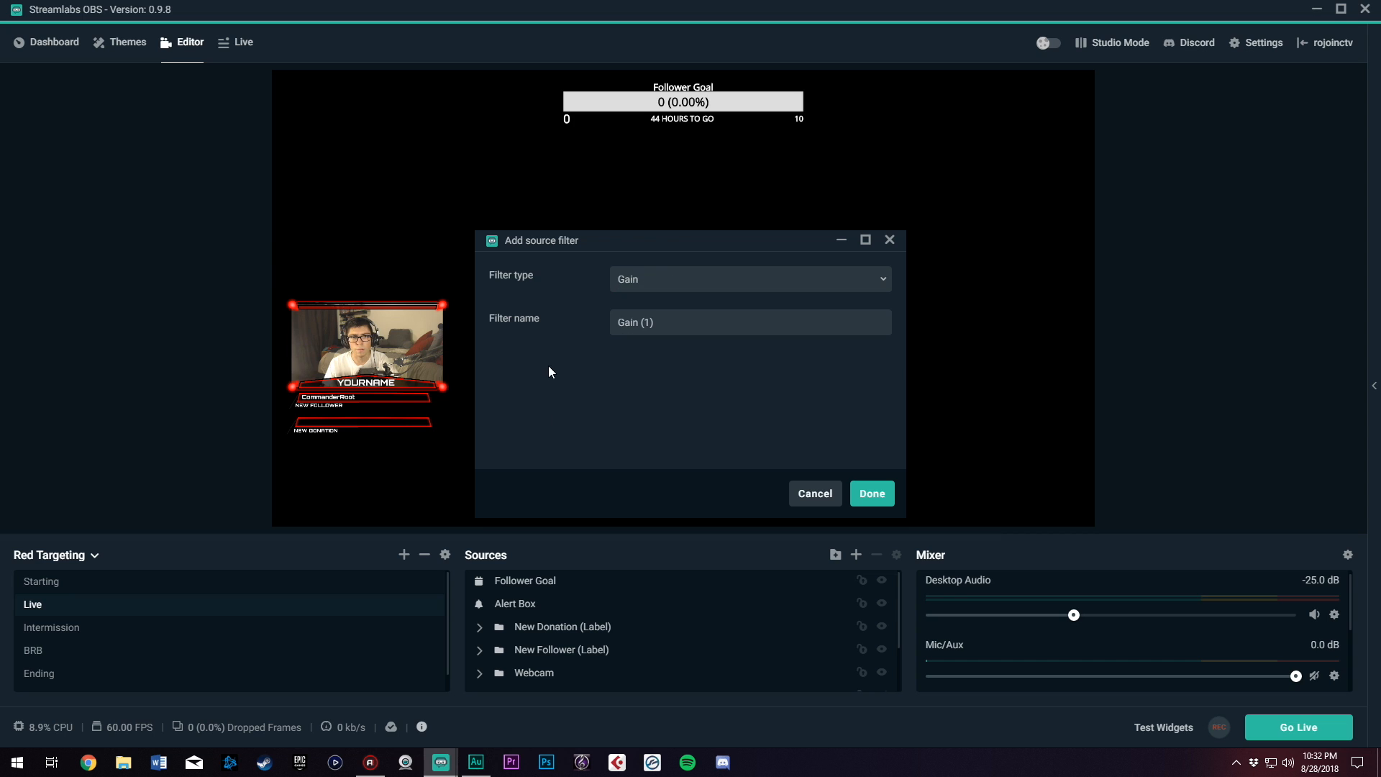
{"action": "left_click", "coordinate": [890, 242]}
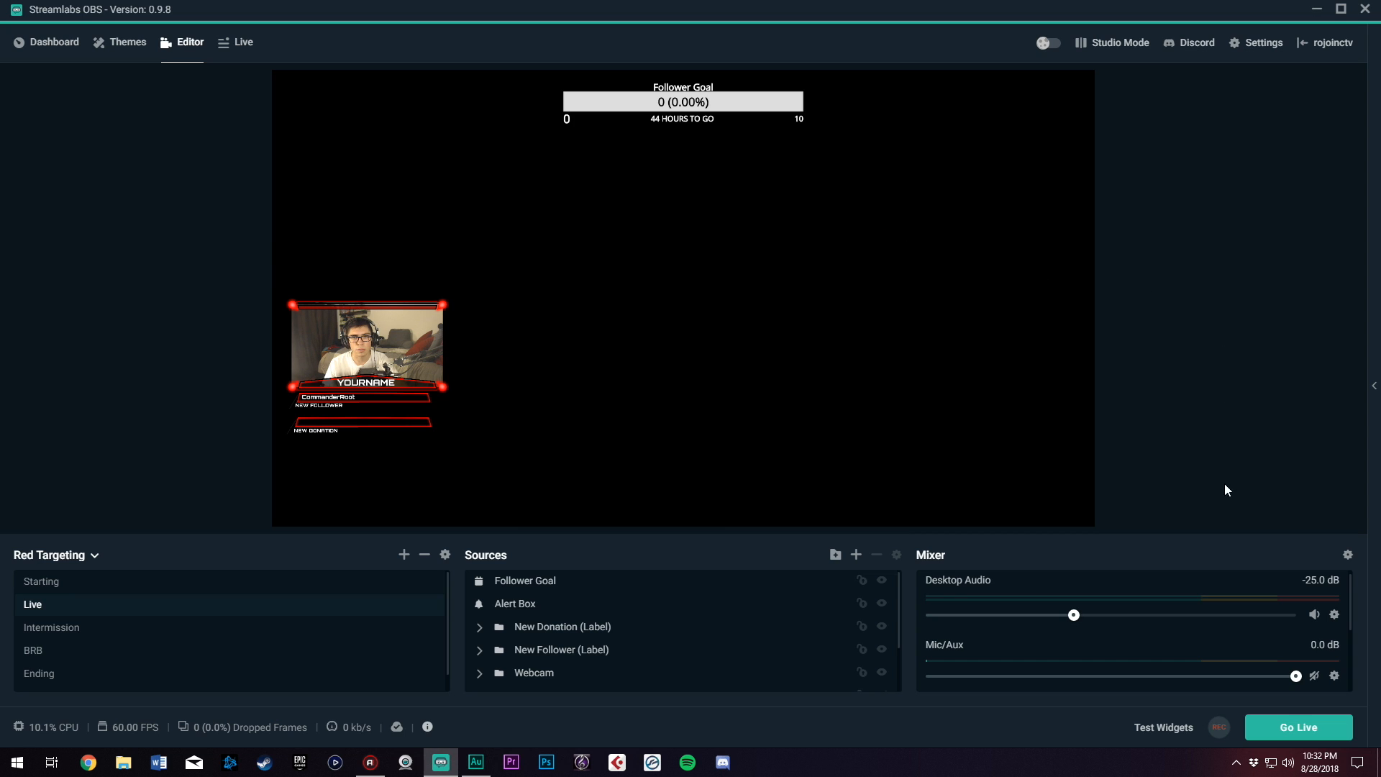
{"action": "left_click", "coordinate": [70, 588]}
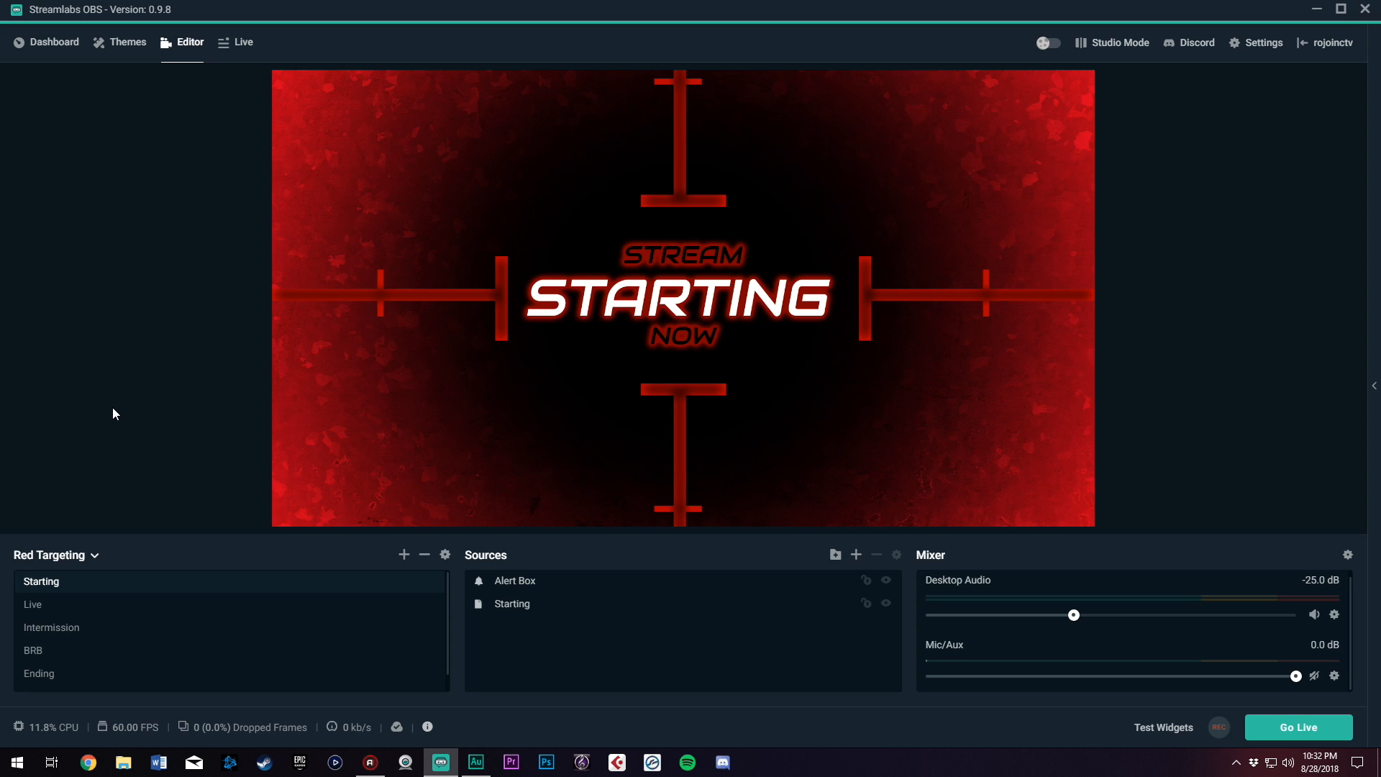